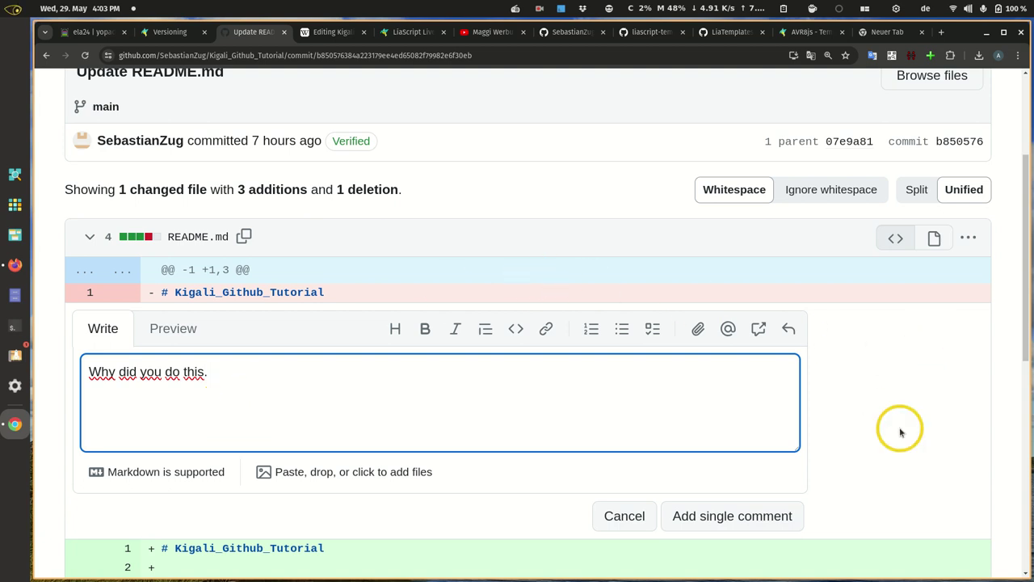
Post the drafted "Why did you do this." as a single comment on the removed heading line of the README.md diff
scroll(903, 428, down, 2)
scroll(525, 259, up, 2)
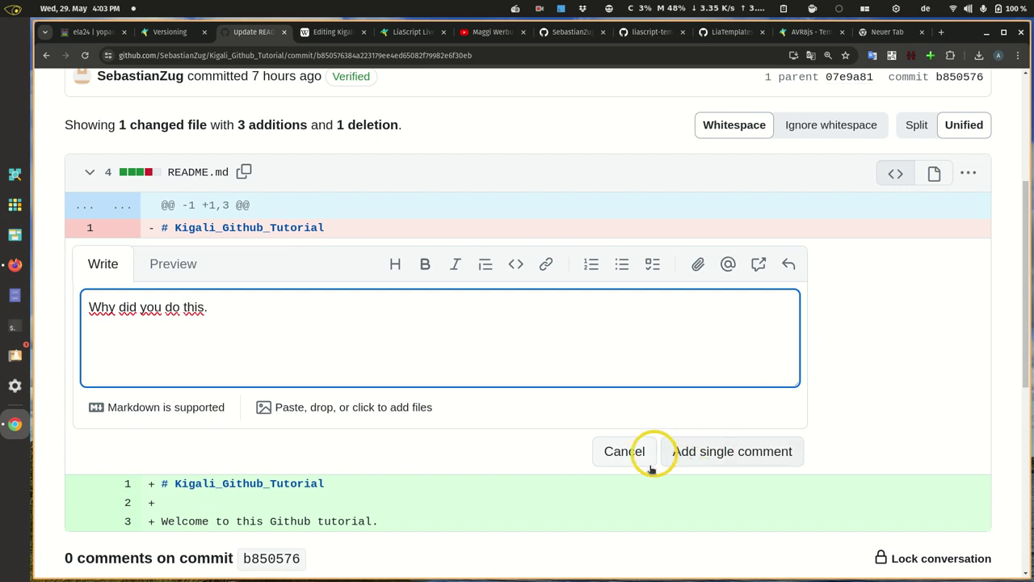
click(739, 458)
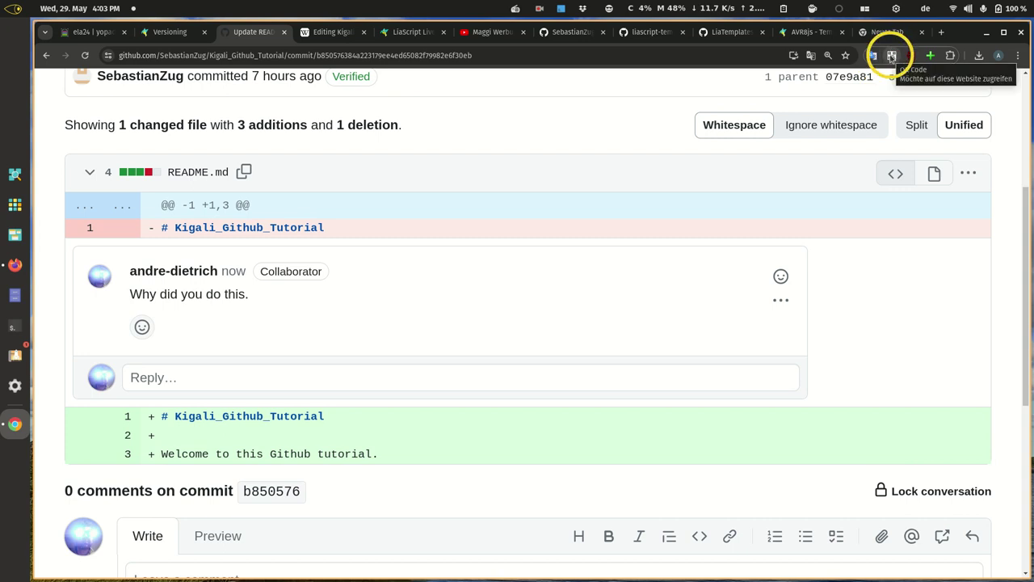
Return to the Kigali_Github_Tutorial repository's main page and display a QR code for its URL, then close the code
scroll(148, 96, up, 3)
scroll(246, 168, up, 3)
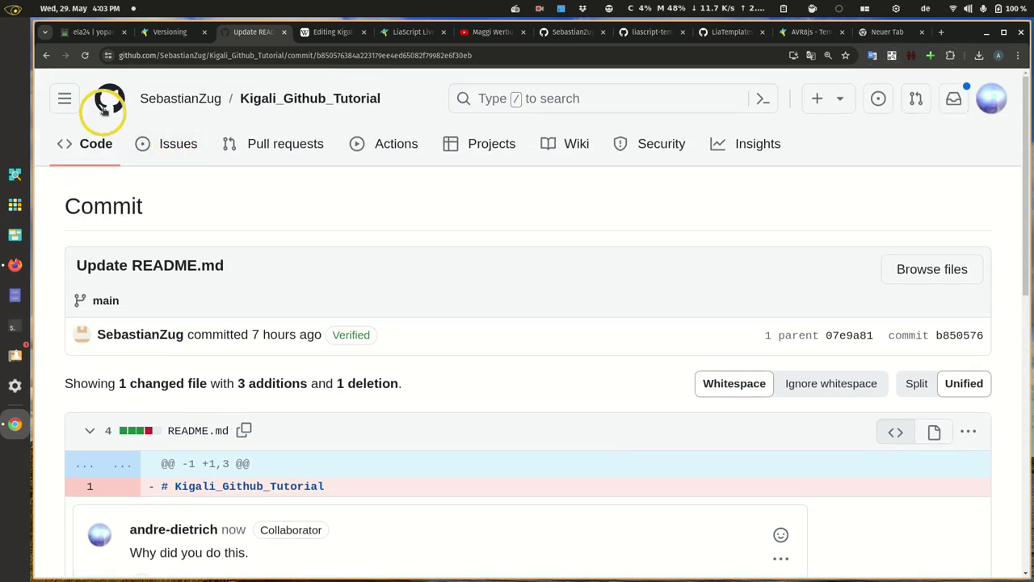
click(322, 98)
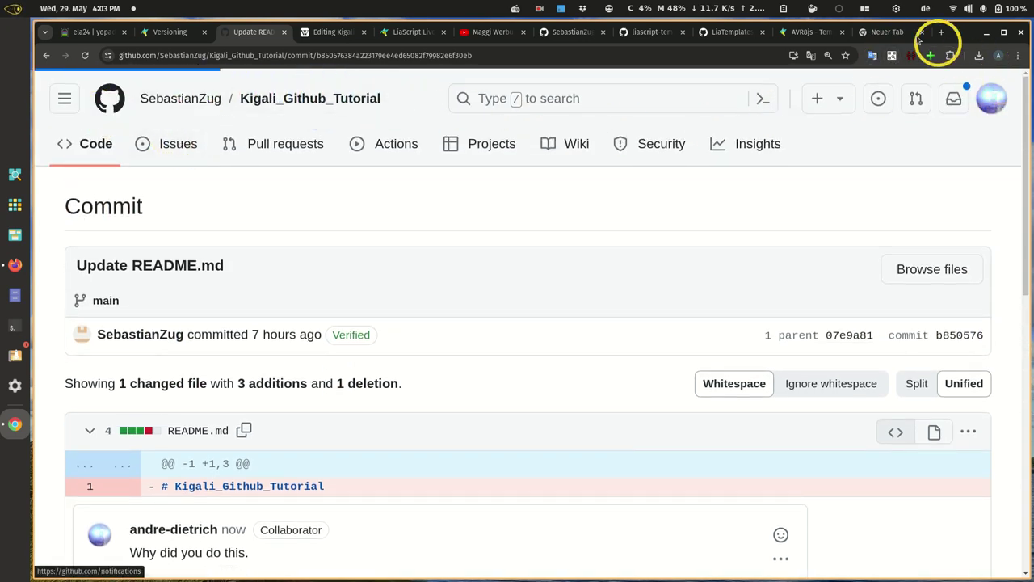
click(891, 55)
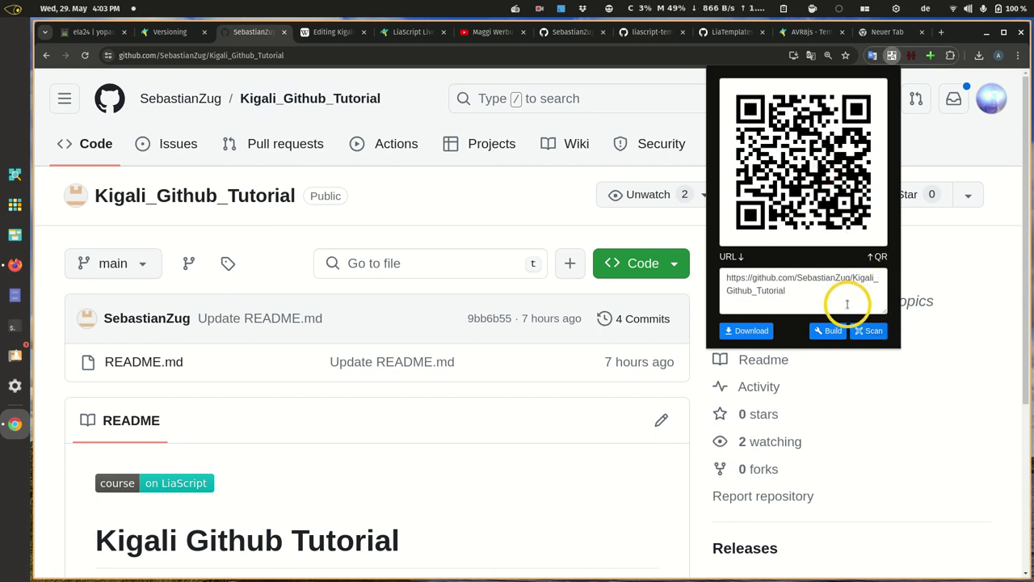
click(526, 511)
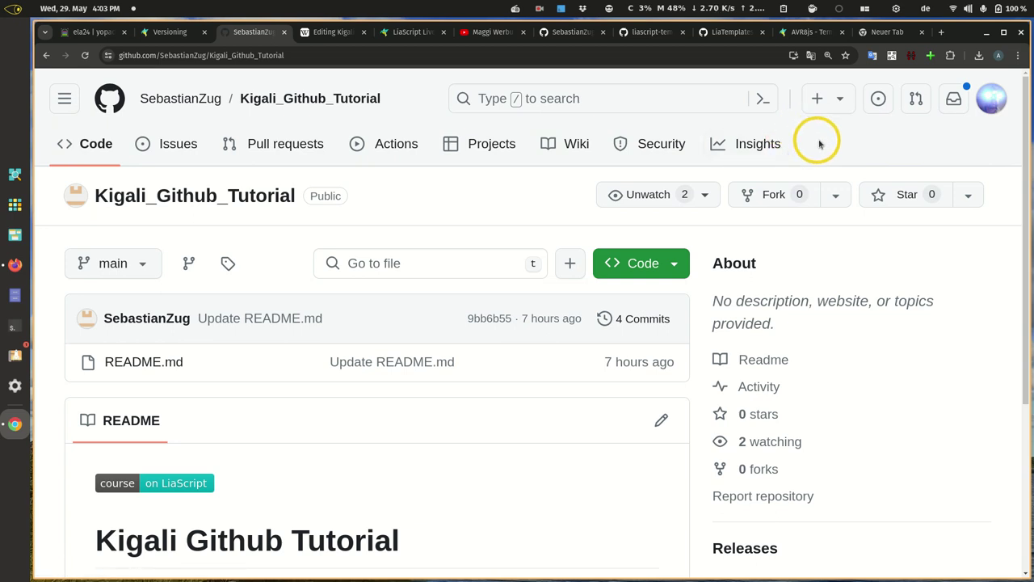
Draft a new issue titled "Add a new Chapter" in the repository and assign it to your own account
click(176, 143)
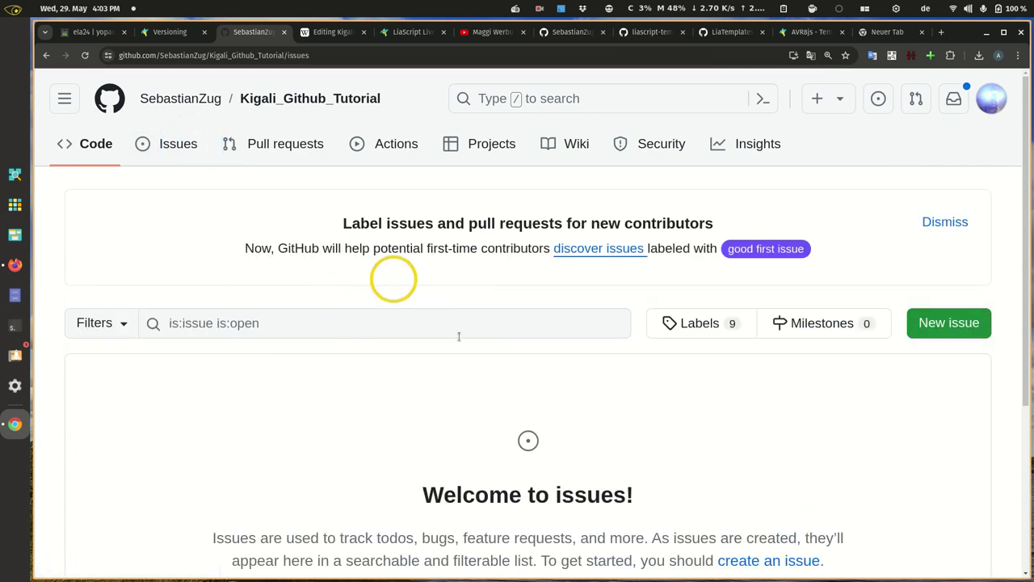
click(961, 323)
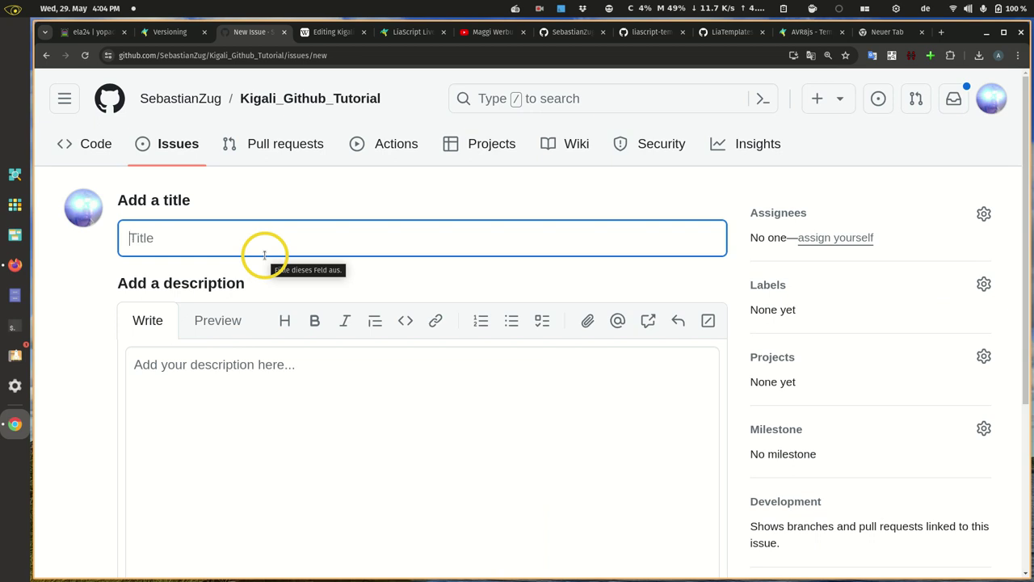
text(Add a n)
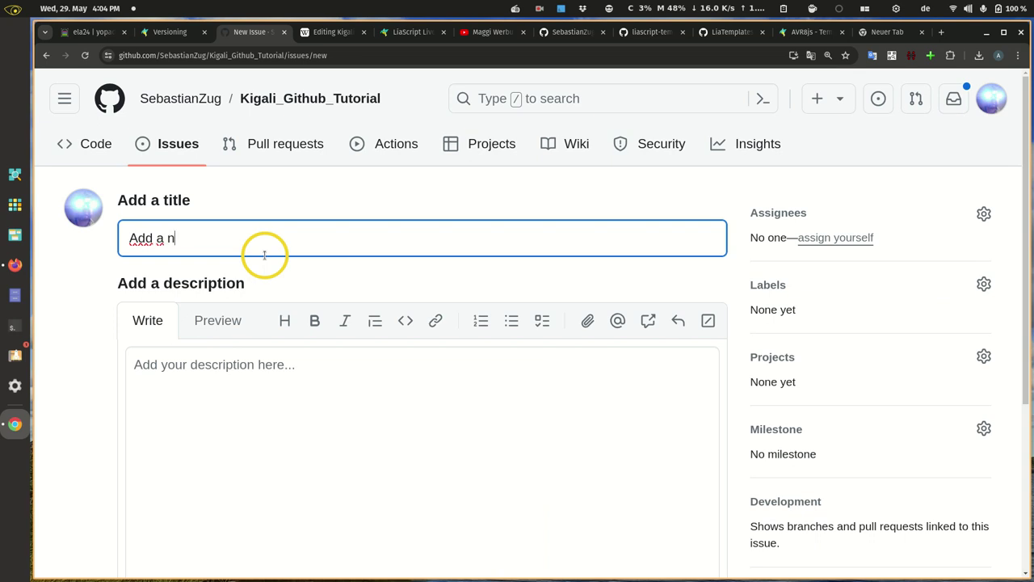
text(ew Chapter)
click(378, 442)
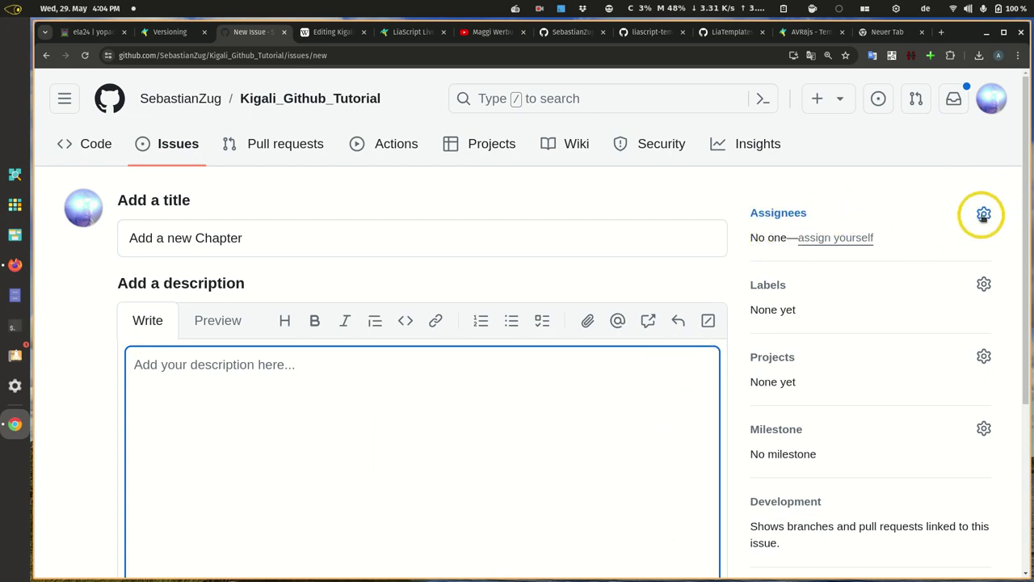
click(983, 214)
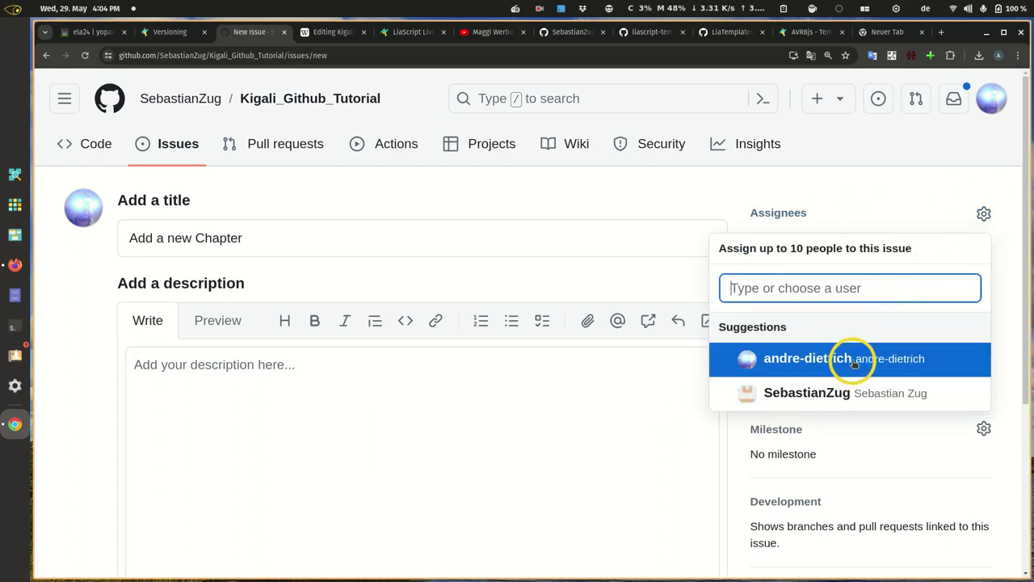
click(854, 362)
click(530, 431)
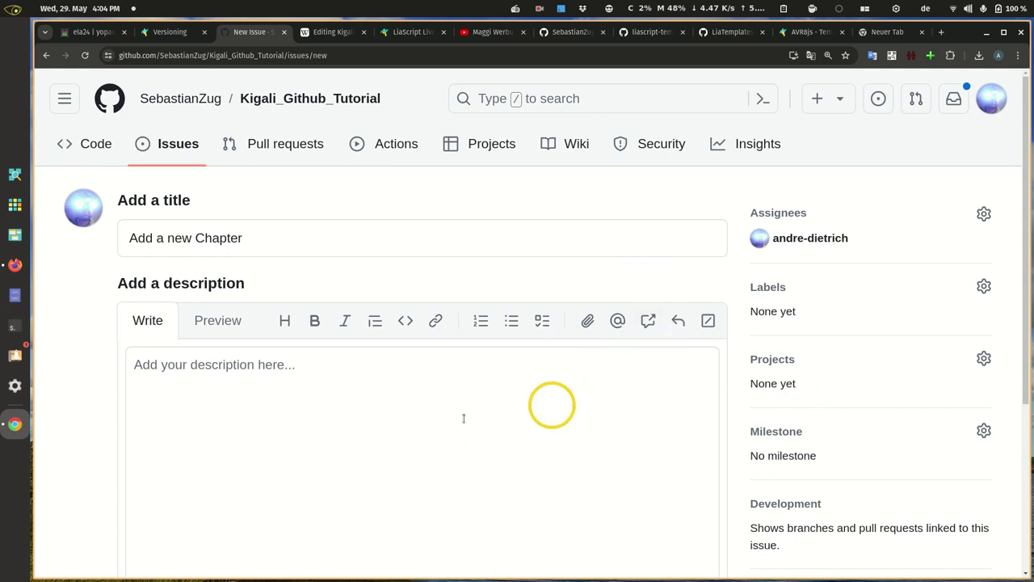
Go back to the repository's code page and open its README for editing
click(99, 146)
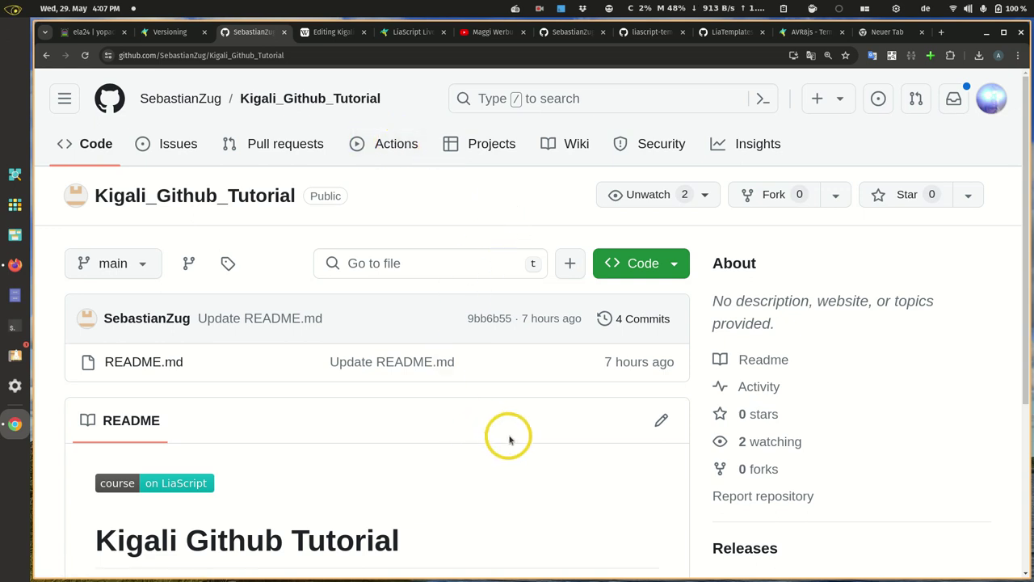
scroll(512, 436, down, 3)
scroll(638, 403, up, 1)
scroll(630, 379, down, 2)
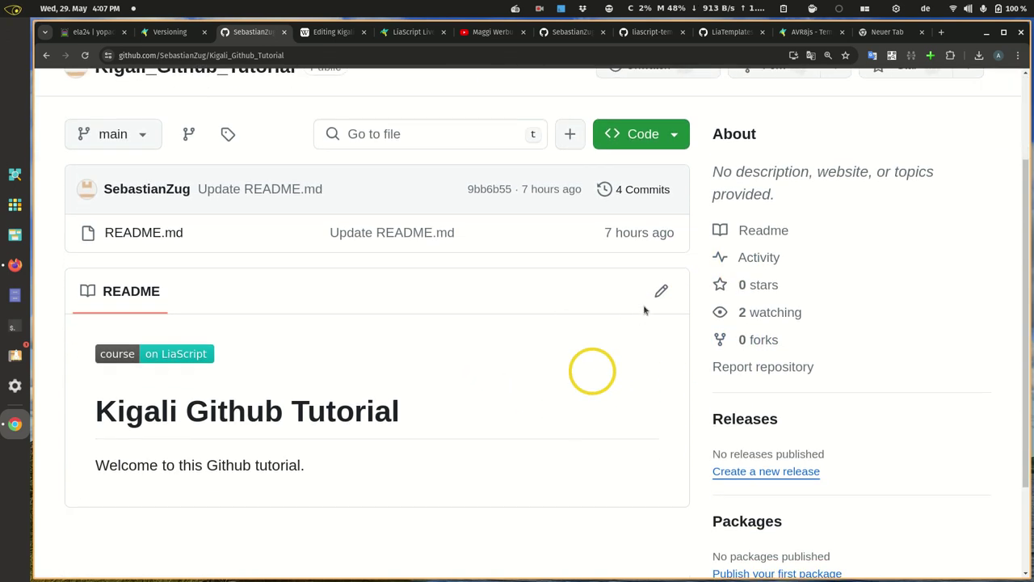
click(662, 291)
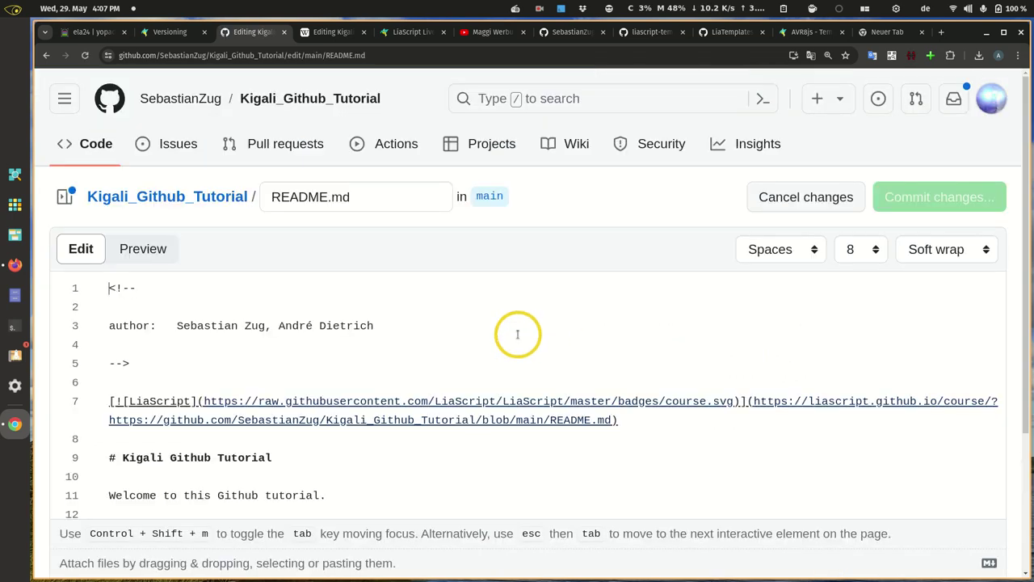
Add the paragraph "I have some new ideas." below the welcome sentence, separated by a blank line
scroll(522, 332, down, 4)
click(334, 302)
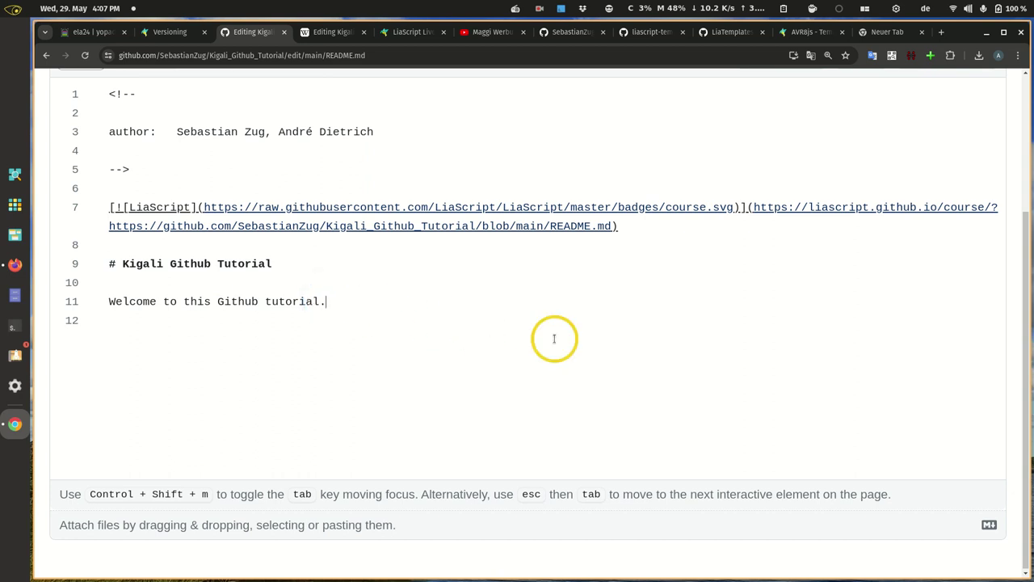
key(Return)
key(Return)
text(I have some n)
text(ewe)
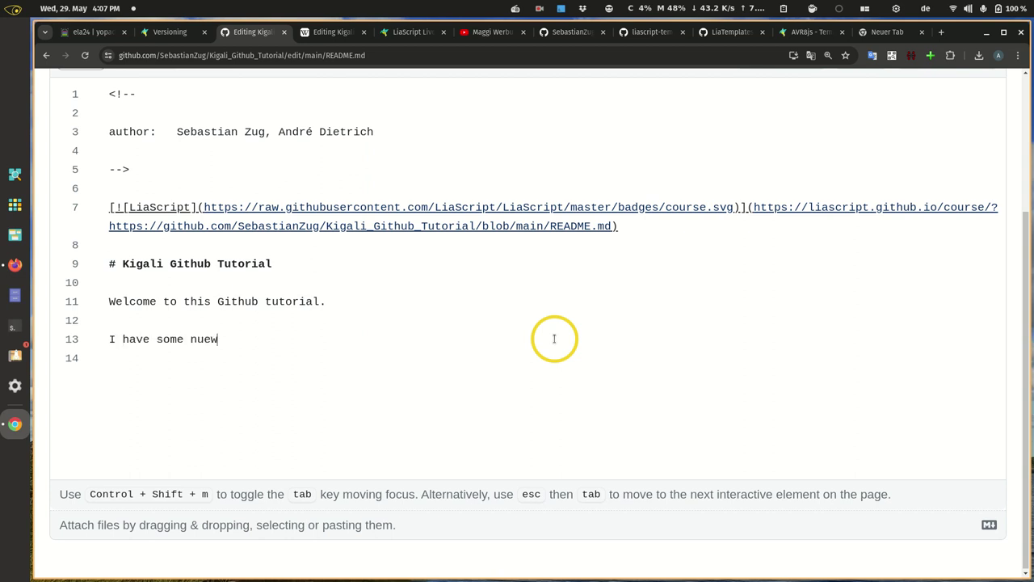
key(BackSpace)
key(BackSpace)
key(BackSpace)
text(ew ideas.)
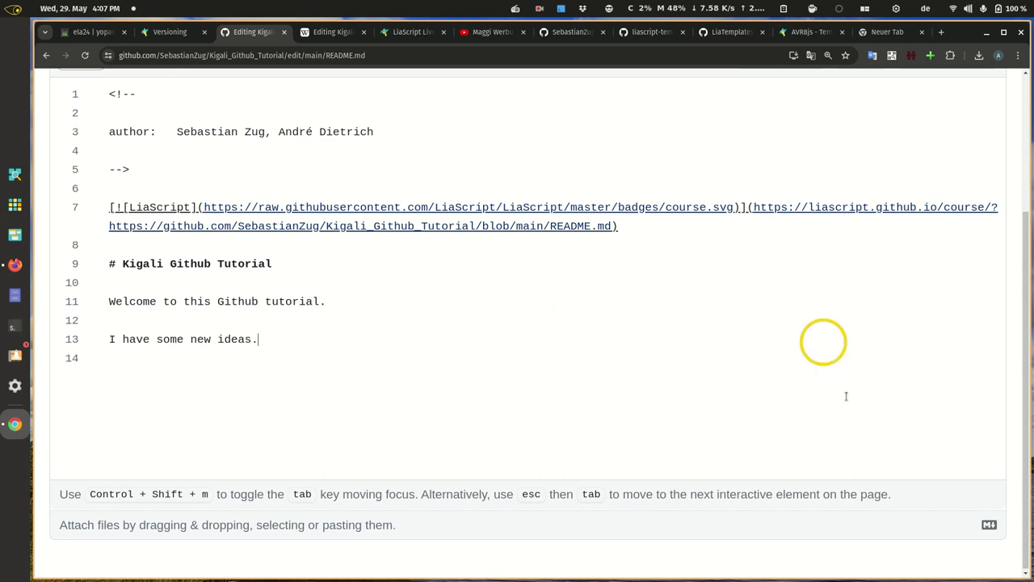
Commit the README.md edit to the main branch with the commit message "Extend the README file"
scroll(1010, 428, up, 3)
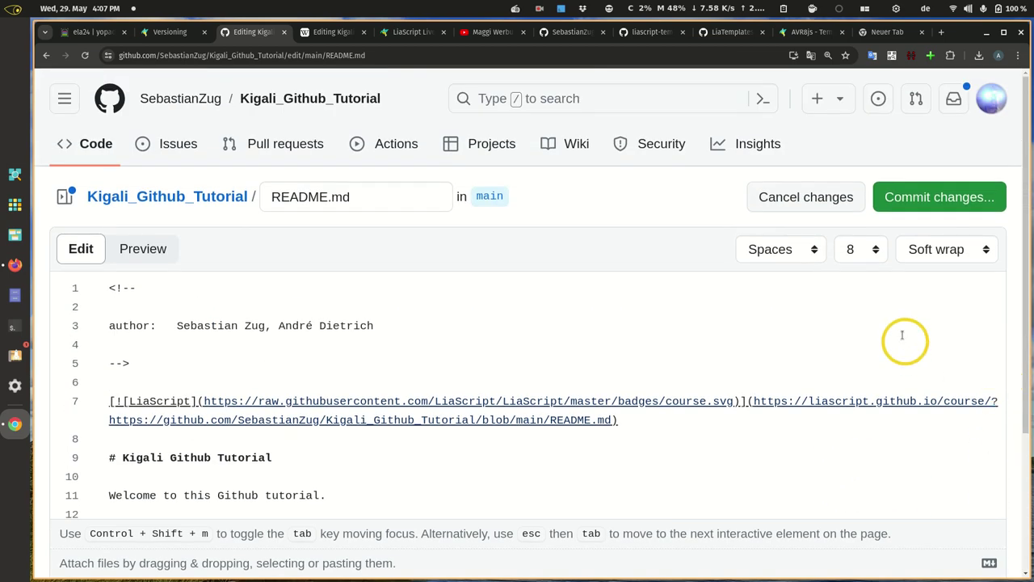
scroll(907, 323, down, 3)
scroll(901, 226, up, 3)
click(902, 196)
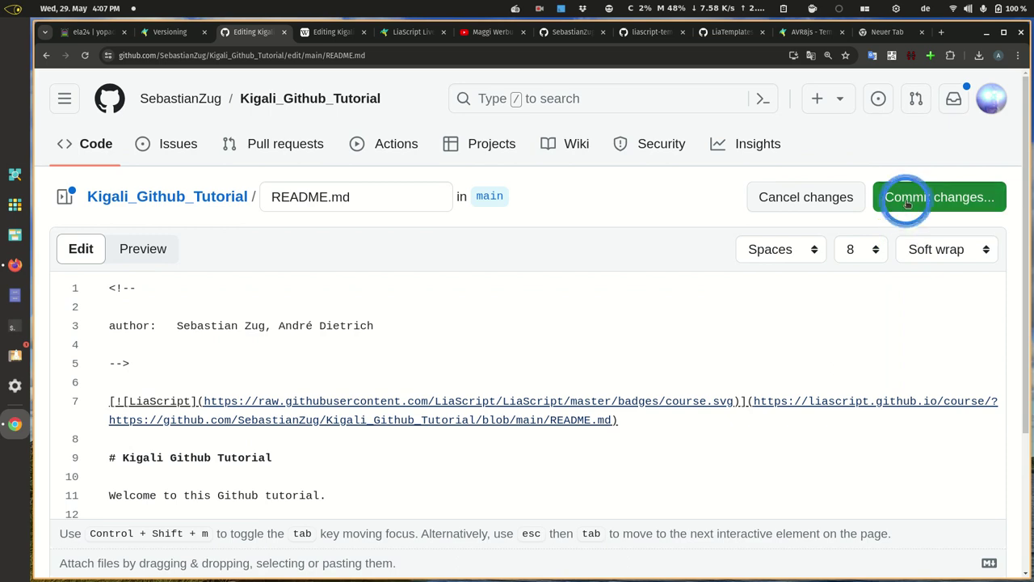
click(451, 308)
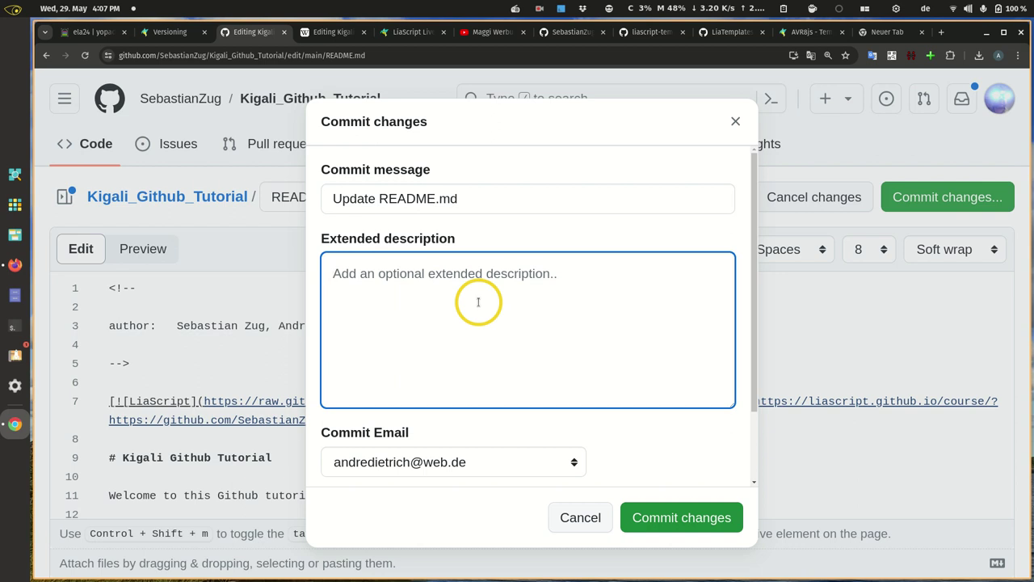
triple_click(526, 198)
key(BackSpace)
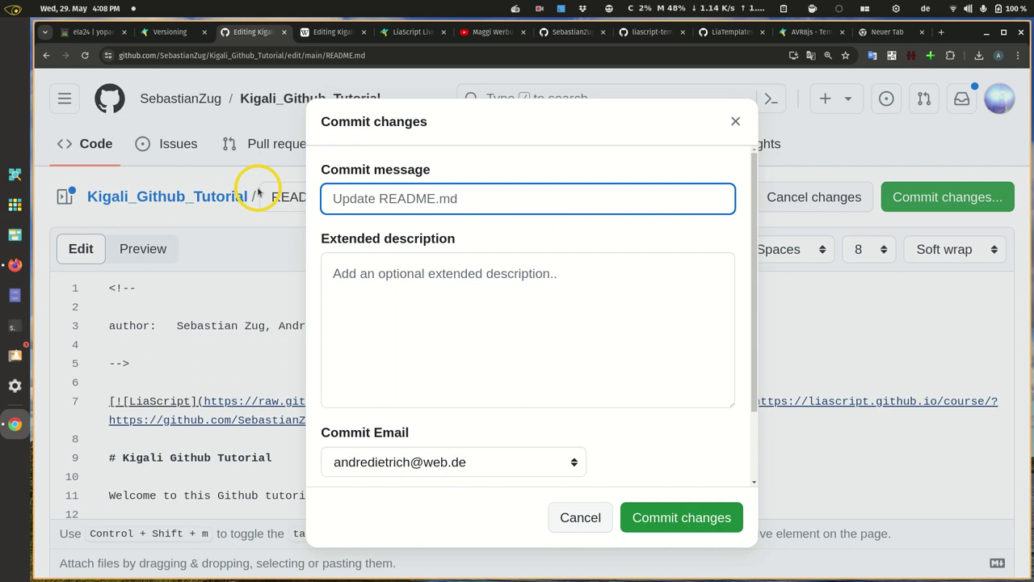
text(Ext)
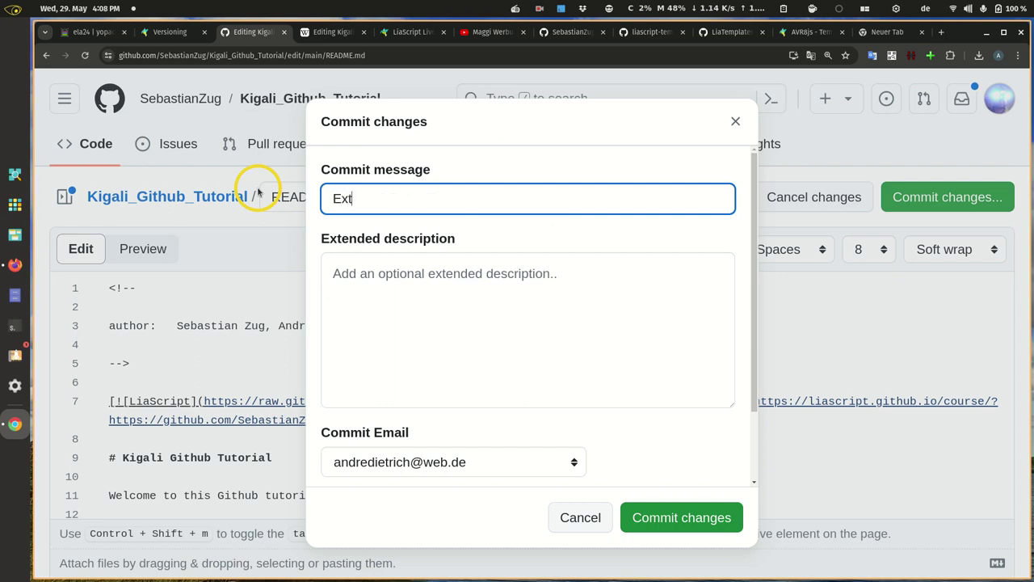
text(end the REA)
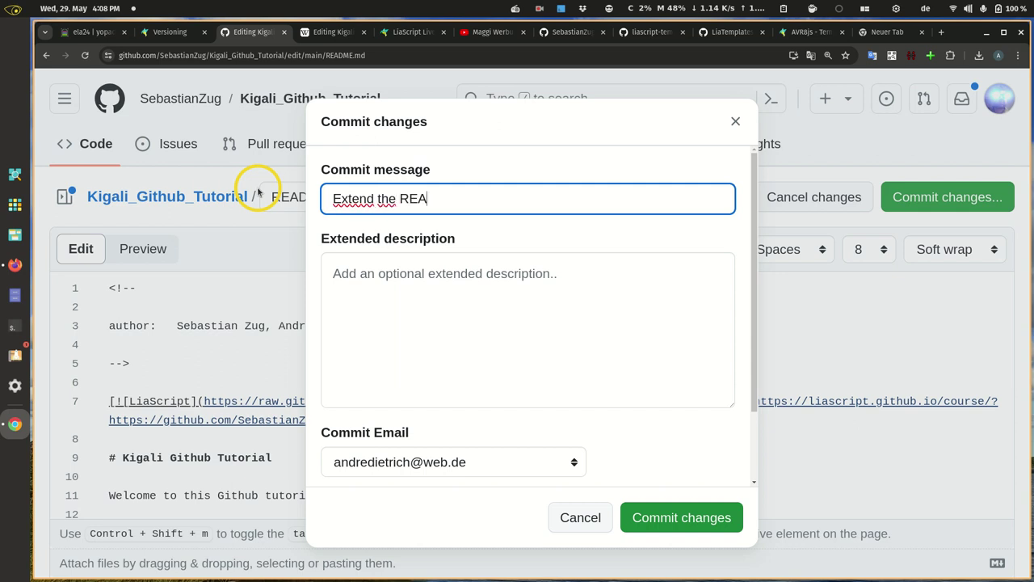
text(DME file)
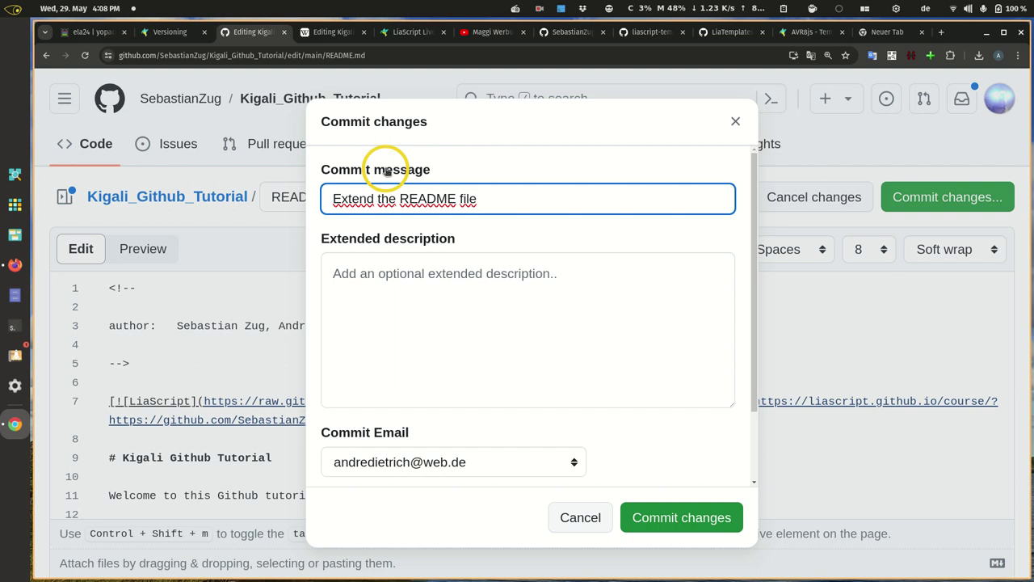
click(695, 526)
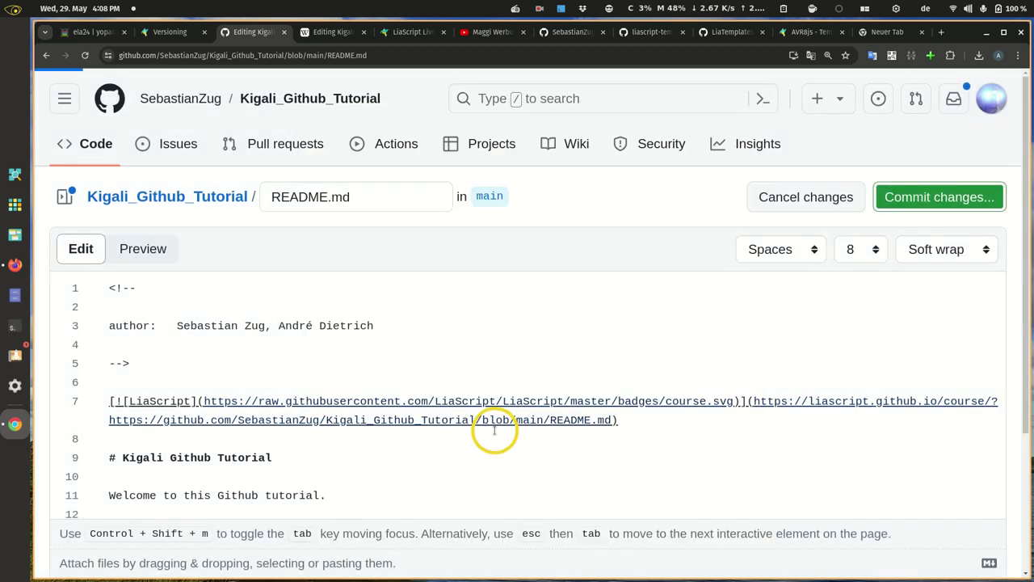
Review the rendered README.md, look through its commit history and open the "Extend the README file" commit to examine its diff
scroll(529, 349, down, 1)
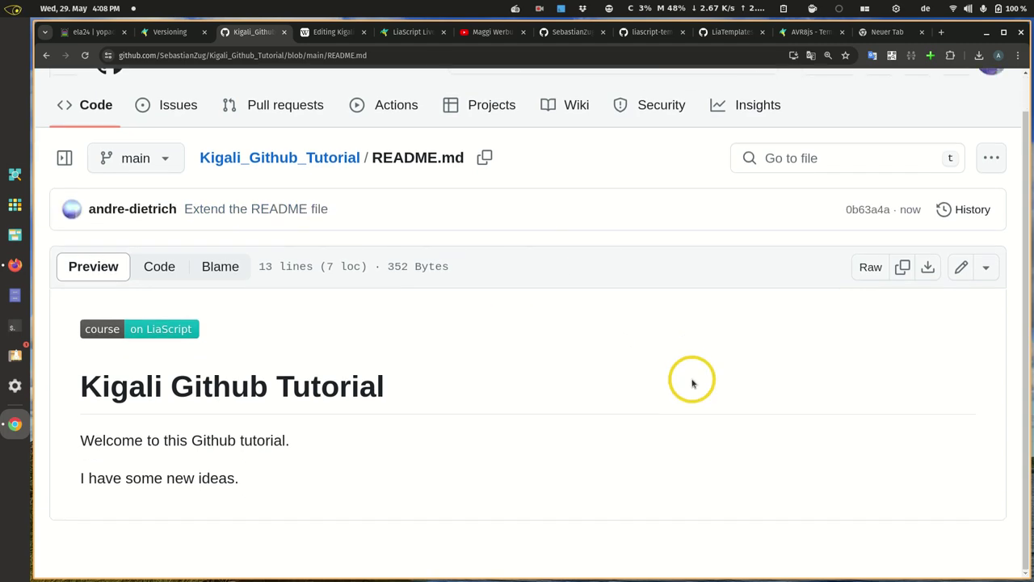
scroll(692, 381, up, 1)
click(973, 249)
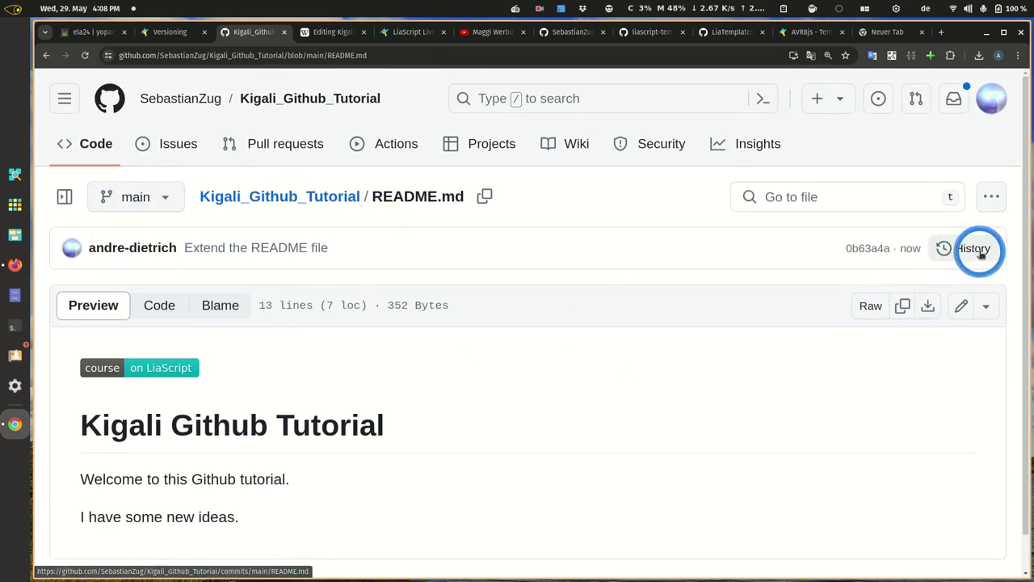
scroll(579, 346, down, 2)
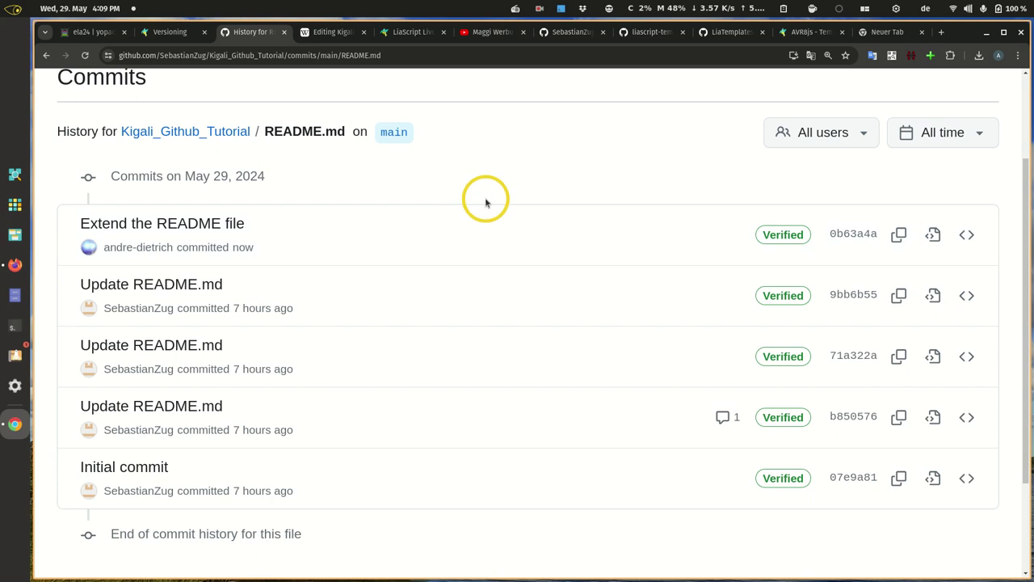
scroll(440, 215, up, 3)
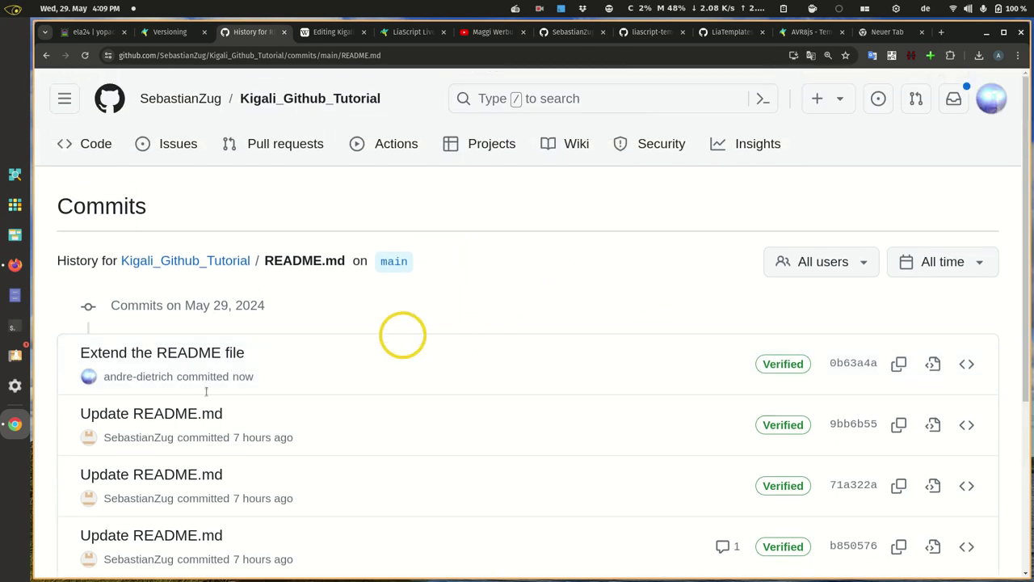
click(173, 358)
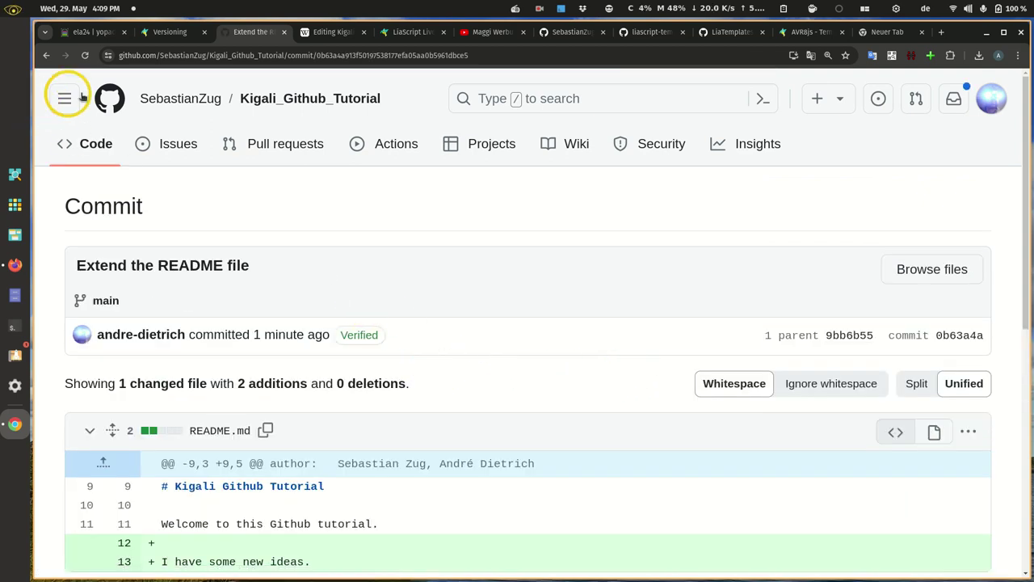
Return to the repository's code page, open the README for editing and highlight the LiaScript course URL in its badge link
click(100, 153)
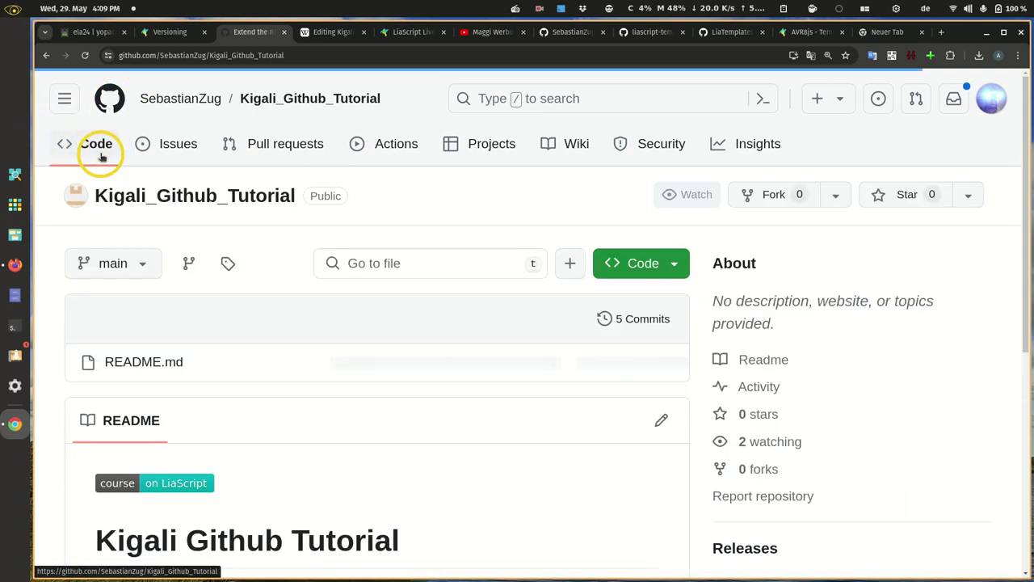
scroll(434, 473, down, 1)
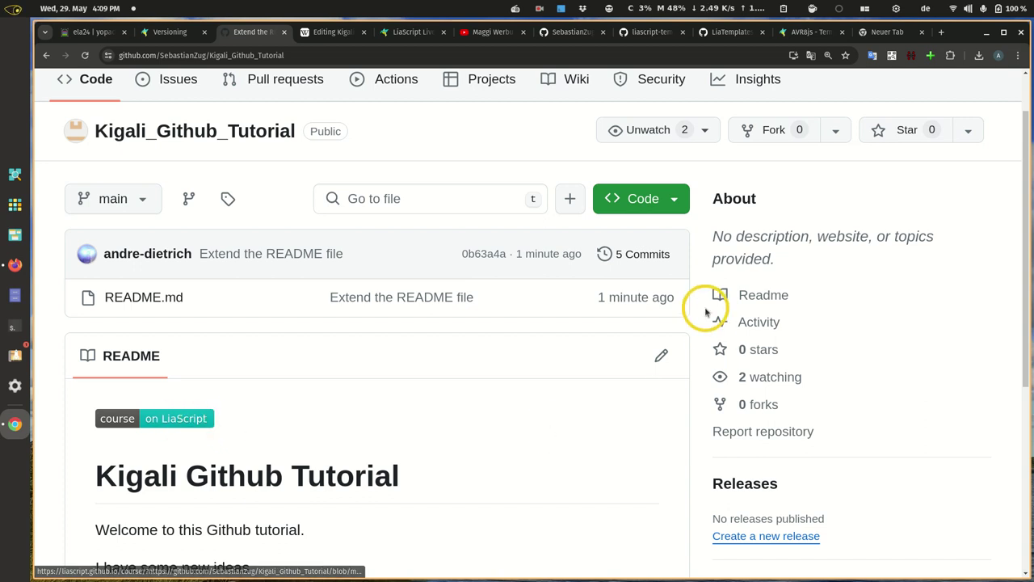
click(660, 357)
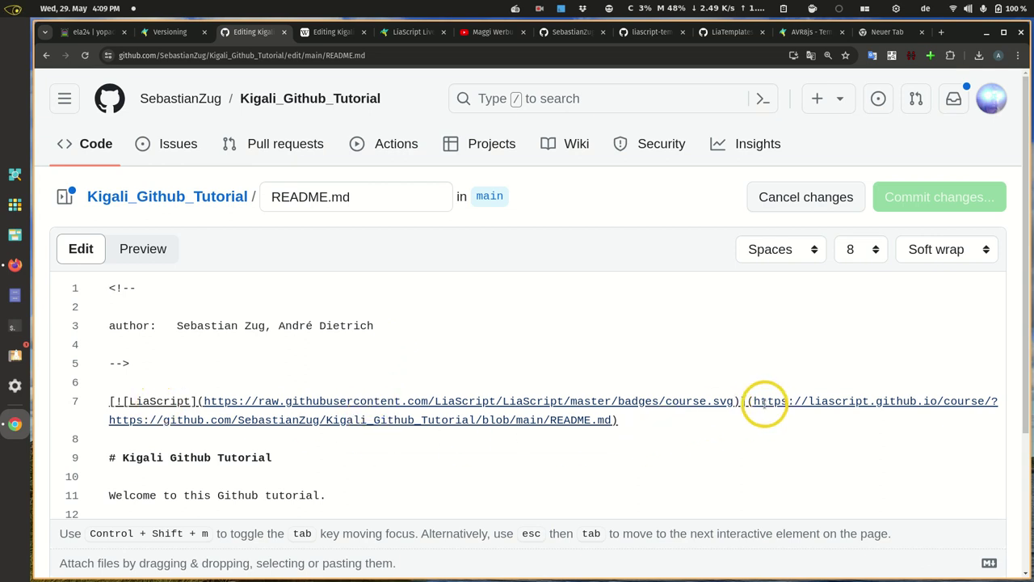
drag(753, 401, 613, 420)
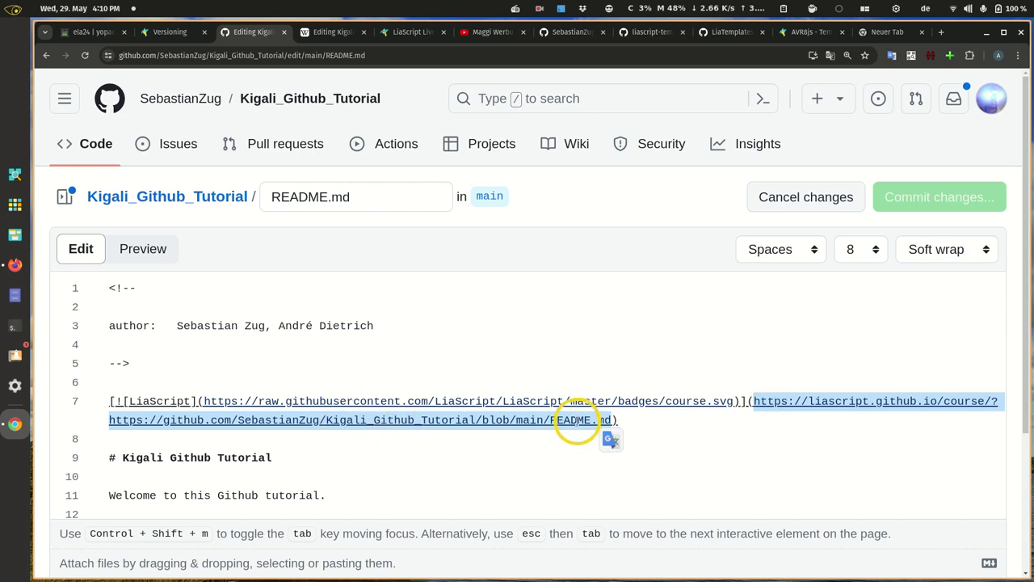
Leave the README editor, open the course through the README's LiaScript badge and display its sharing QR code
click(46, 55)
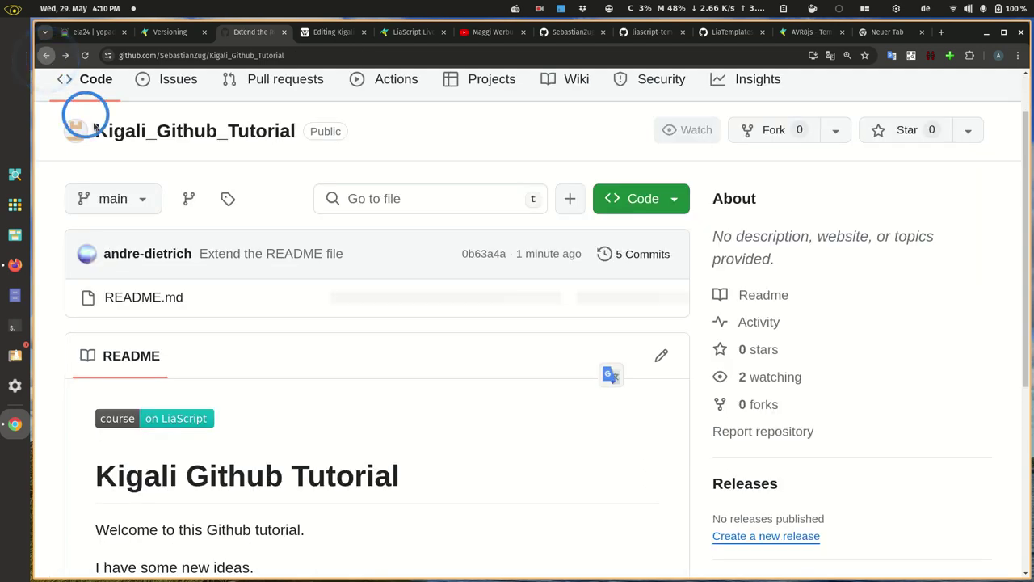
click(196, 421)
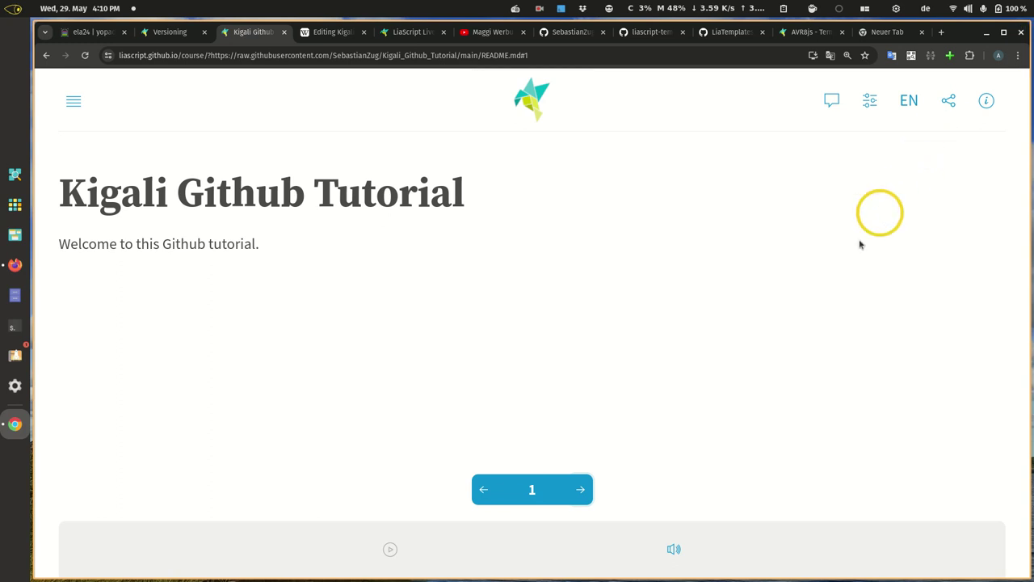
click(950, 110)
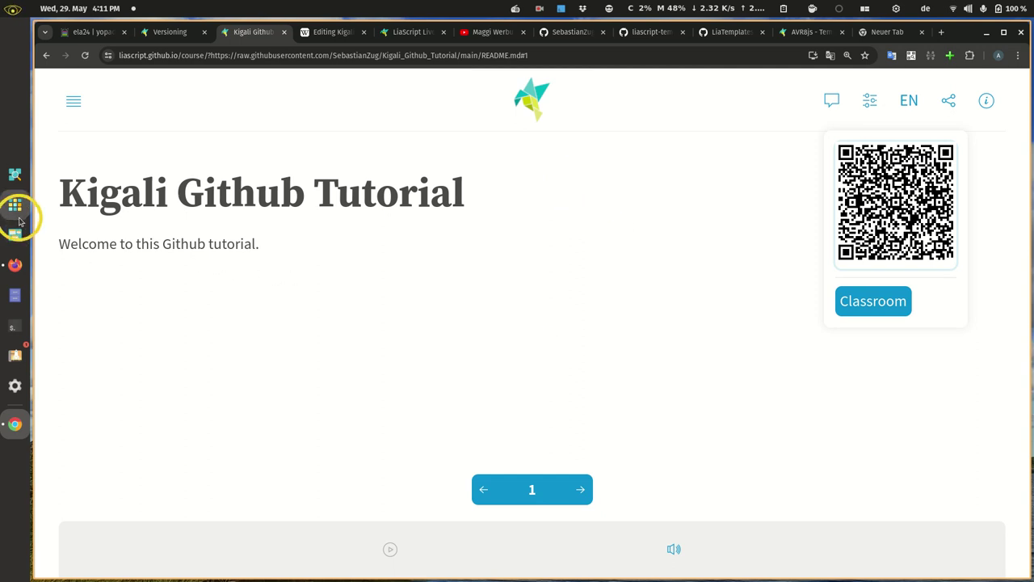
Switch to the Versioning presentation, advance to the "Liascript & Experiences" slide and look over its embedded video
click(174, 35)
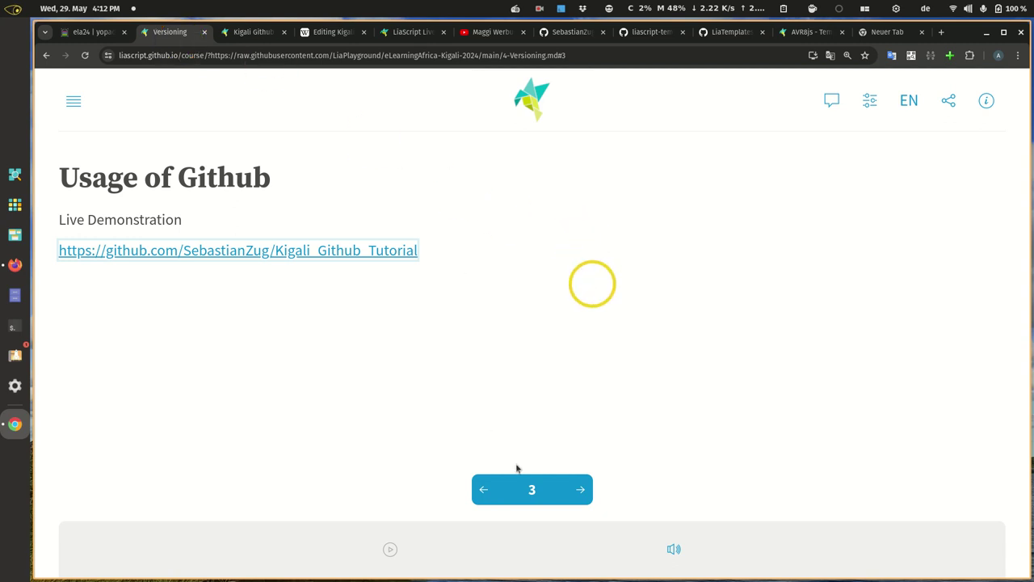
click(580, 490)
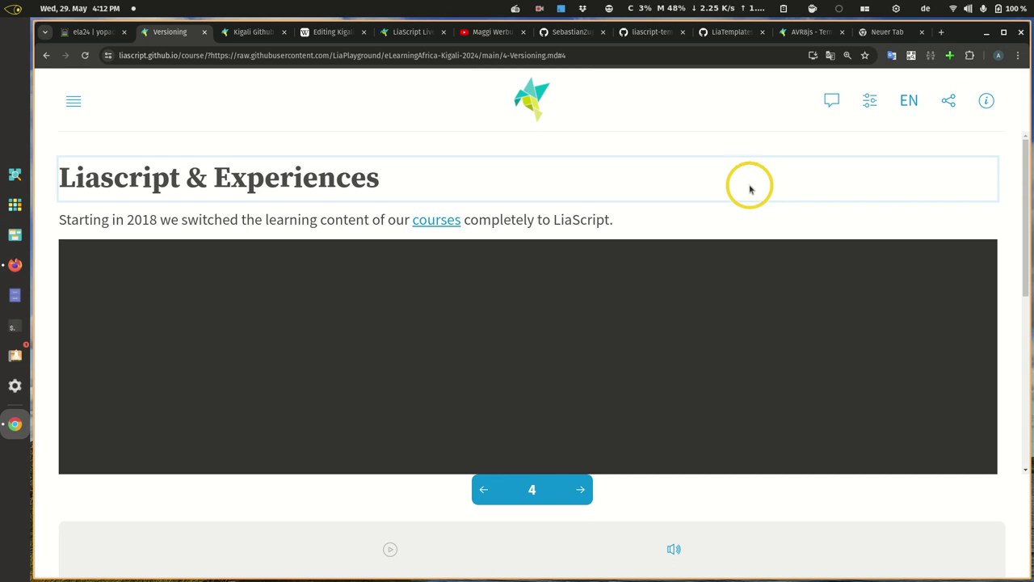
scroll(1013, 233, down, 3)
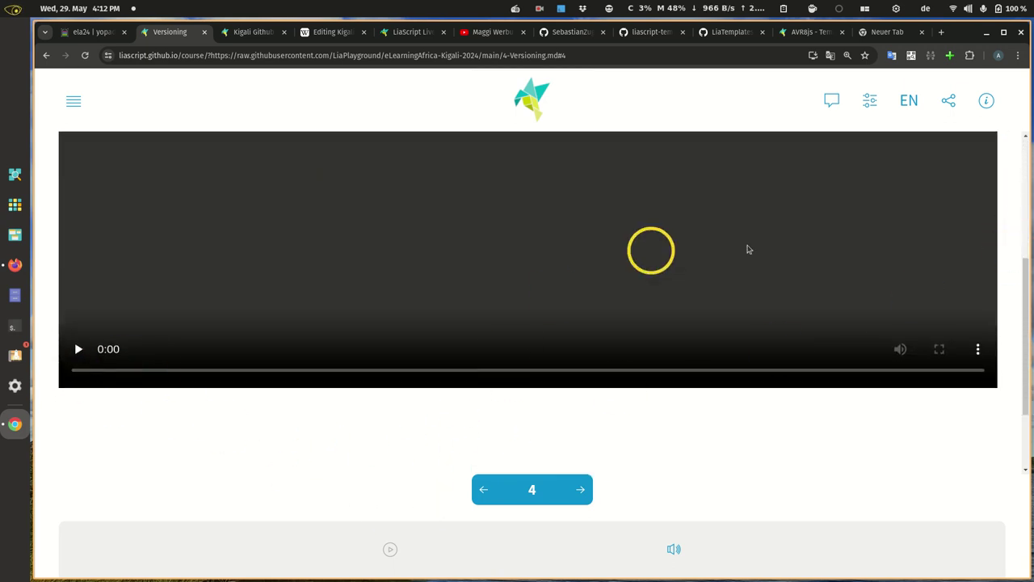
scroll(998, 289, up, 3)
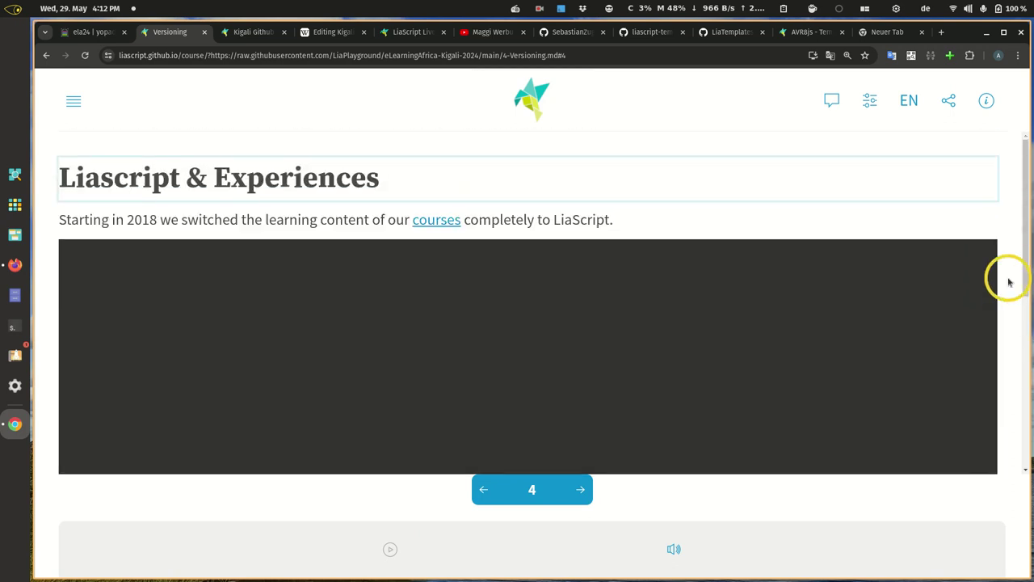
Show the presentation in full-screen mode and play the slide's embedded video, pausing it at 0:08
key(F11)
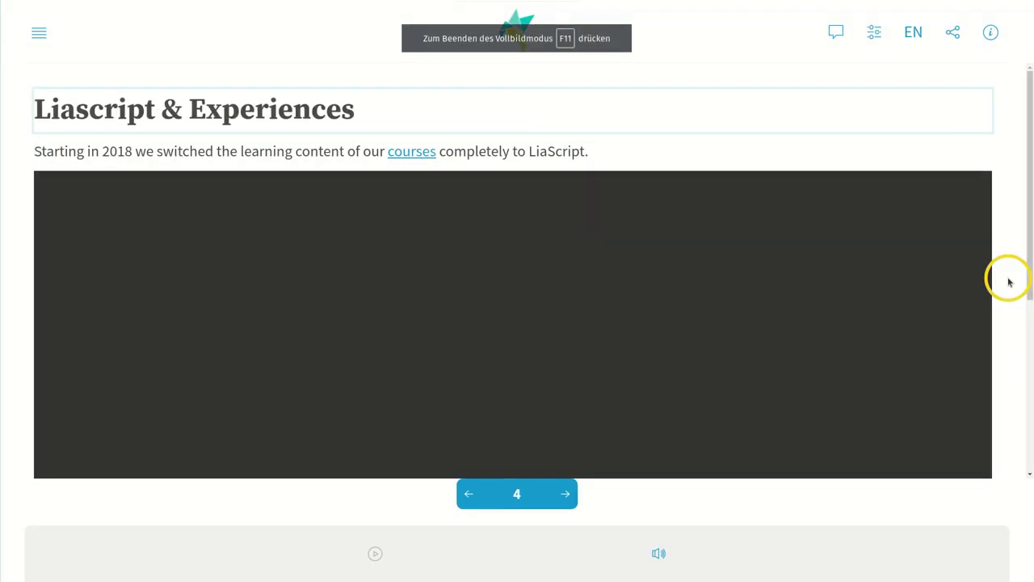
scroll(1010, 280, down, 3)
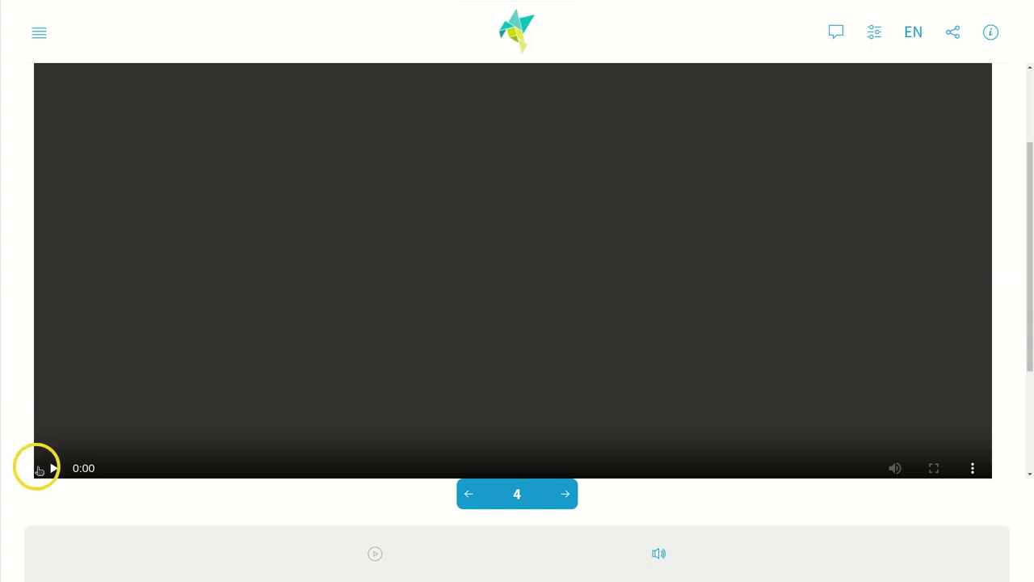
click(53, 467)
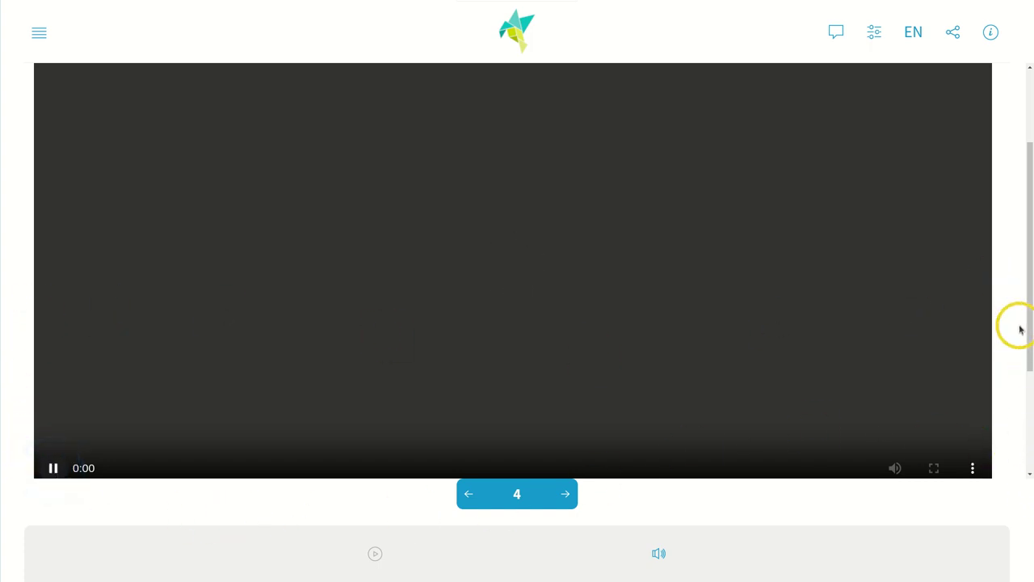
scroll(1021, 328, up, 2)
scroll(1020, 330, down, 1)
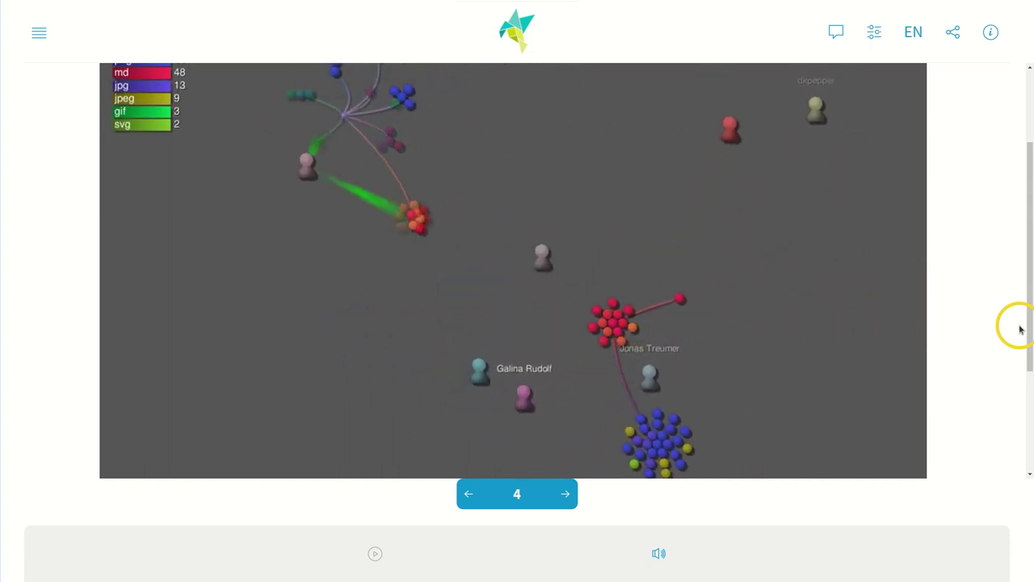
click(278, 356)
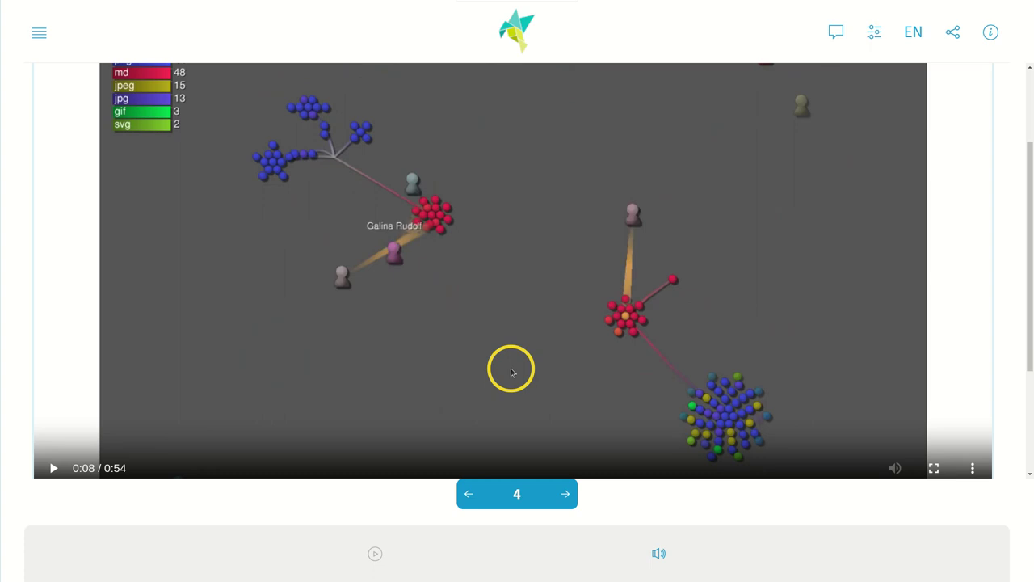
Enlarge the paused video to full screen, resume playback to watch the repository activity, and leave the full-screen video at about 0:40
scroll(511, 371, up, 2)
scroll(511, 371, down, 1)
scroll(818, 409, down, 1)
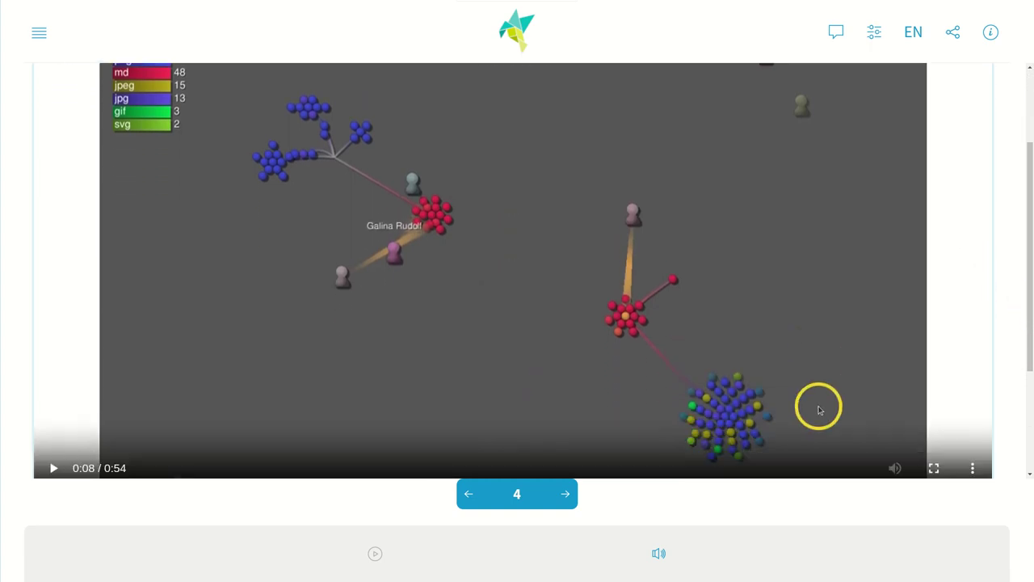
click(933, 467)
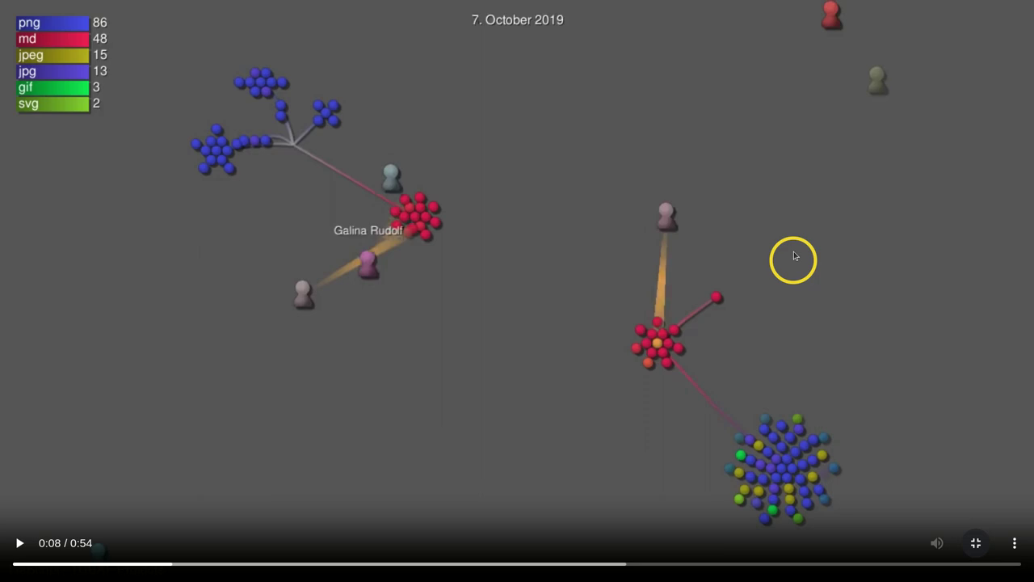
click(21, 544)
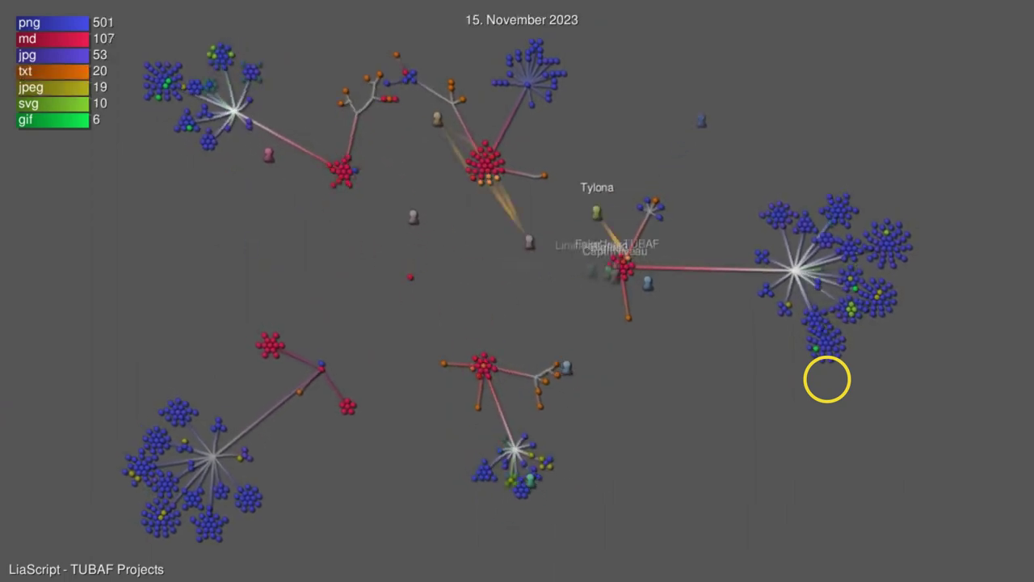
key(Escape)
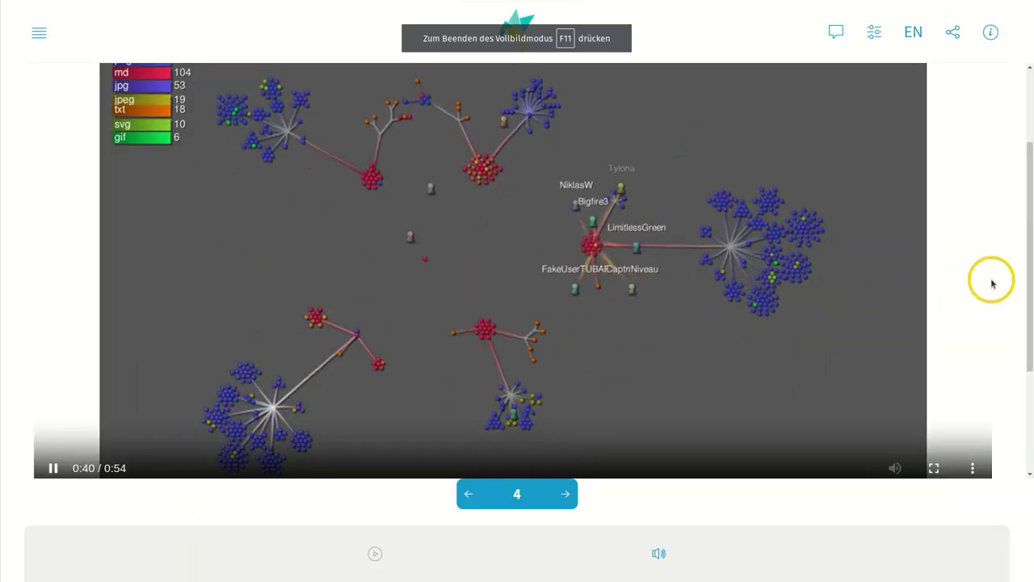
Open the "courses" link on the slide and examine the lecture table in the TUBAF-IfI-LiaScript organization's README
scroll(988, 281, up, 3)
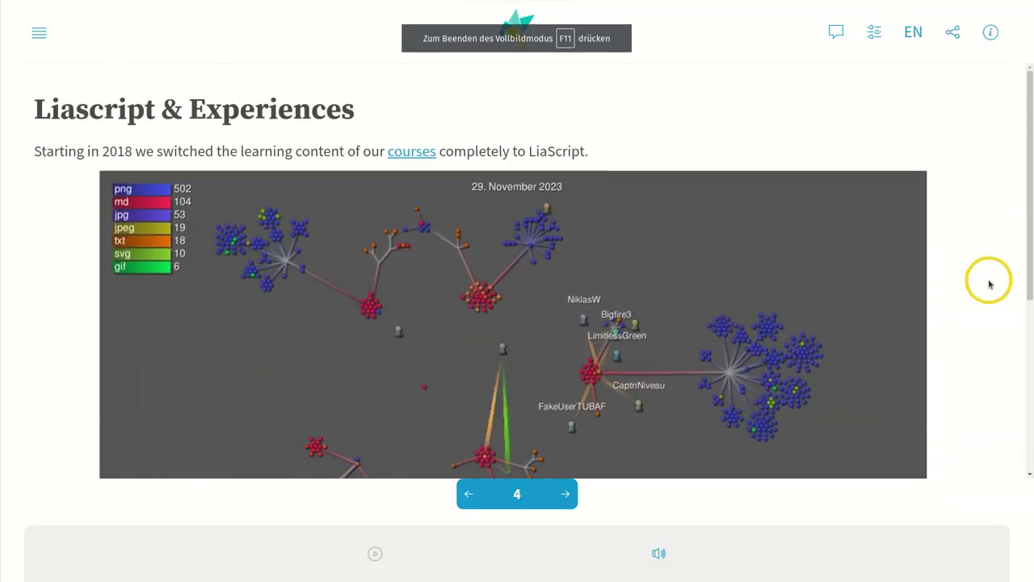
click(408, 155)
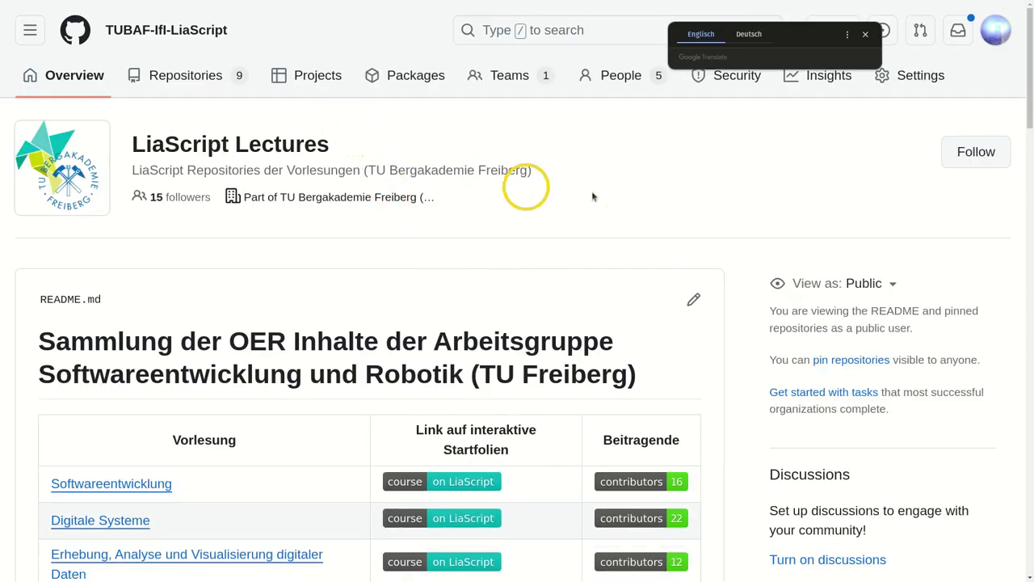
scroll(461, 281, down, 3)
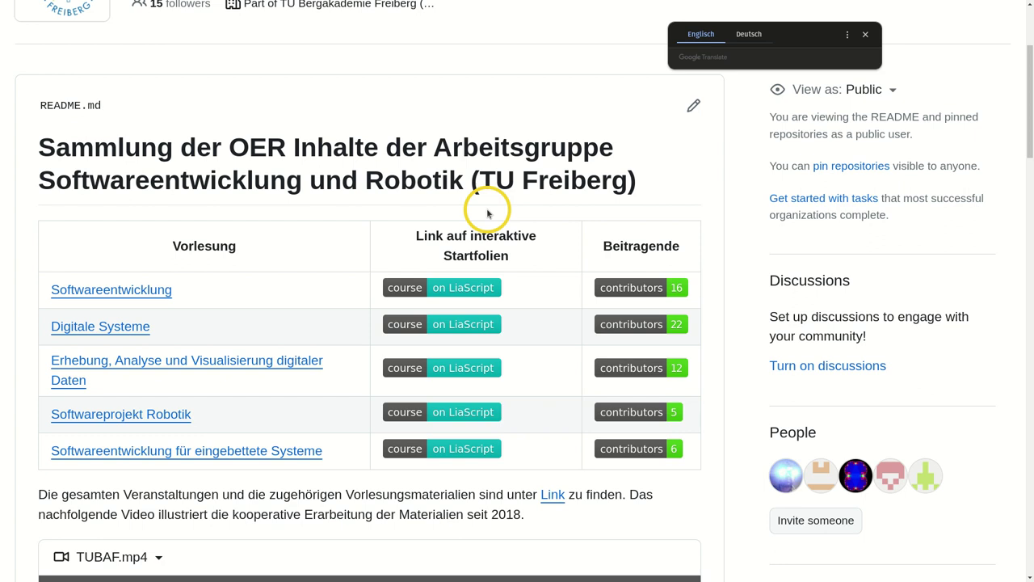
Open the Softwareentwicklung lecture's repository, open 00_Einfuehrung.md for editing and highlight the comment opening and author line in its header
click(120, 289)
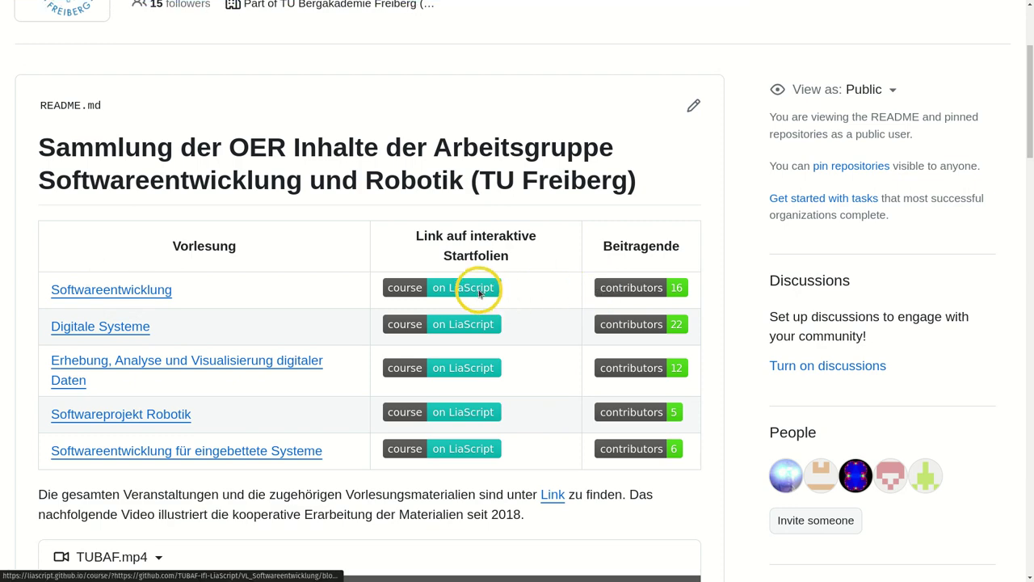
scroll(162, 347, down, 2)
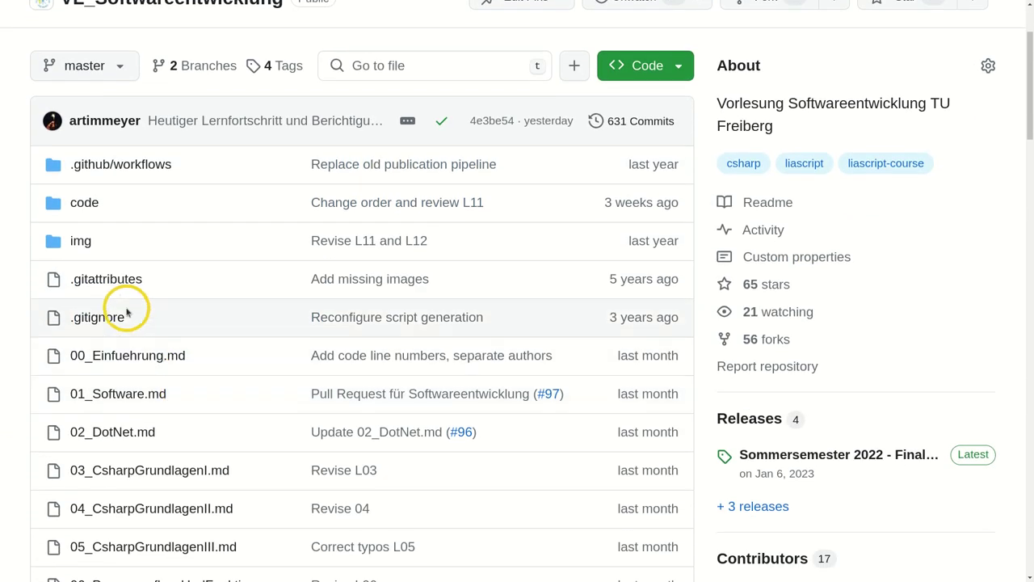
click(127, 355)
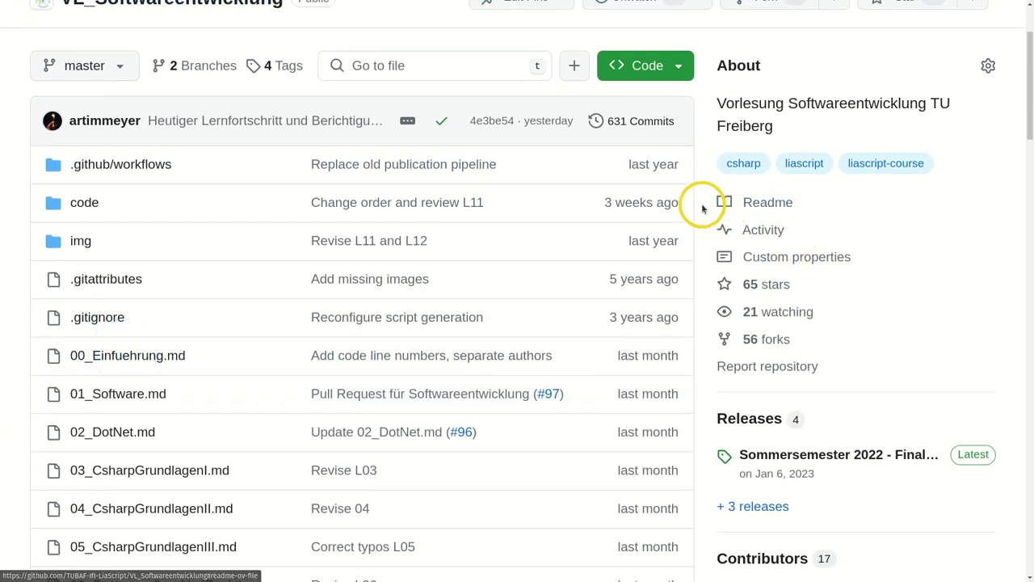
click(923, 241)
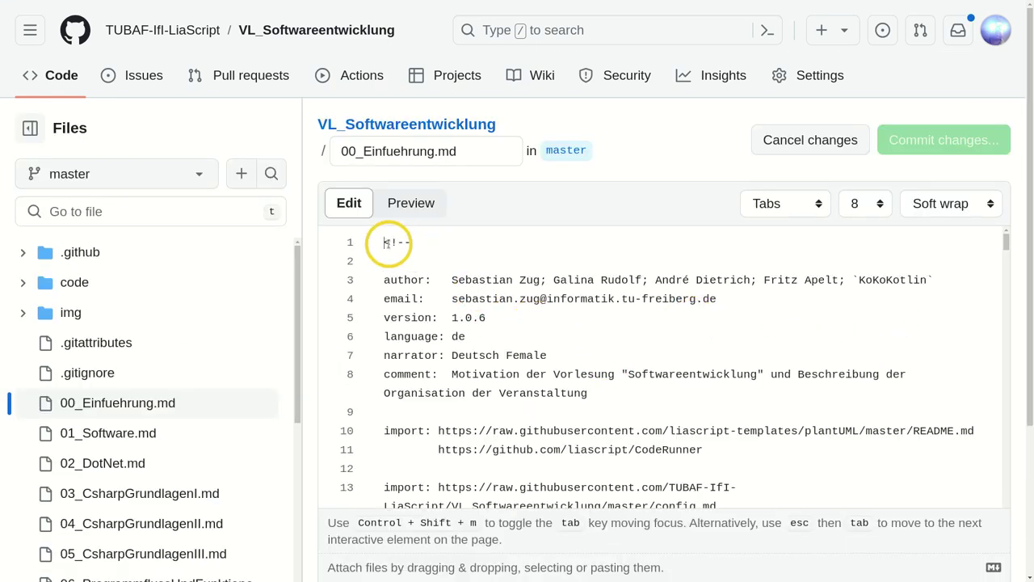
drag(383, 242, 432, 242)
drag(941, 280, 378, 279)
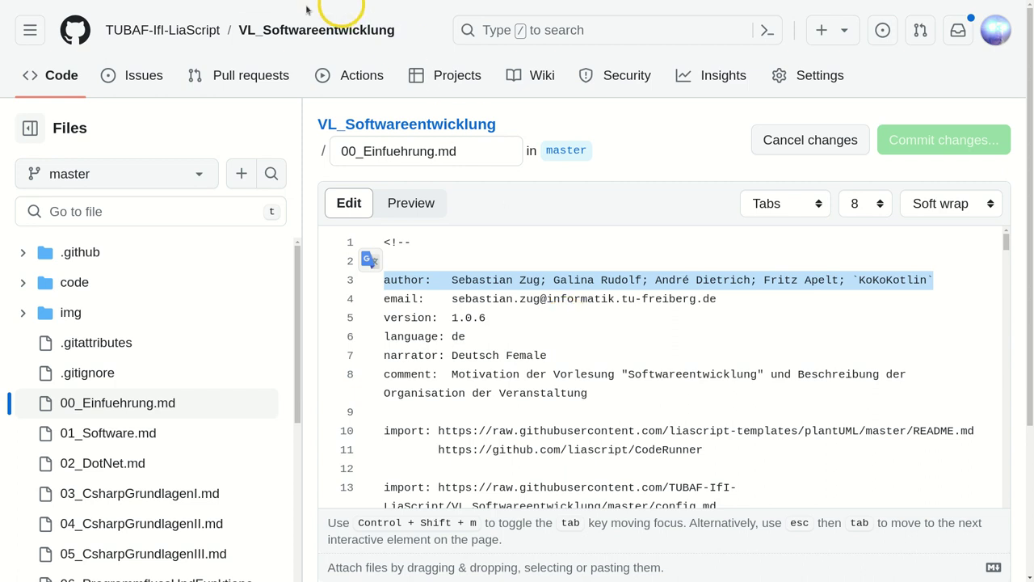
Return to the VL_Softwareentwicklung file list, reopen 00_Einfuehrung.md and launch it through its LiaScript badge
click(31, 80)
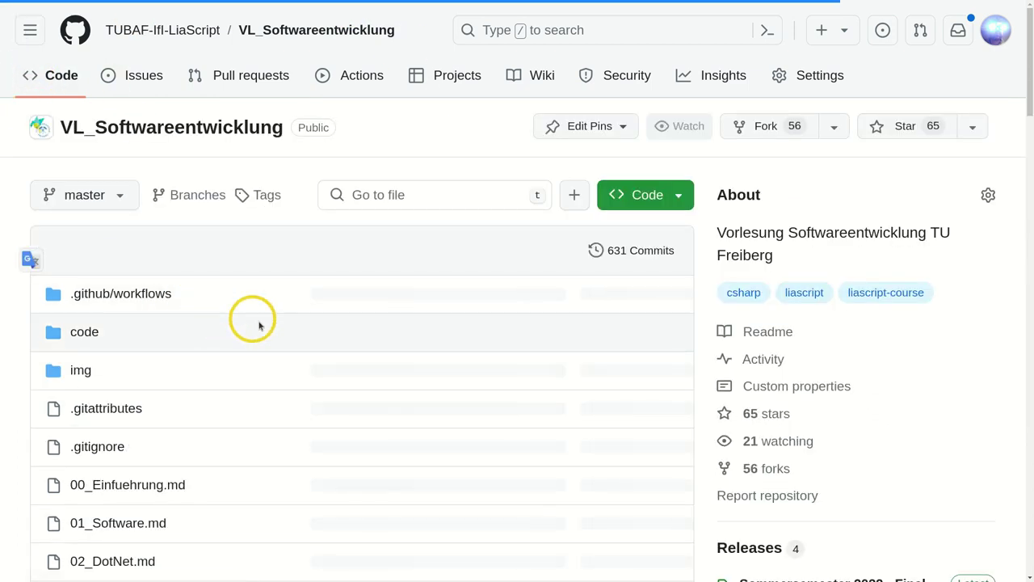
scroll(422, 370, down, 6)
scroll(404, 369, up, 4)
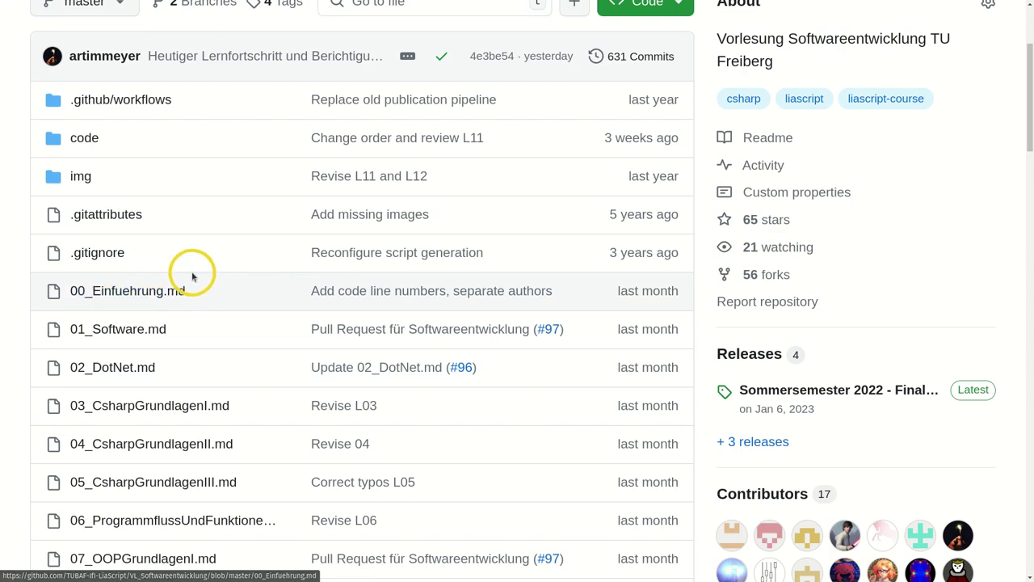
scroll(335, 272, down, 2)
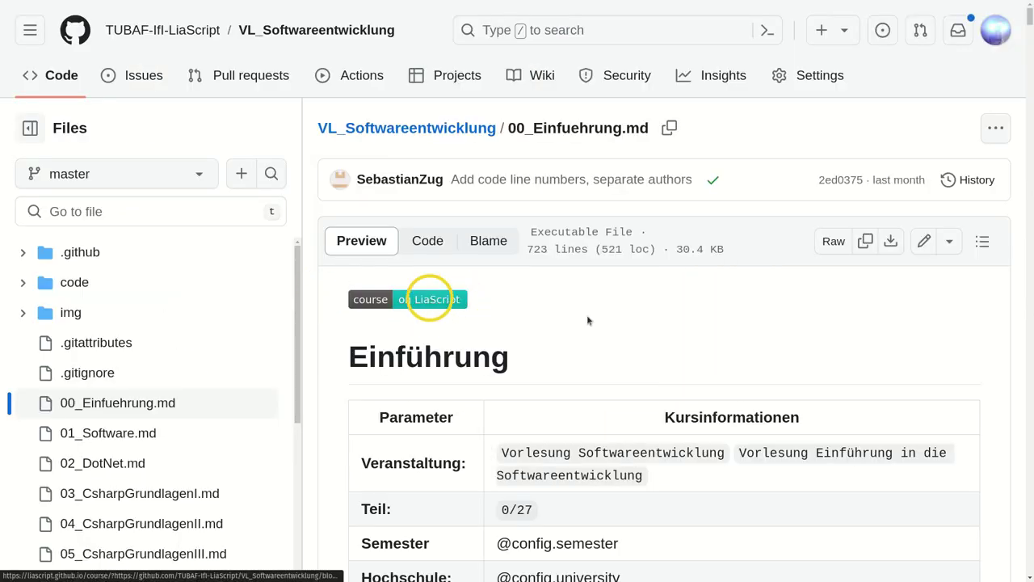
click(428, 299)
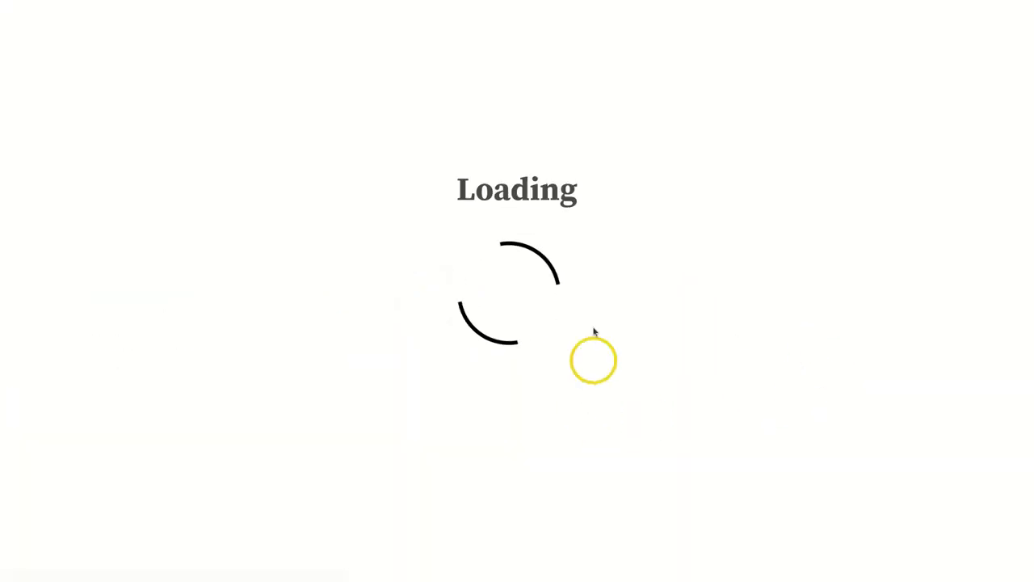
Look through the rendered Einführung page and check the course's language options
scroll(330, 258, down, 3)
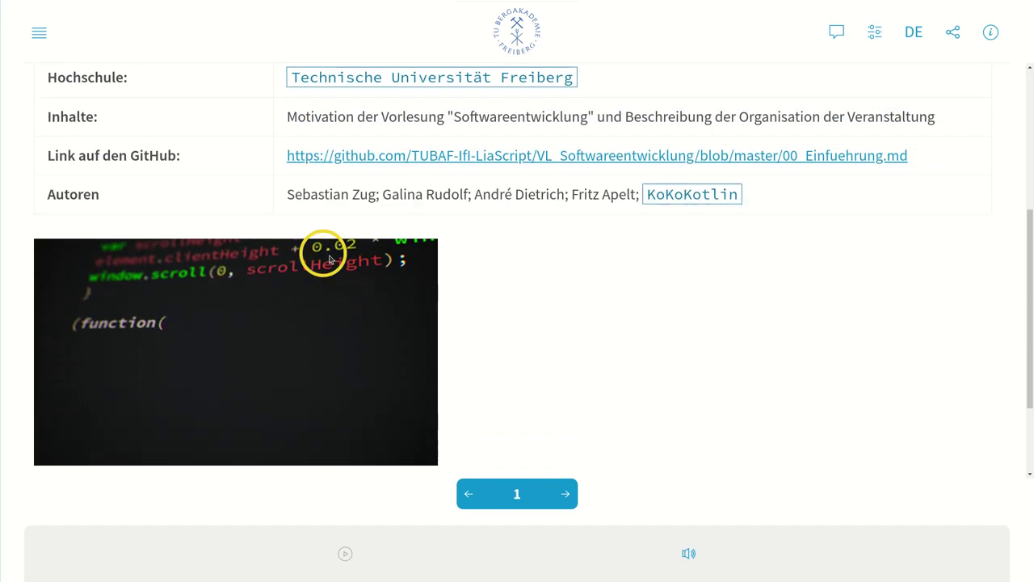
scroll(330, 258, down, 2)
scroll(735, 314, up, 6)
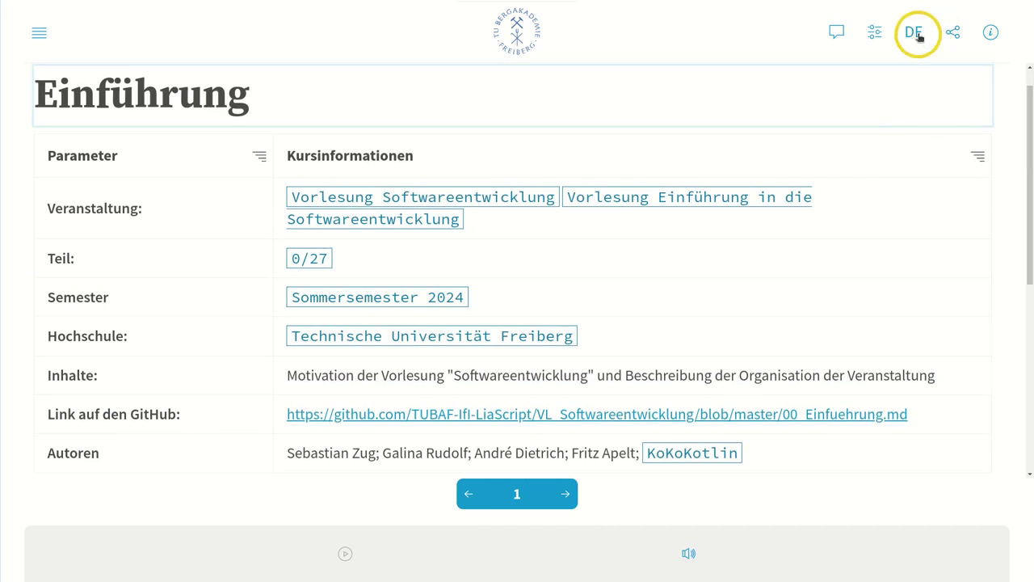
click(914, 34)
click(710, 132)
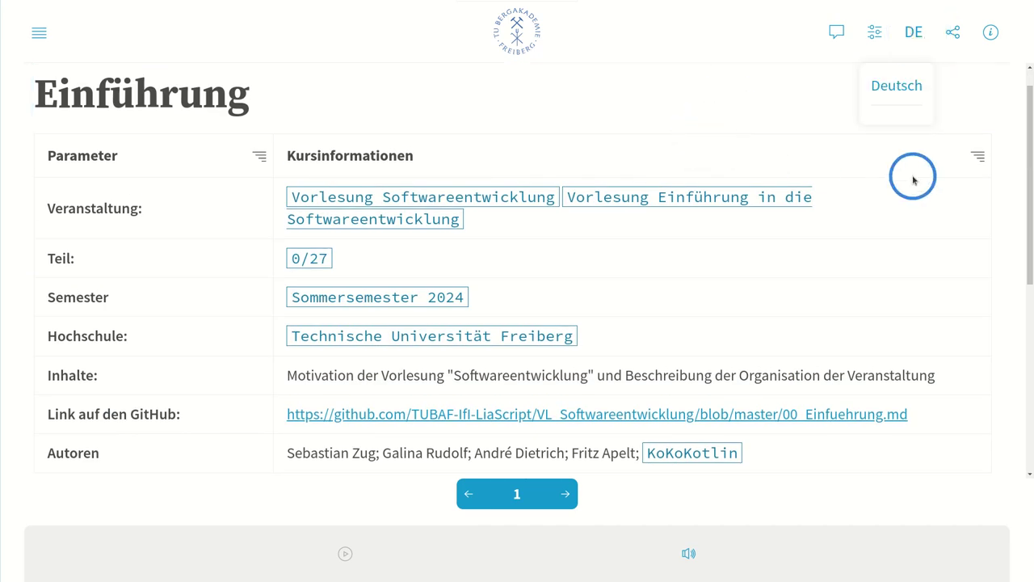
Translate the rendered Einführung page into French and look over the translated course information table
click(910, 120)
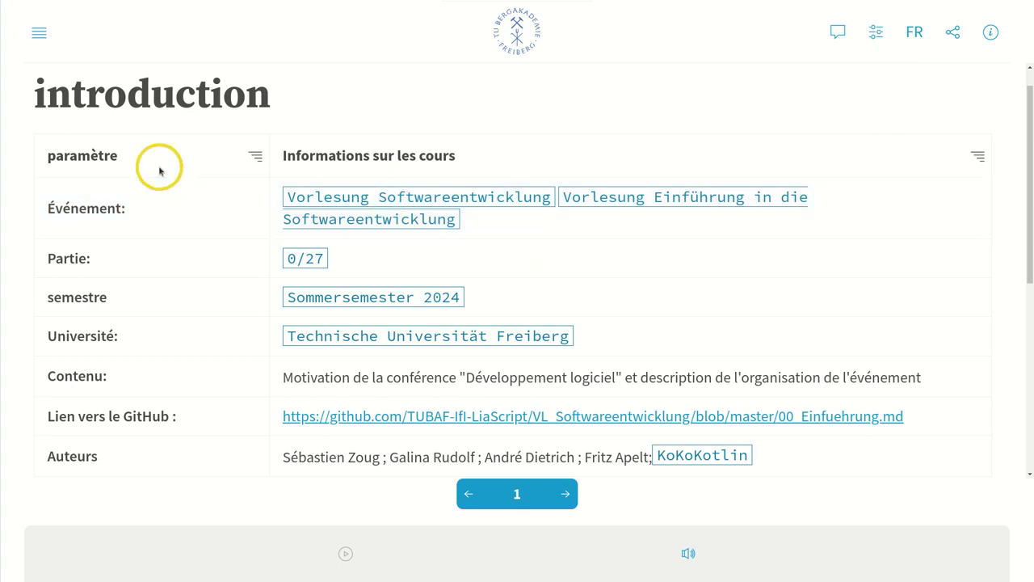
scroll(210, 168, down, 4)
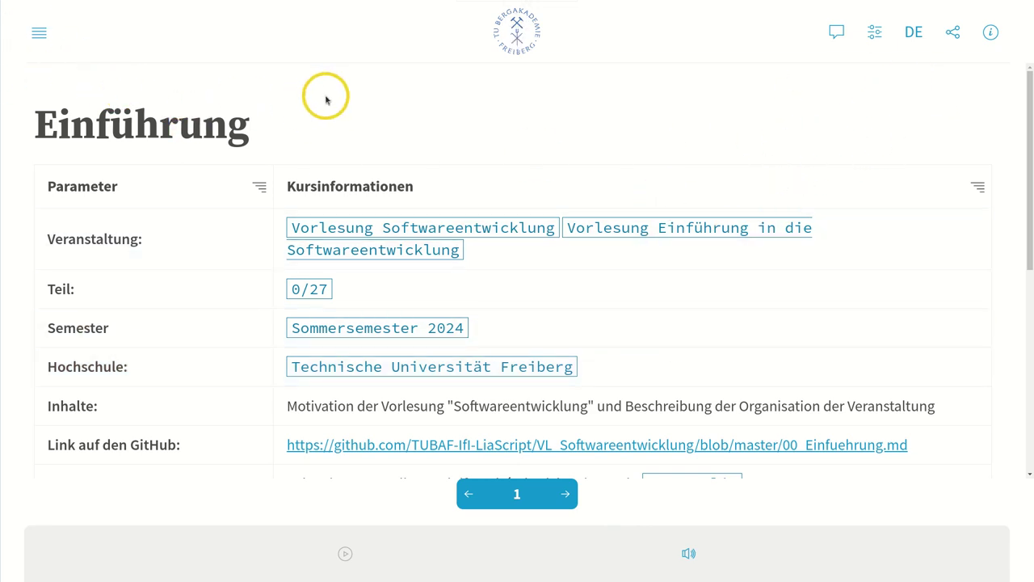
Return to the Versioning presentation, look over the rest of the "Liascript & Experiences" slide and advance to the Editing slide
click(171, 34)
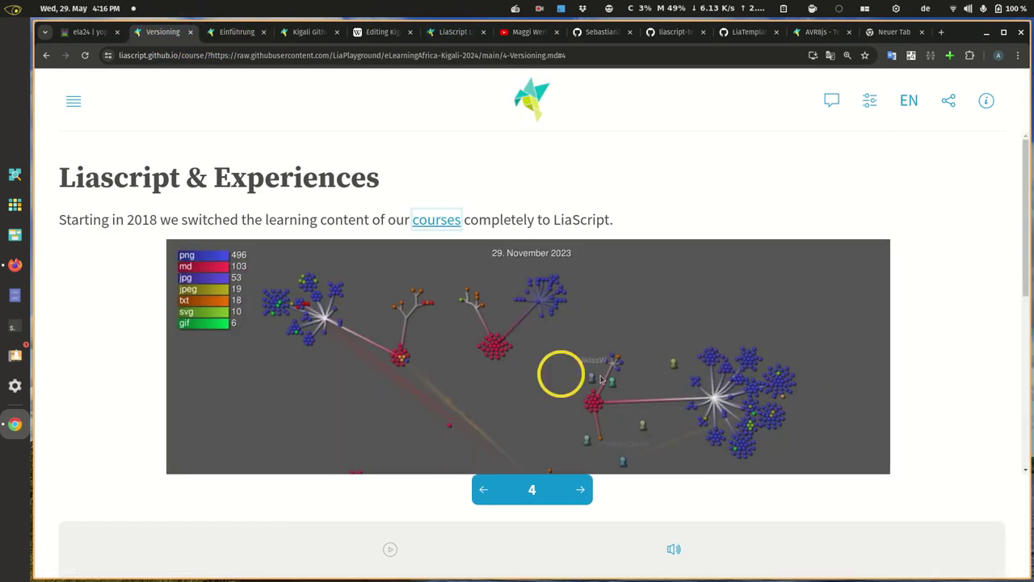
scroll(561, 372, down, 5)
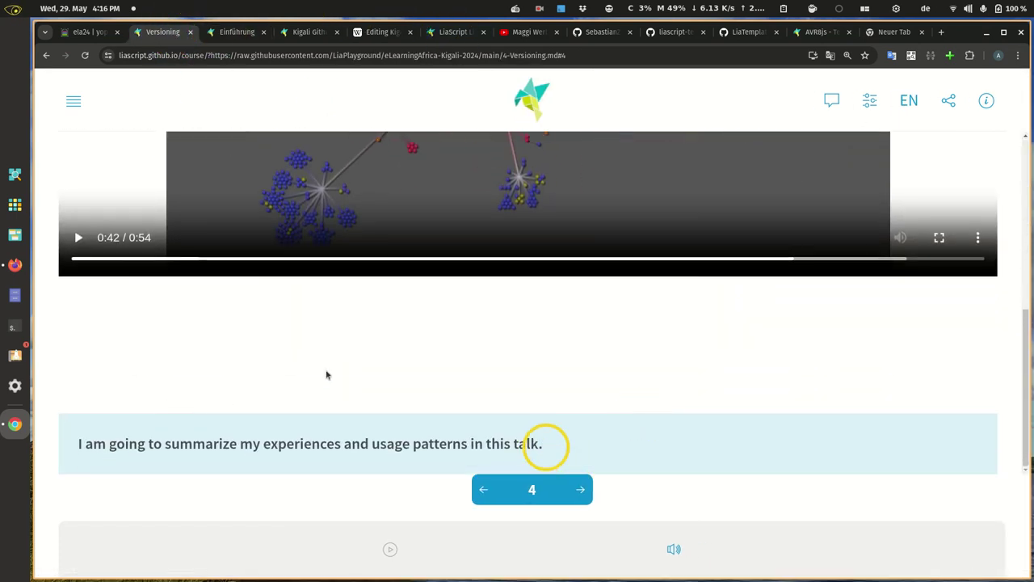
scroll(512, 347, up, 2)
click(582, 489)
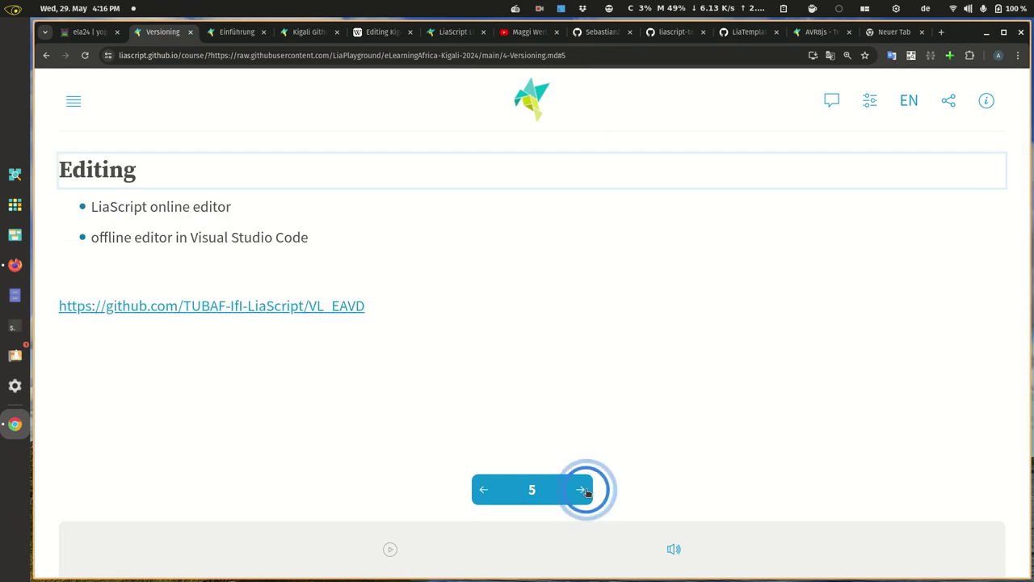
Examine the Editing slide's VL_EAVD repository screenshot and highlight the bullet about the offline editor in Visual Studio Code
scroll(512, 323, down, 3)
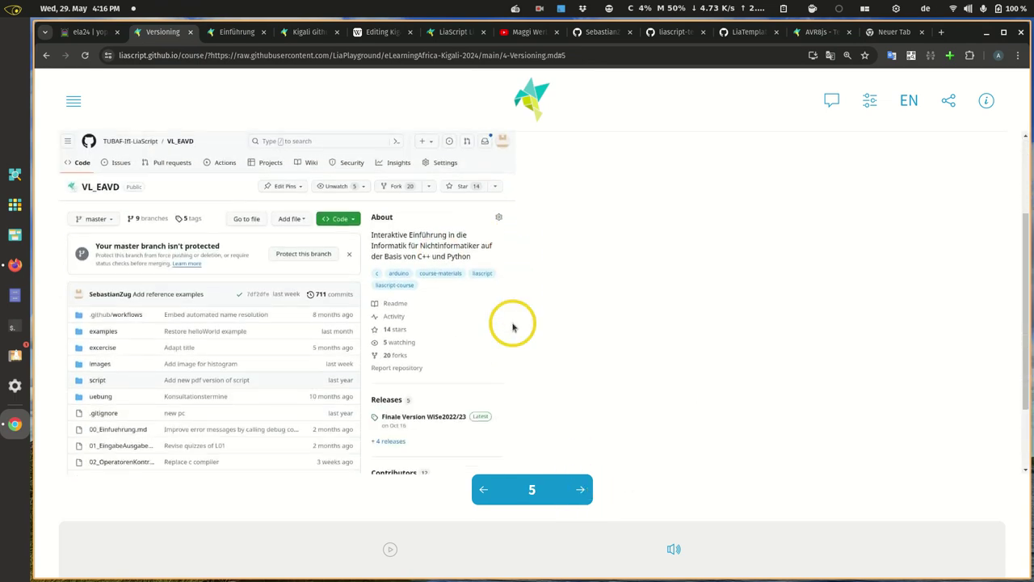
scroll(512, 322, up, 3)
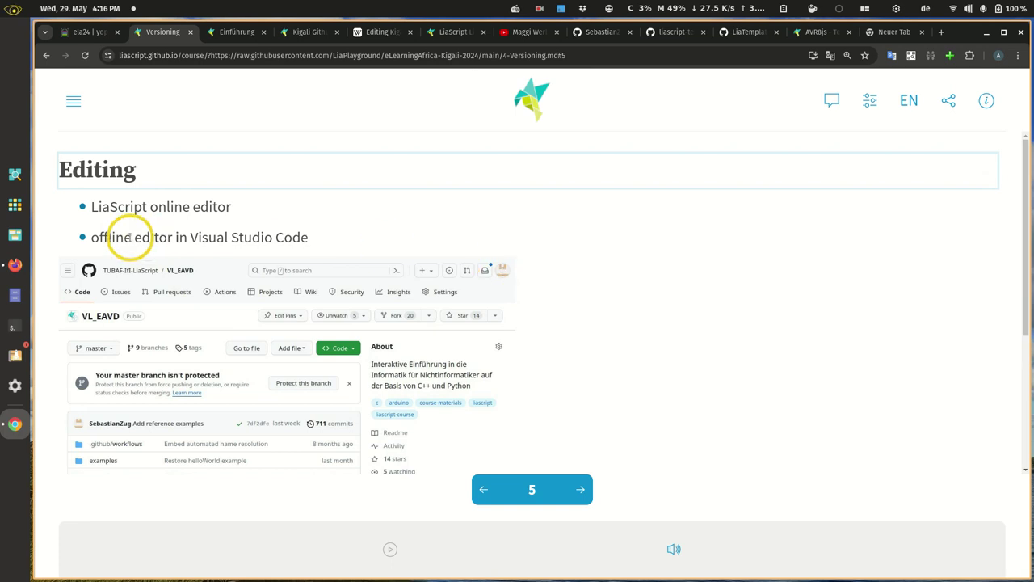
scroll(242, 216, down, 2)
scroll(256, 219, up, 2)
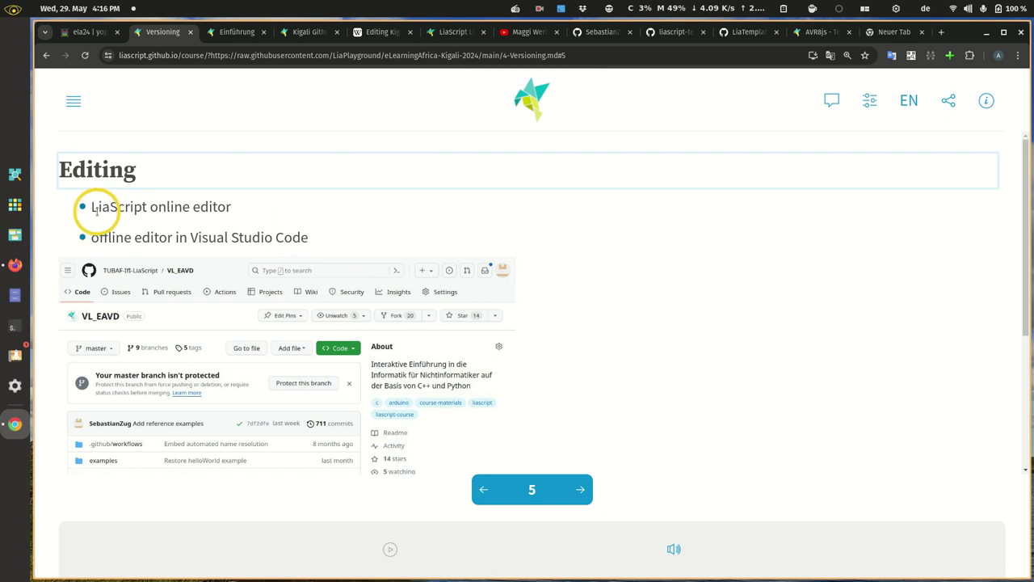
drag(103, 237, 332, 231)
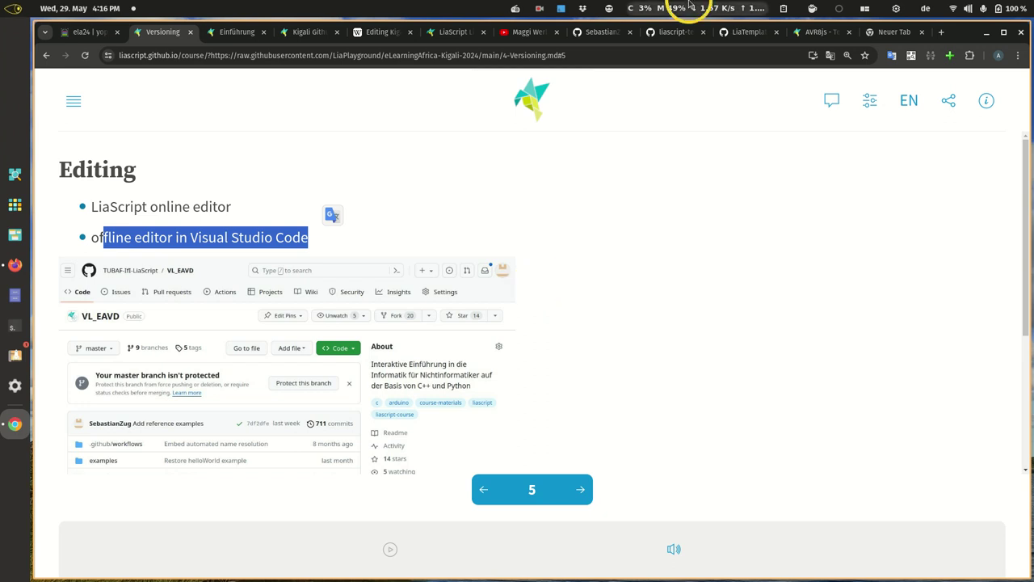
scroll(649, 307, down, 3)
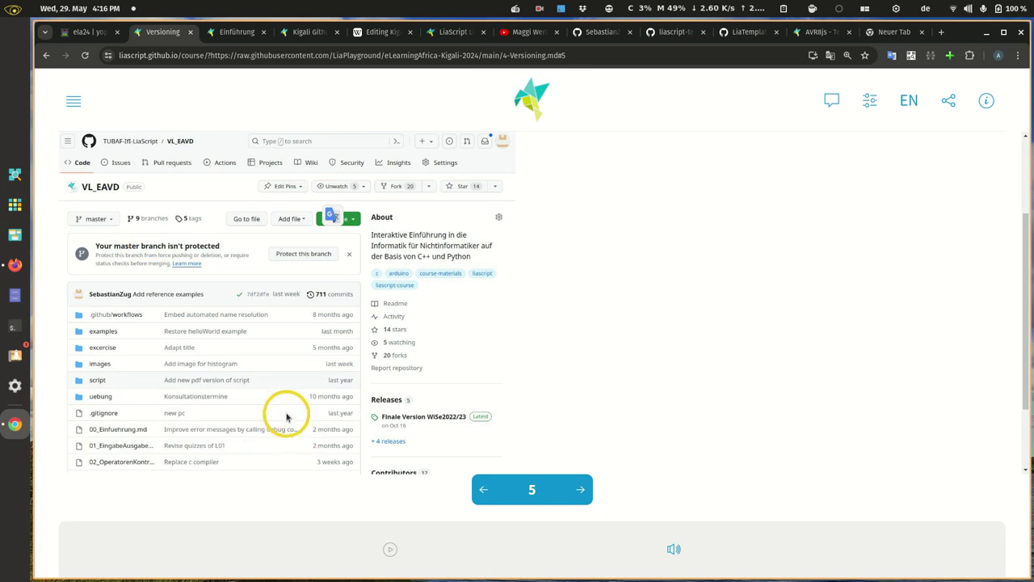
scroll(181, 340, down, 2)
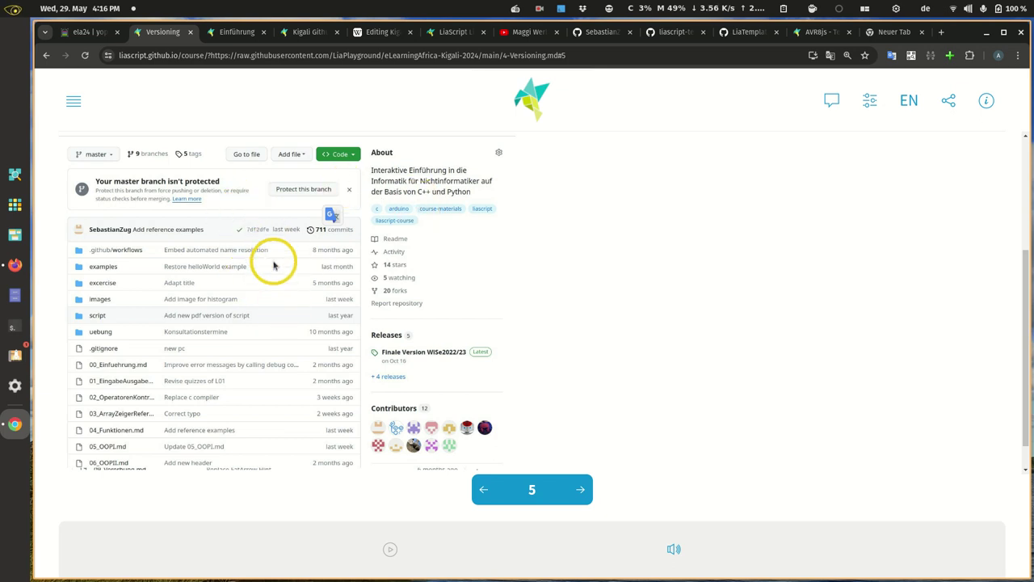
scroll(762, 376, up, 2)
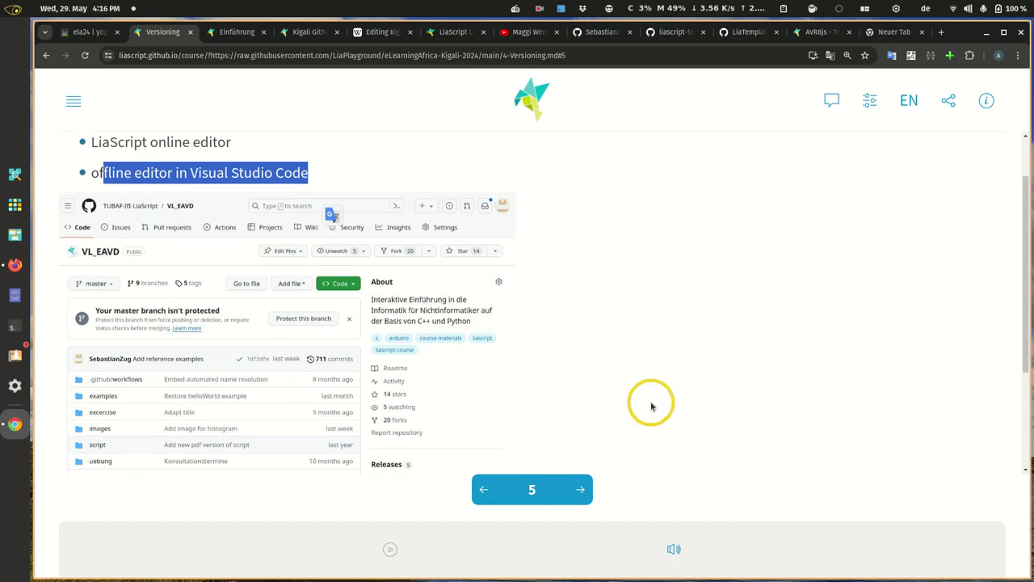
scroll(651, 404, down, 3)
Advance to the Dissemination slide and highlight its "github" bullet
click(580, 488)
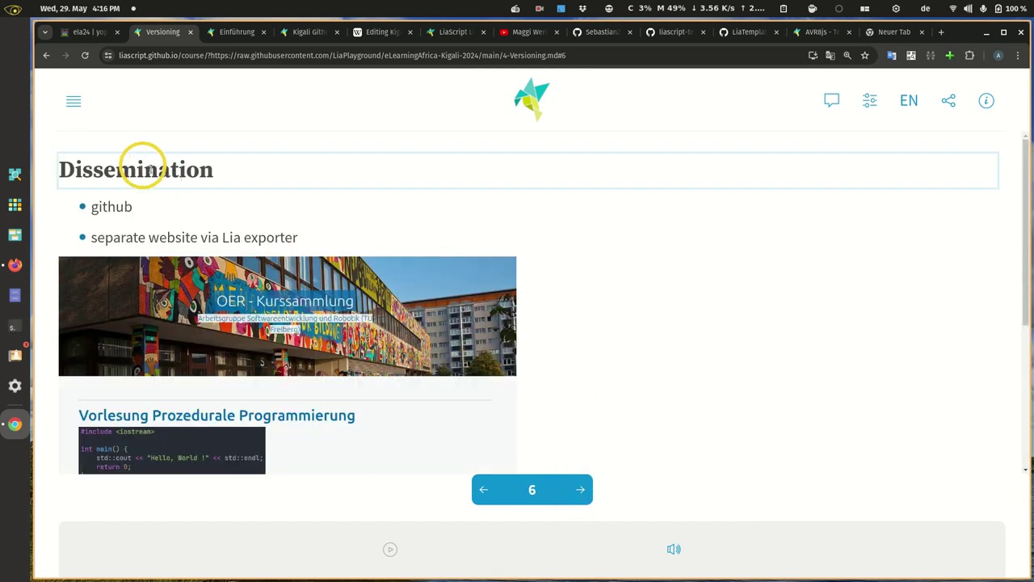
drag(97, 204, 133, 207)
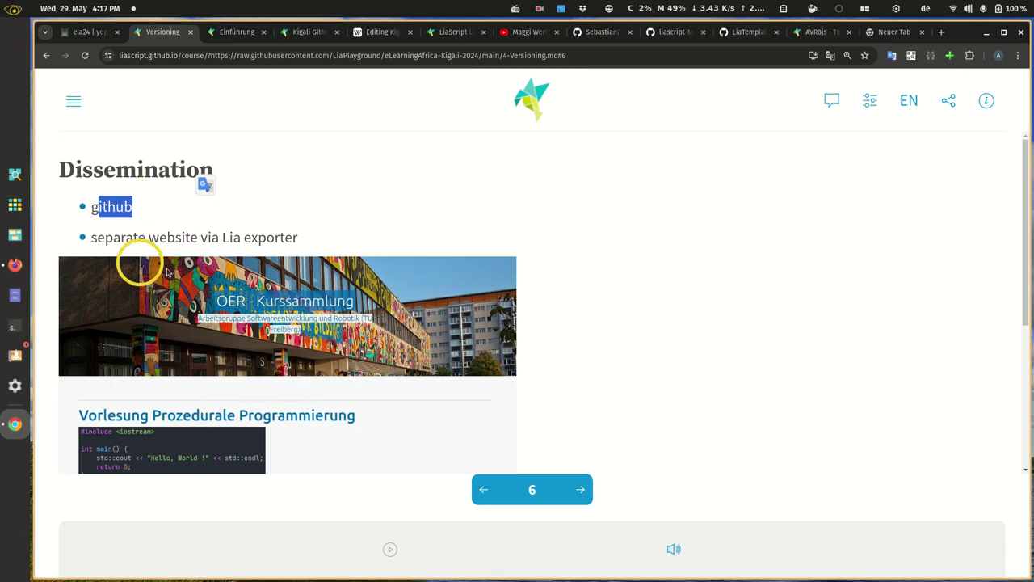
Open the slide's tubaf-ifi-liascript.github.io/prozprog.html link and look over the Vorlesung Prozedurale Programmierung lecture cards
scroll(442, 307, down, 3)
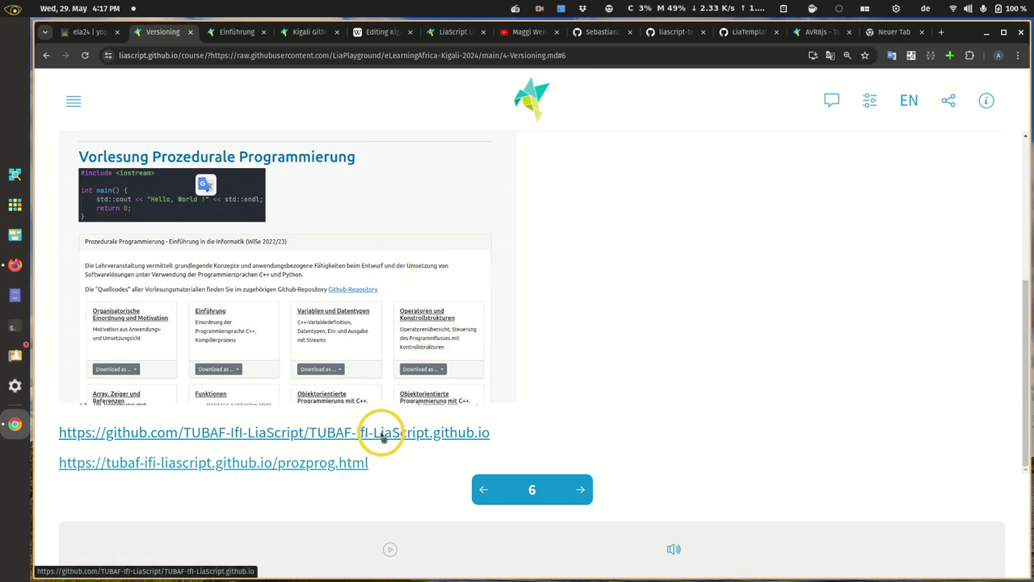
click(262, 461)
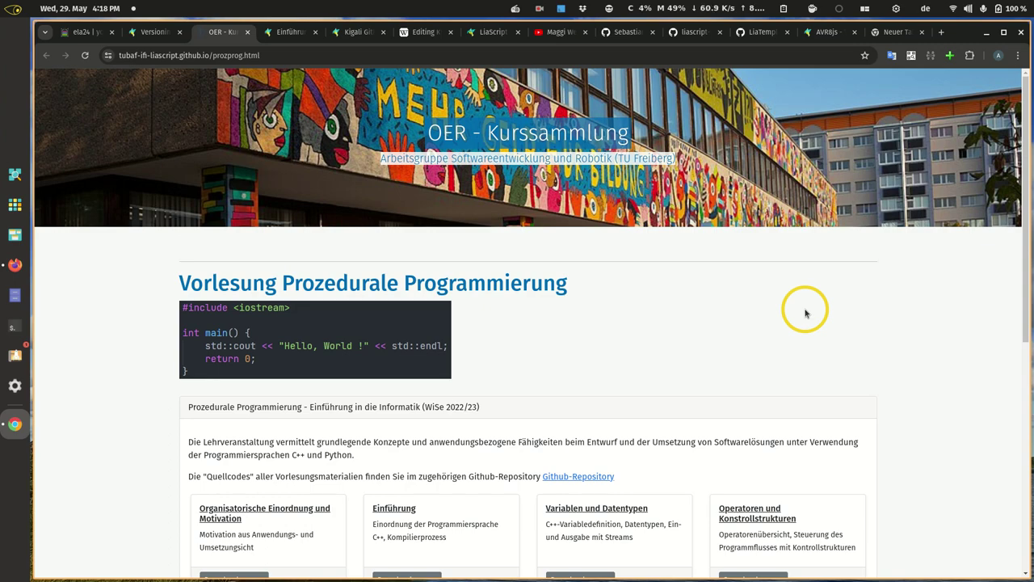
scroll(805, 312, down, 3)
scroll(849, 235, up, 3)
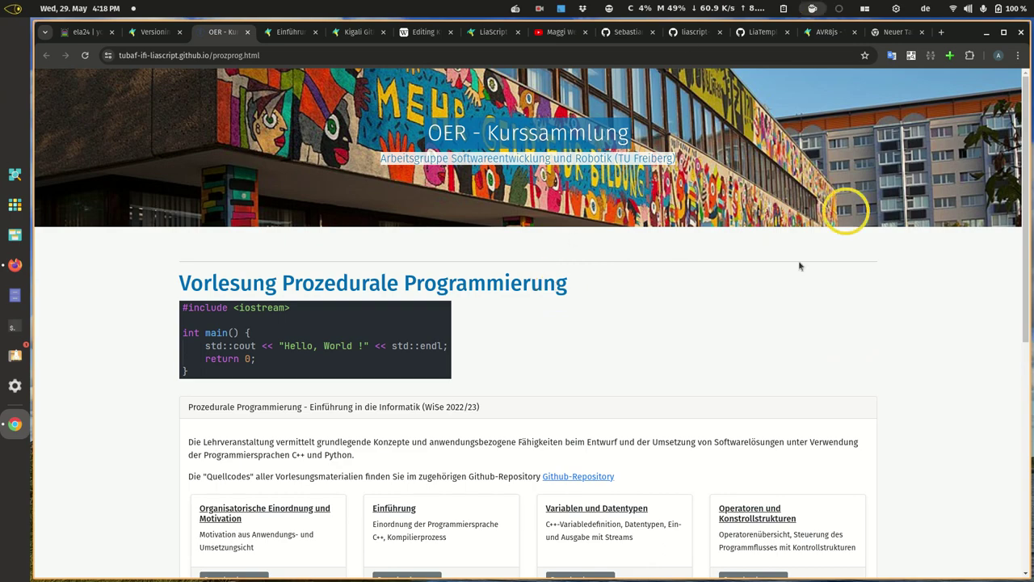
scroll(722, 302, down, 3)
scroll(702, 230, down, 2)
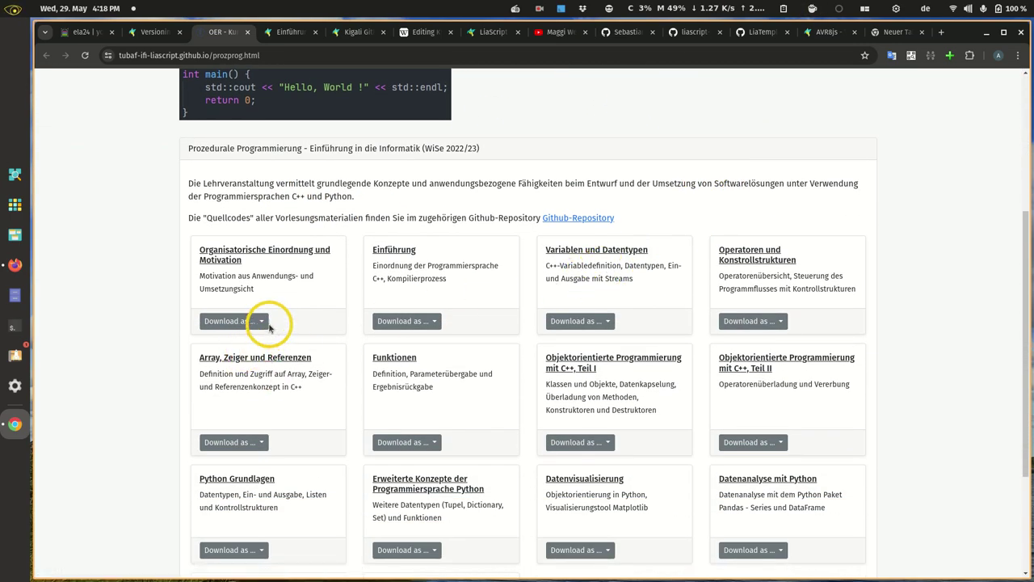
Open the PDF version of the "Organisatorische Einordnung und Motivation" lecture and read through its first three pages
click(242, 323)
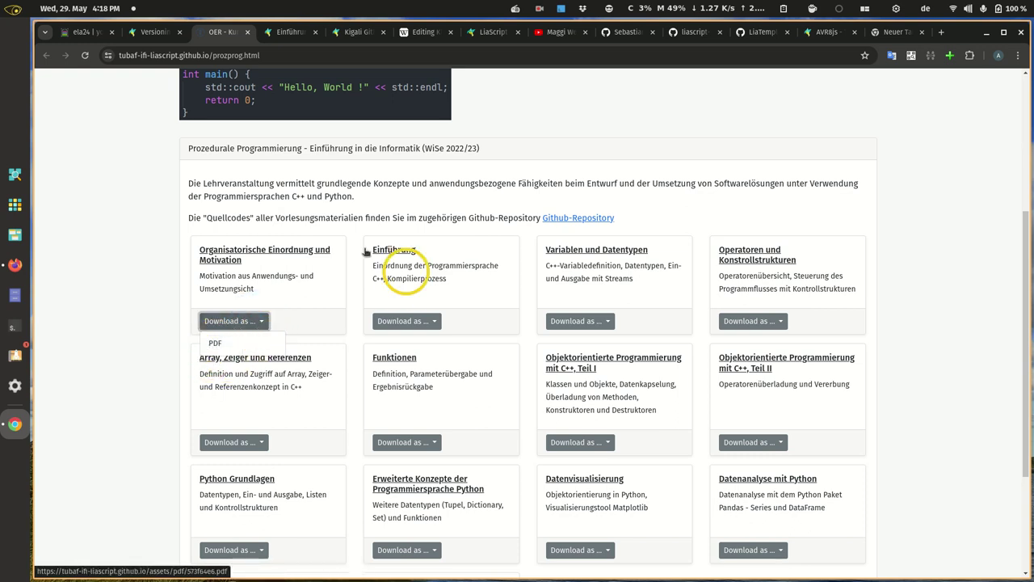
click(240, 347)
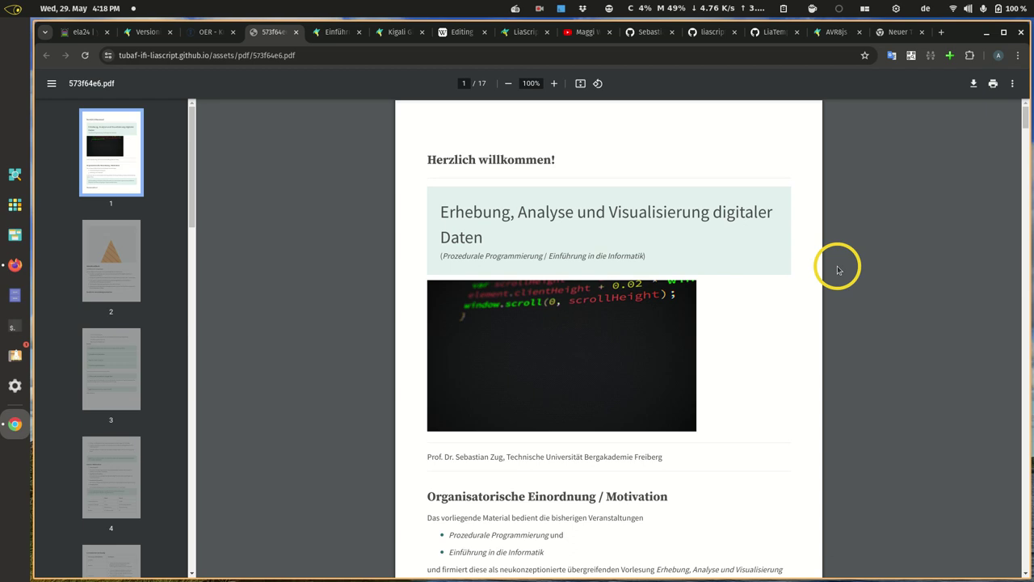
scroll(837, 270, down, 3)
scroll(555, 319, down, 5)
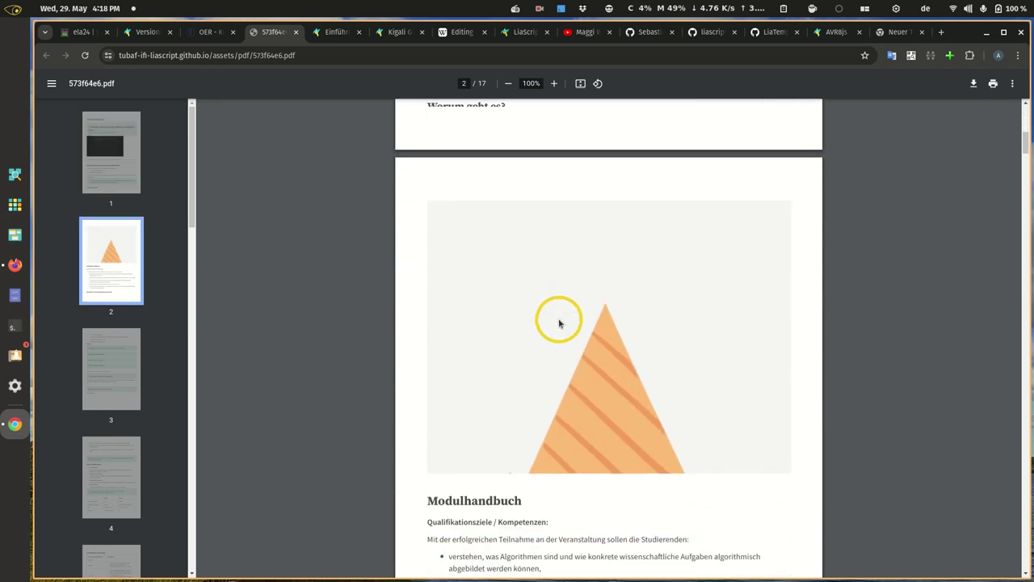
scroll(559, 323, down, 2)
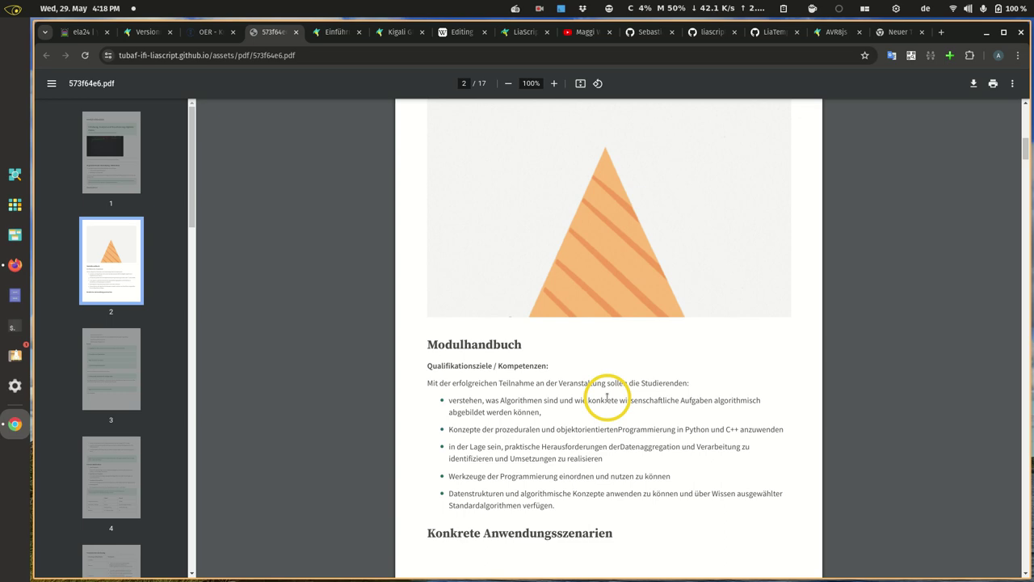
scroll(729, 418, down, 6)
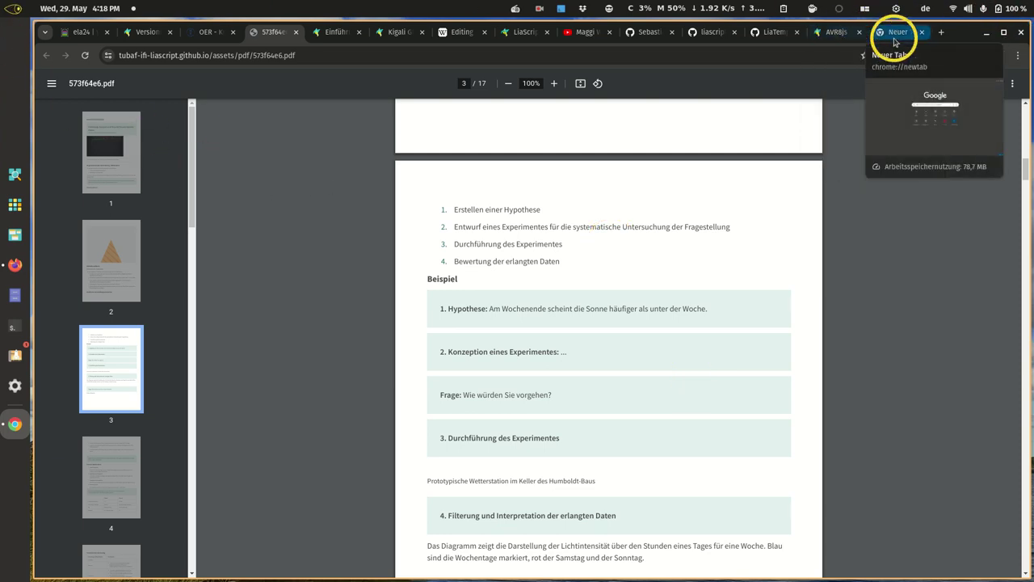
Return to the OER-Kurssammlung page and look through all of its Prozedurale Programmierung lecture cards
click(210, 33)
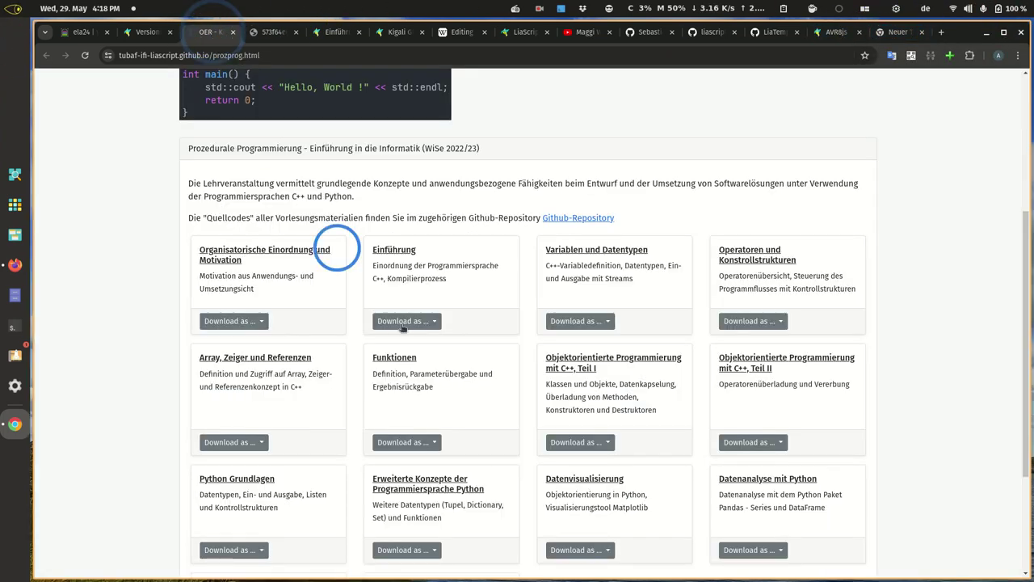
scroll(595, 380, down, 2)
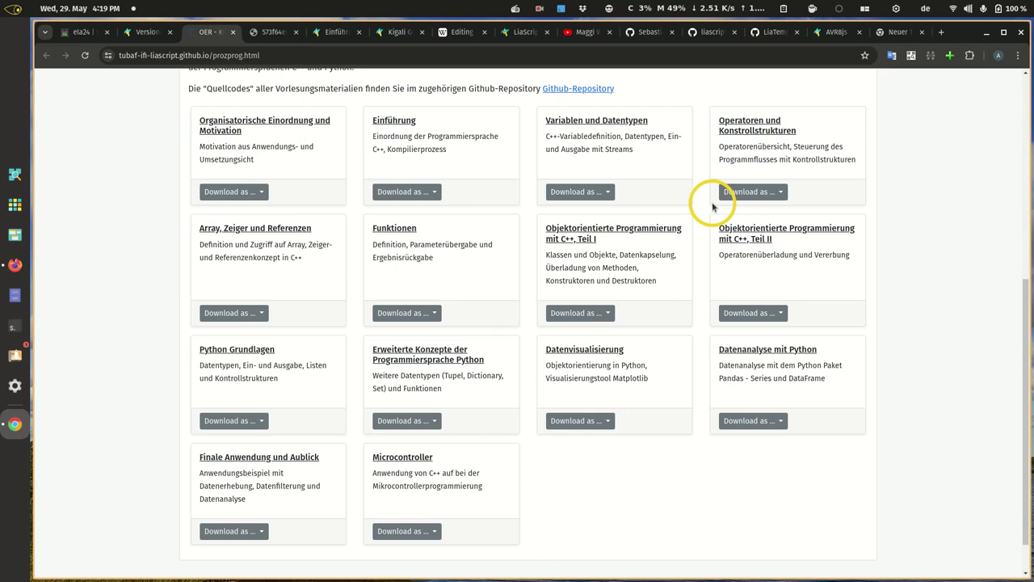
scroll(593, 223, down, 1)
scroll(640, 321, up, 3)
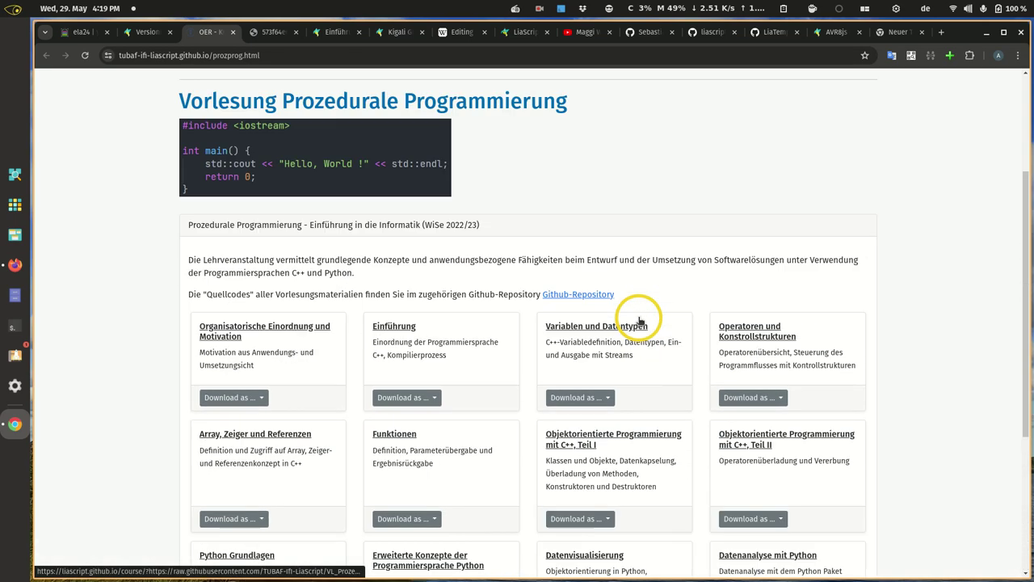
scroll(640, 321, up, 1)
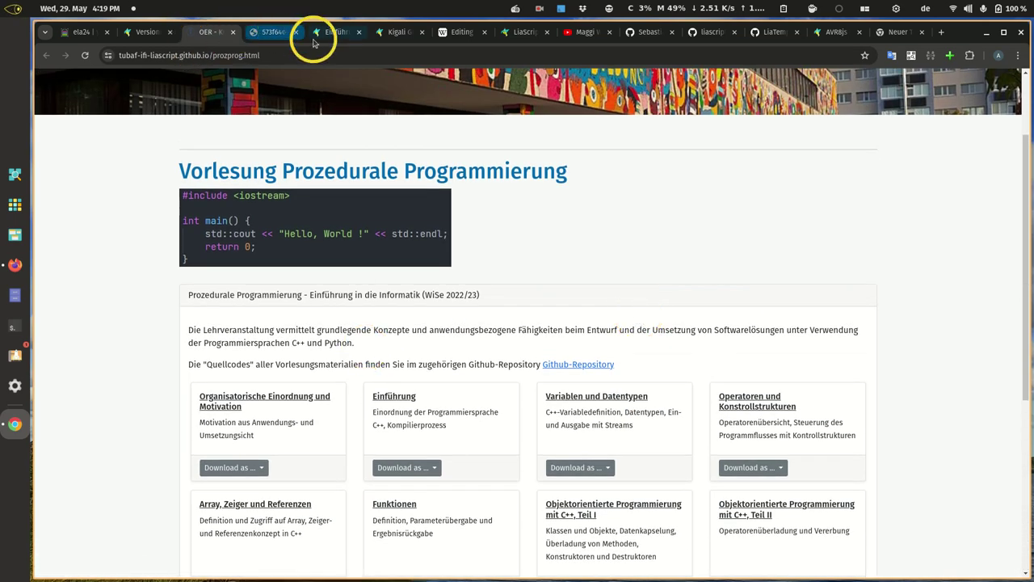
Switch to the rendered Einführung course and go back from it to the VL_Softwareentwicklung repository's file list
click(275, 32)
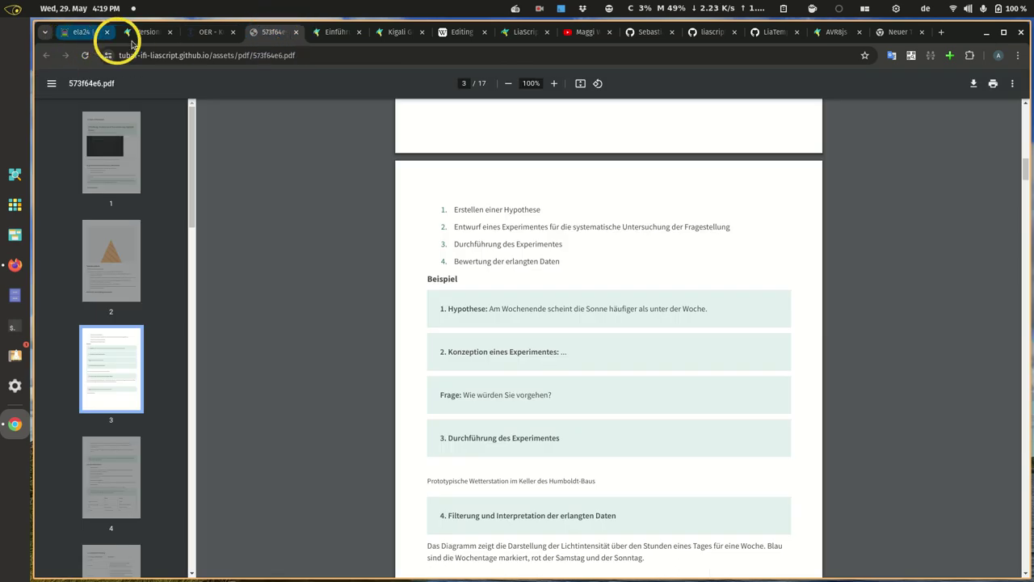
click(333, 32)
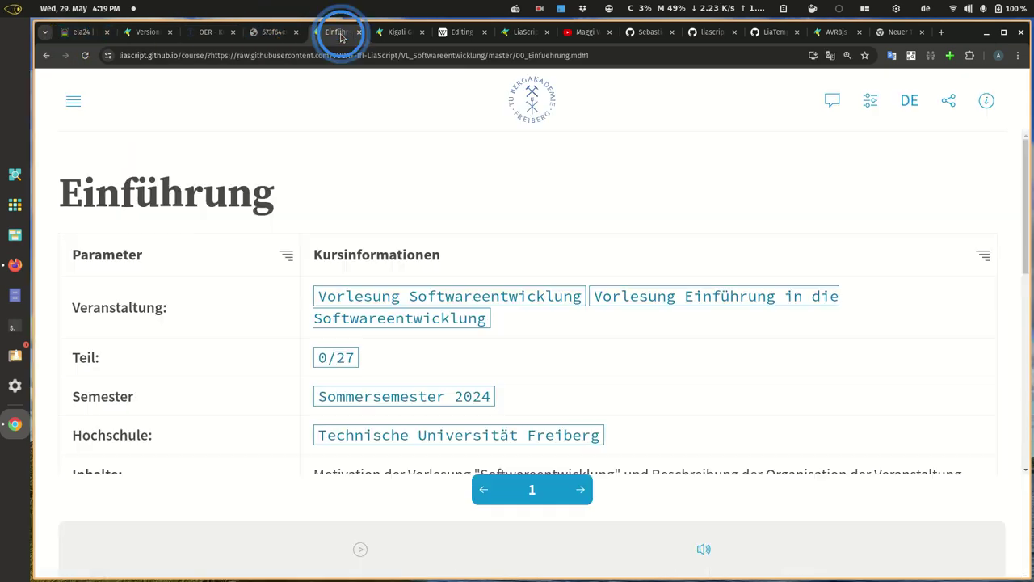
click(43, 55)
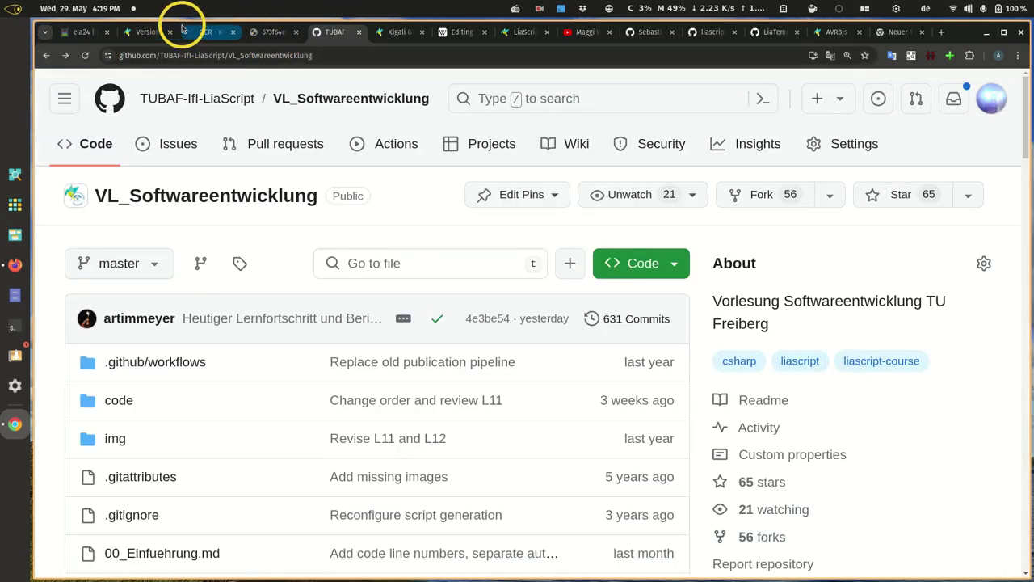
Advance the Versioning presentation to the Student feedbacks slide, highlight its sentence about correcting the professor and examine the VL_EingebetteteSysteme screenshot
click(143, 32)
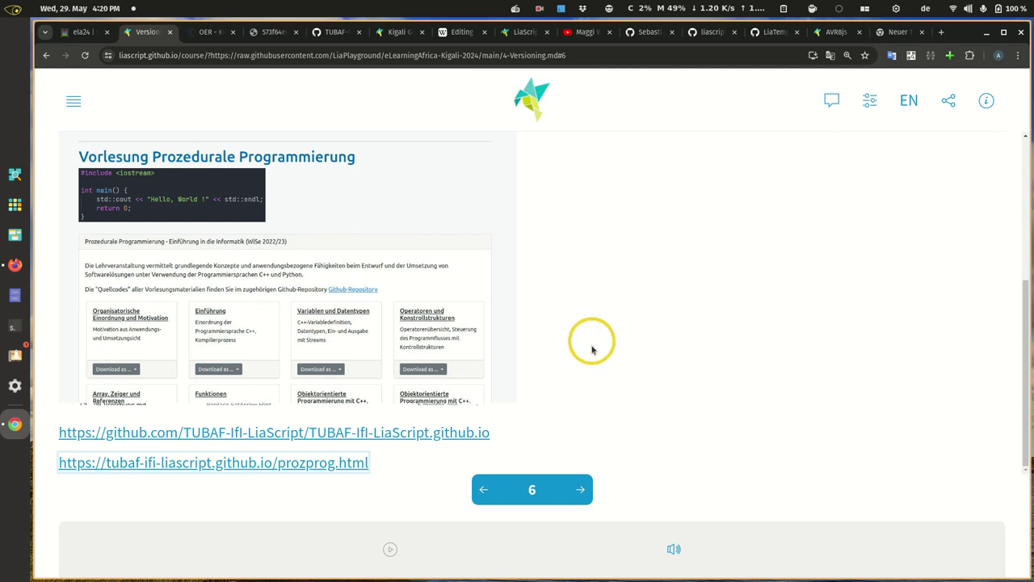
click(585, 490)
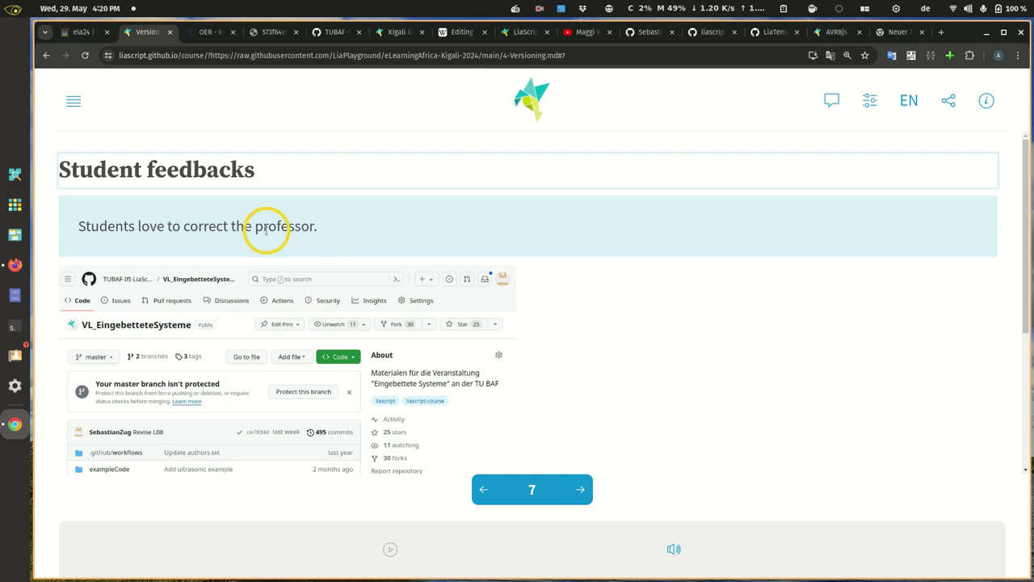
drag(100, 226, 348, 228)
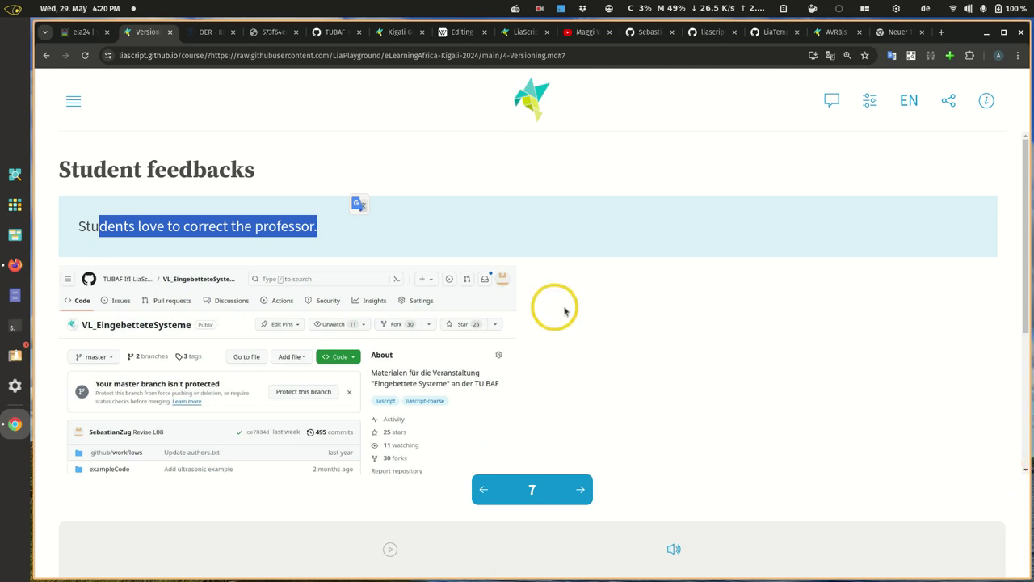
scroll(755, 371, down, 2)
scroll(756, 372, down, 1)
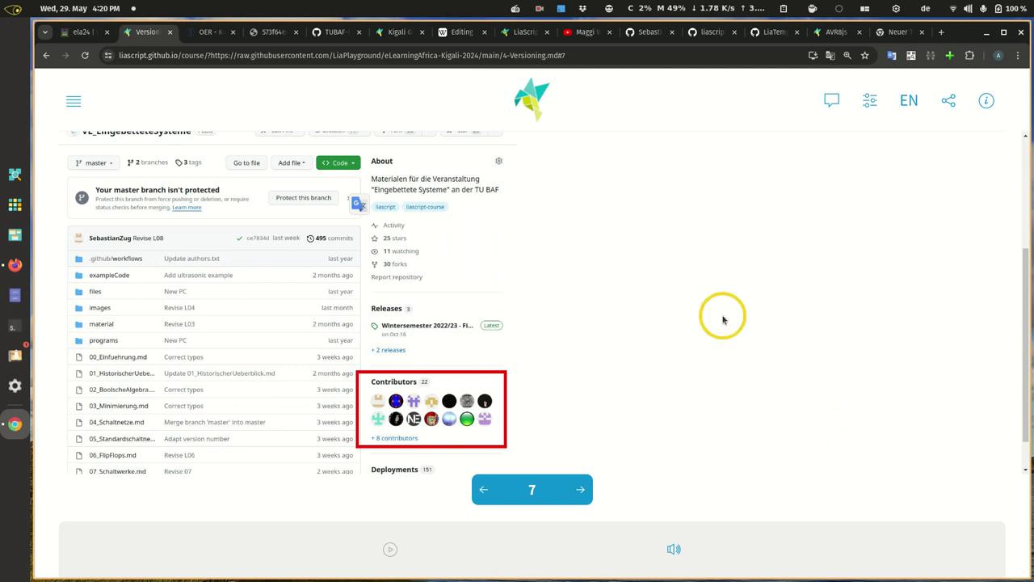
scroll(720, 319, down, 1)
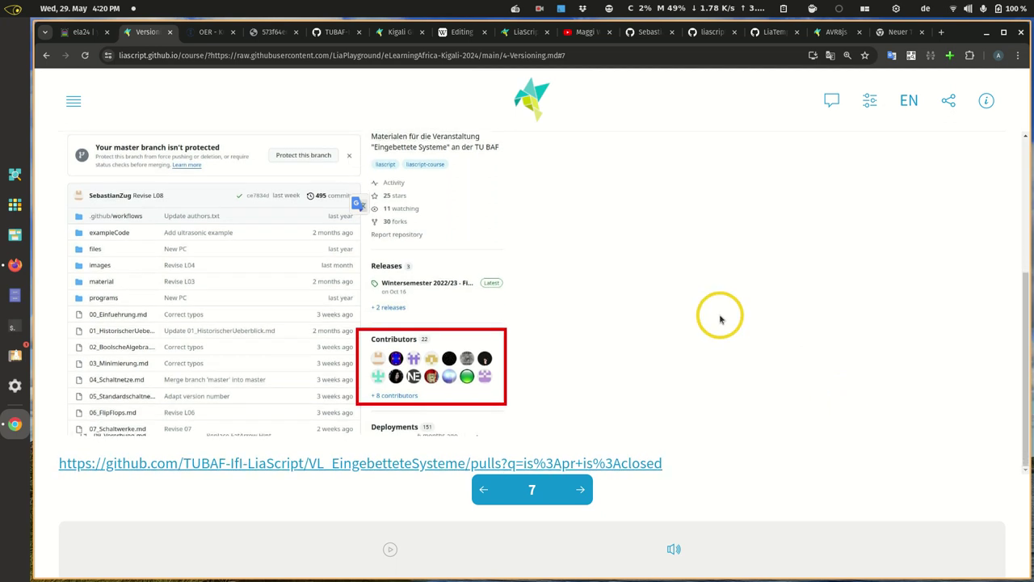
Open the linked closed pull requests of VL_EingebetteteSysteme from the Student feedbacks slide and look through the merged student corrections
click(605, 467)
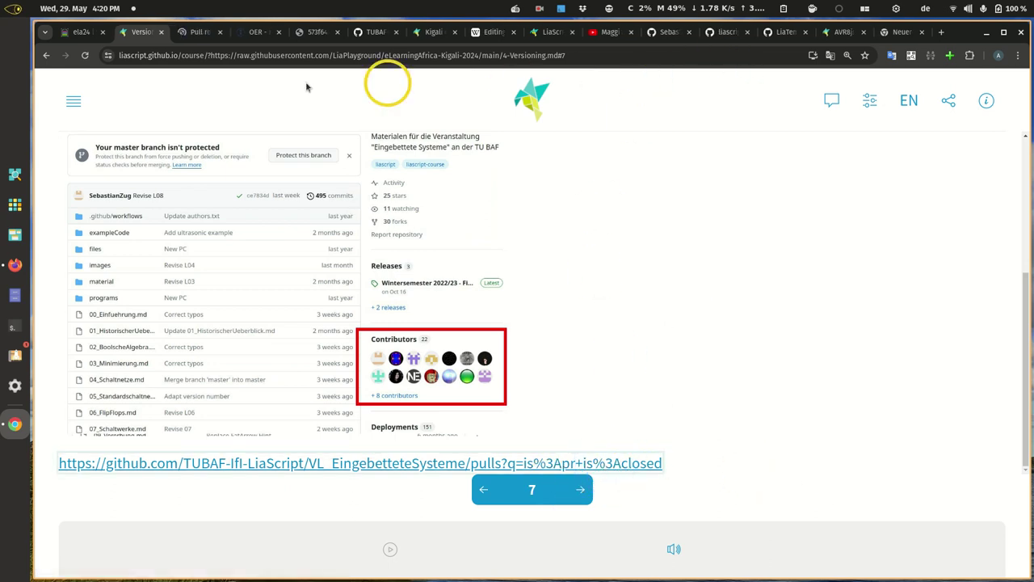
click(193, 33)
scroll(482, 279, down, 4)
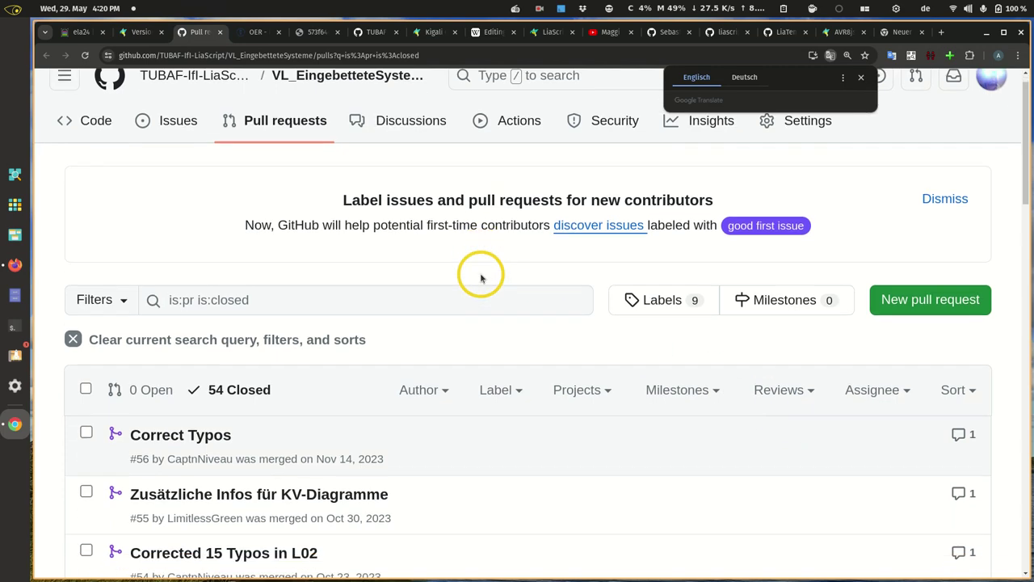
scroll(483, 278, down, 2)
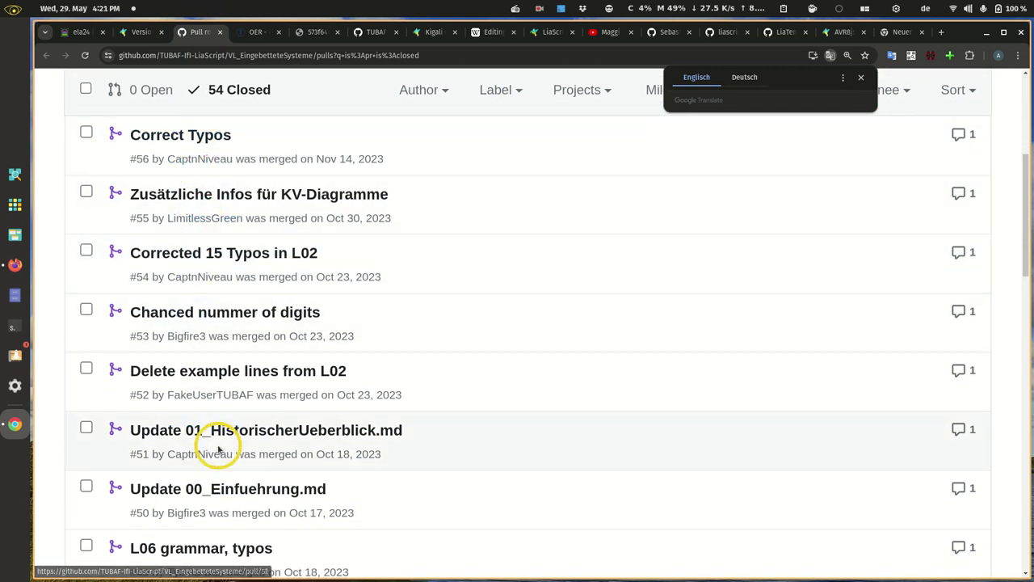
scroll(229, 366, up, 1)
scroll(229, 366, up, 2)
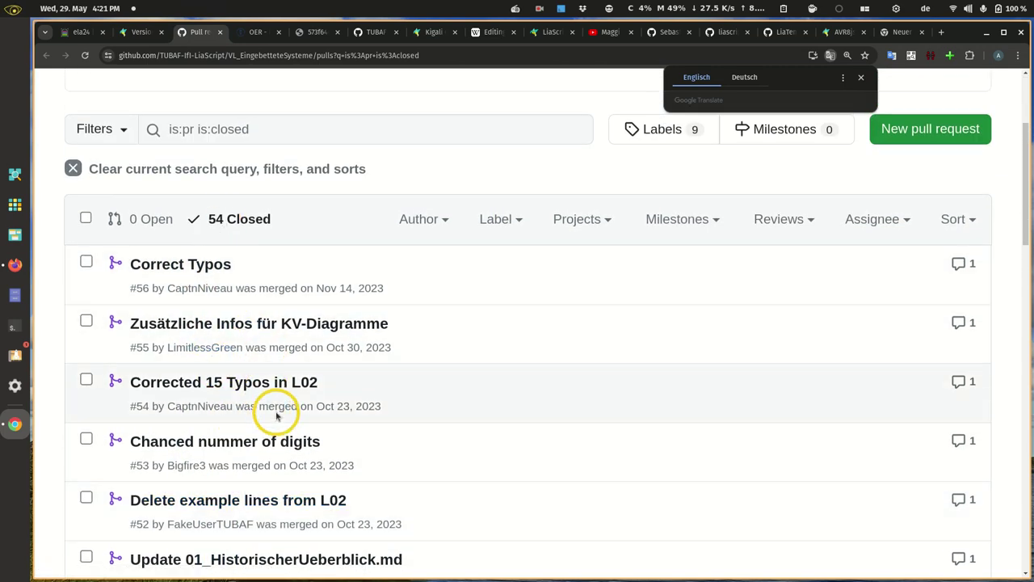
scroll(276, 416, up, 4)
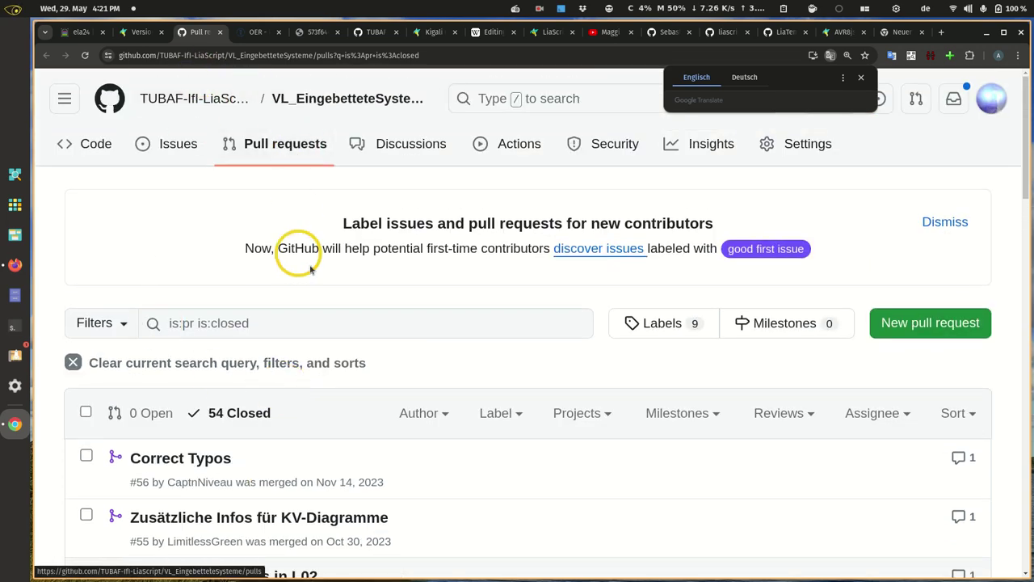
scroll(295, 254, down, 4)
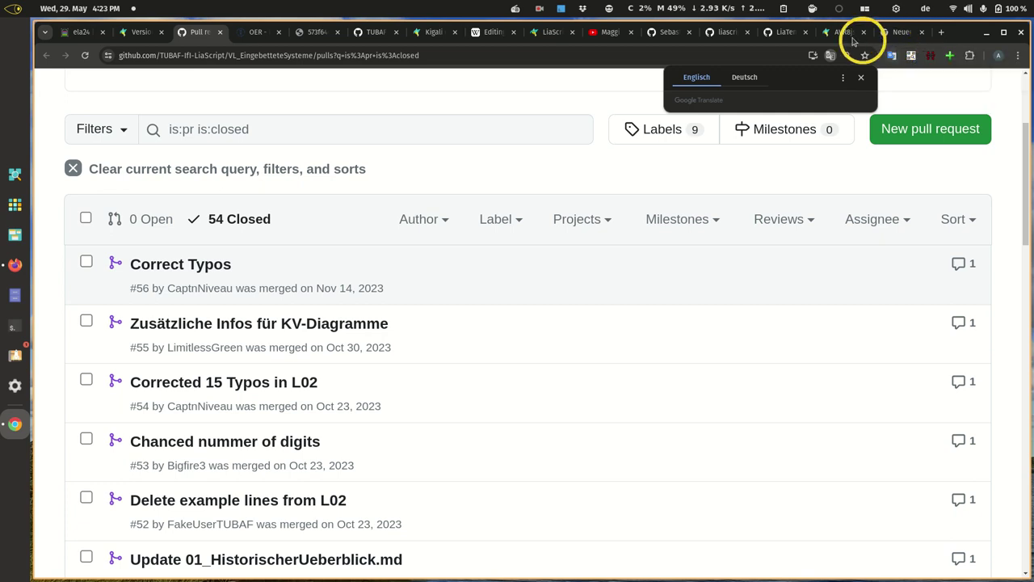
Go to the VL_EingebetteteSysteme repository's code view and look through its list of lecture files
click(670, 34)
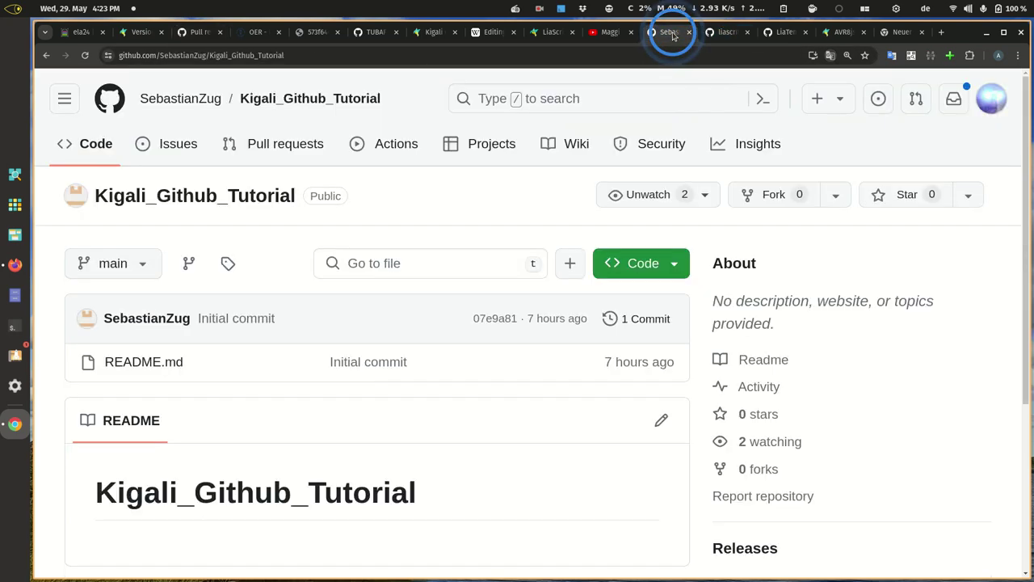
click(199, 32)
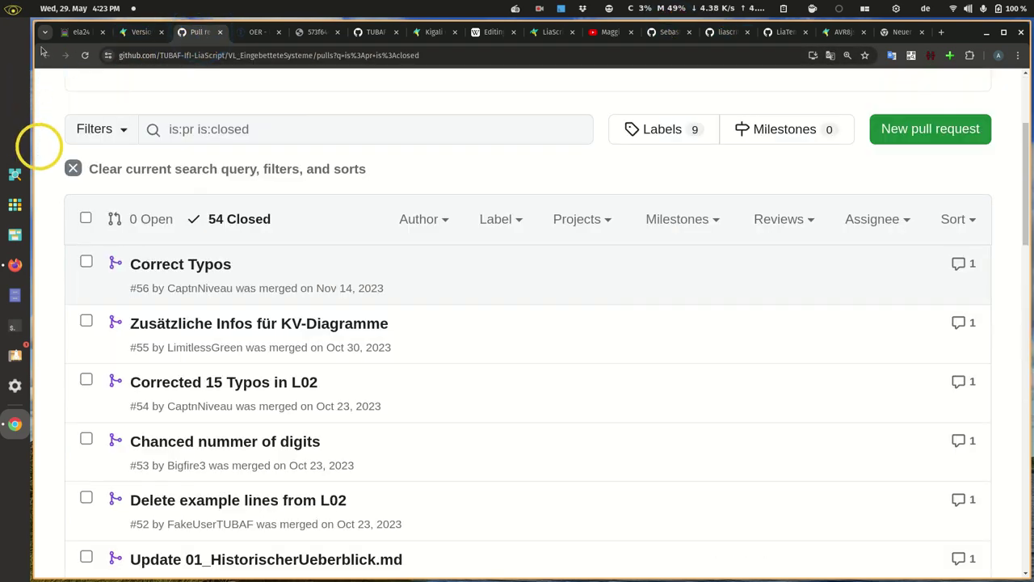
scroll(390, 205, up, 5)
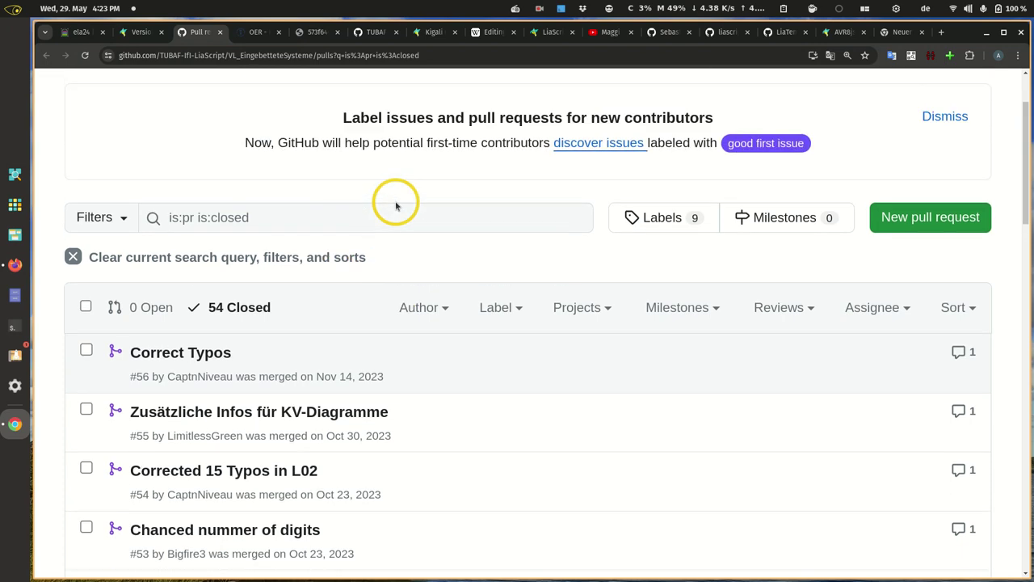
click(97, 143)
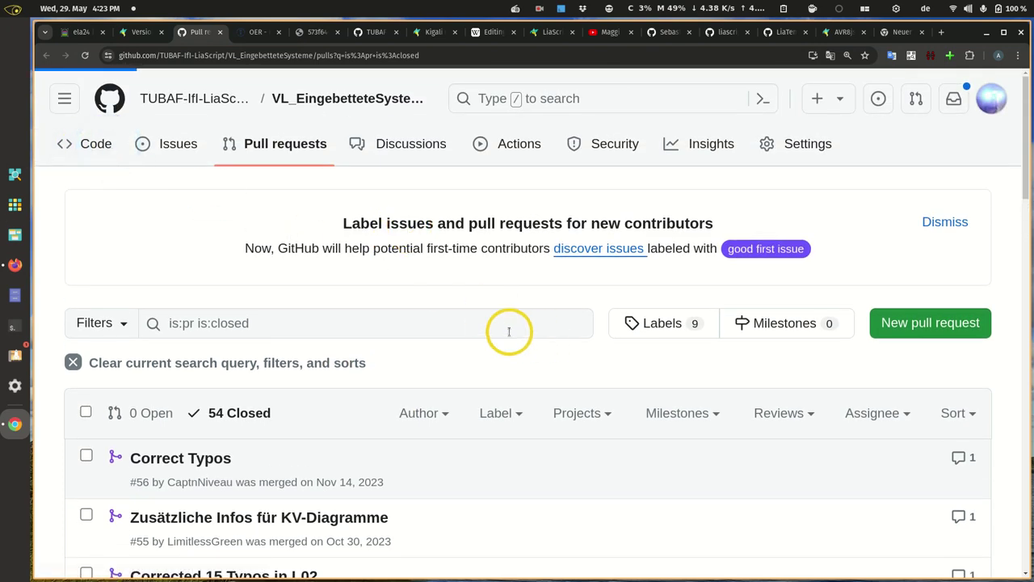
scroll(509, 330, down, 2)
scroll(196, 396, down, 3)
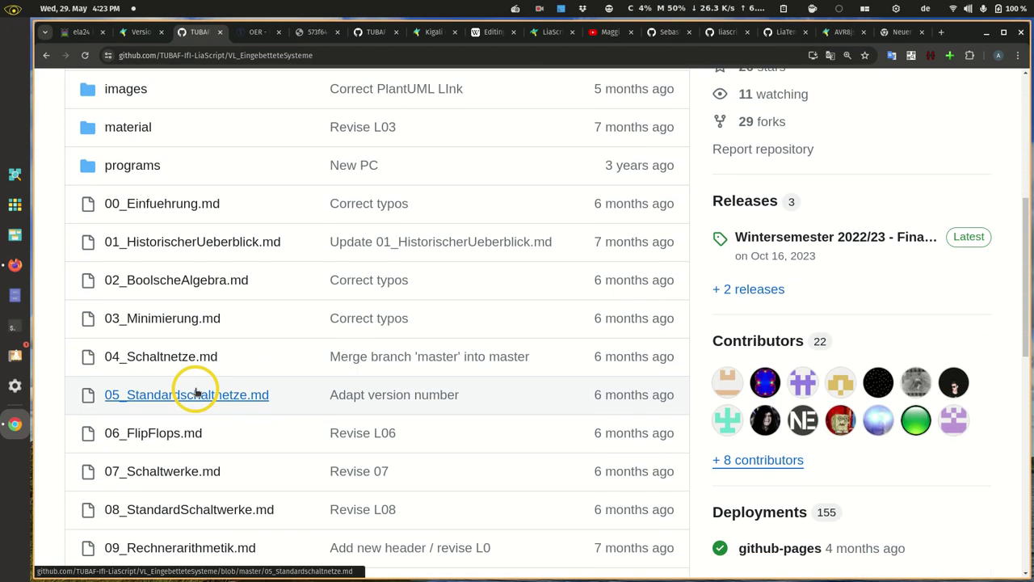
scroll(328, 344, down, 4)
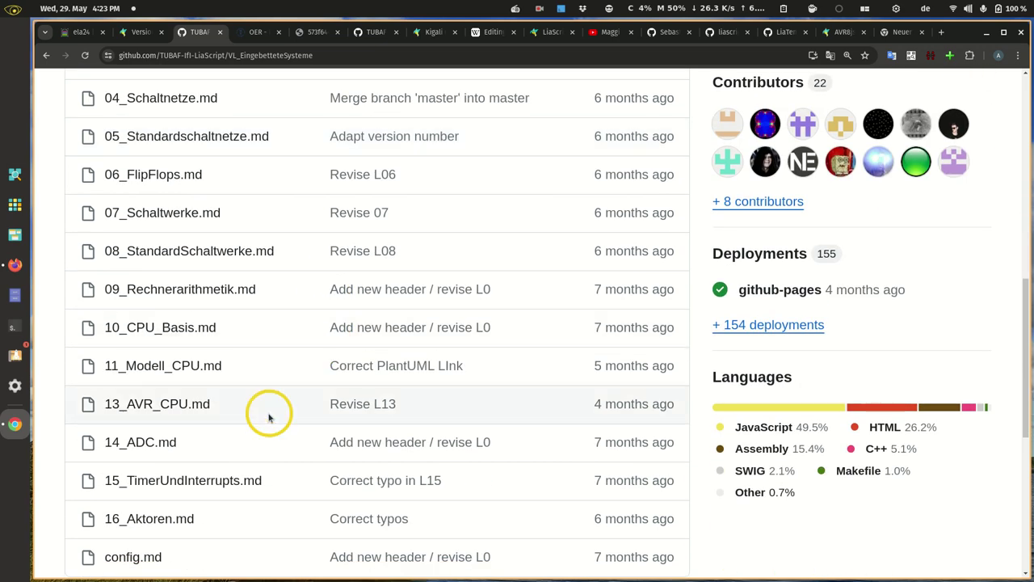
scroll(269, 412, down, 2)
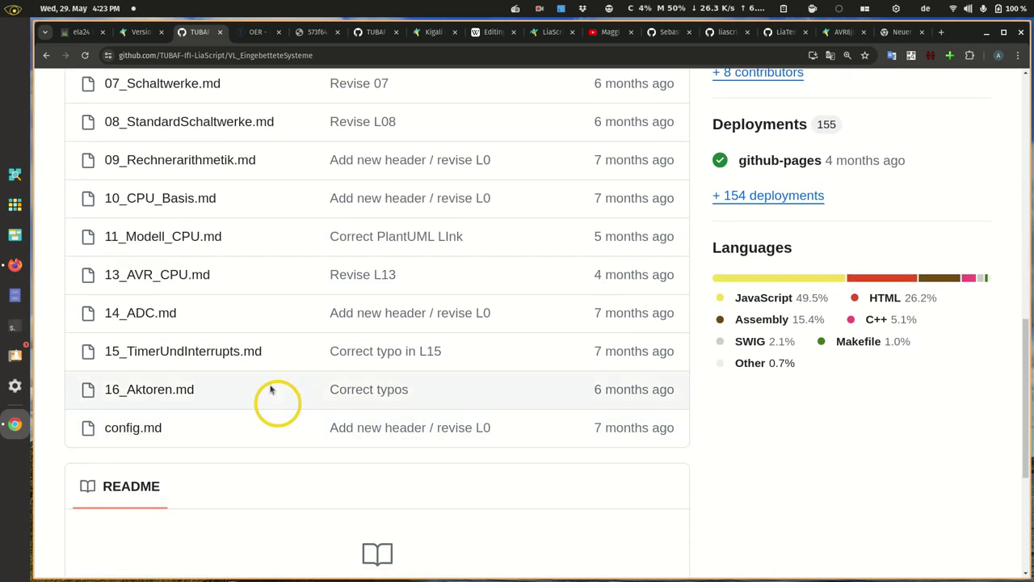
Open 15_TimerUndInterrupts.md, launch it as a LiaScript course and look over its introductory page
click(184, 349)
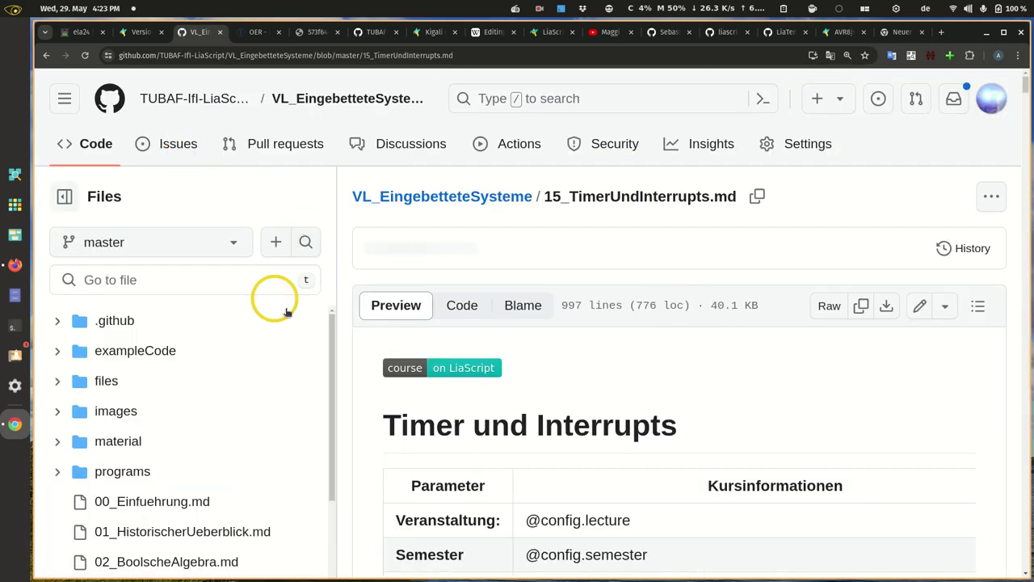
click(537, 365)
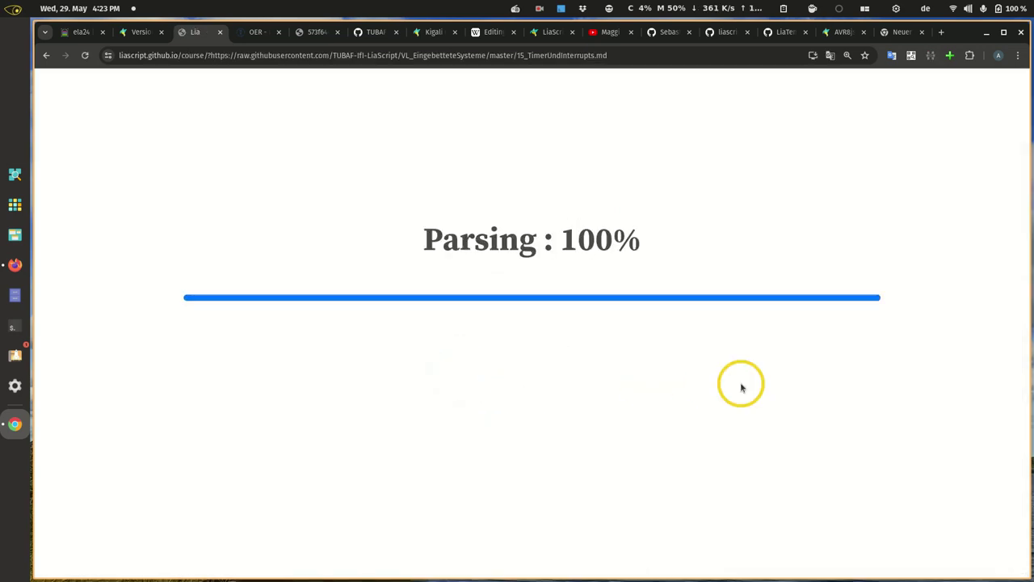
scroll(676, 322, down, 7)
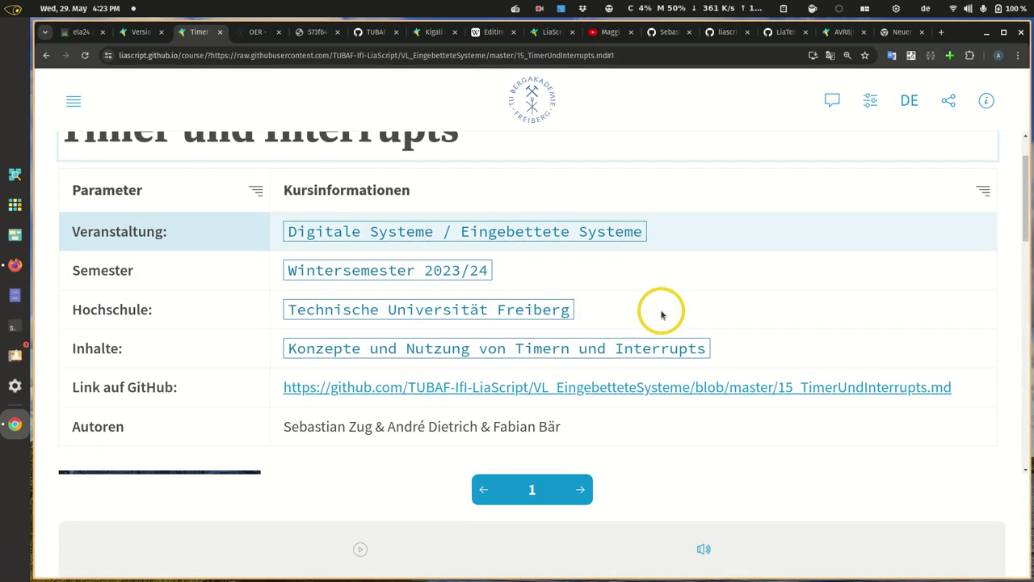
scroll(662, 312, up, 3)
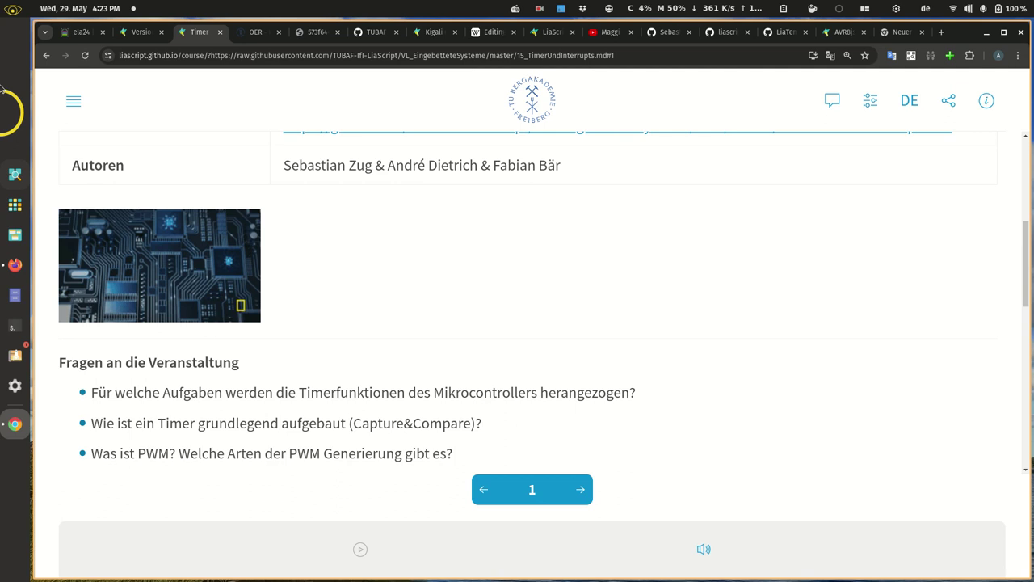
Show the course's table of contents and browse the Timer sections Basisfunktionalität, Umsetzung im AVR and Timer-Funktionalität (Normal-Mode)
click(76, 102)
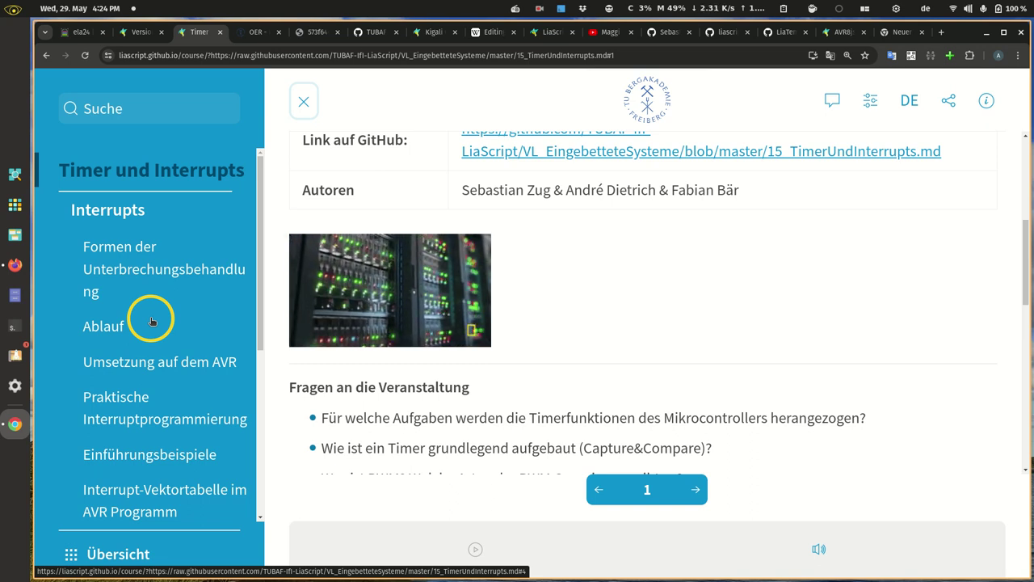
scroll(215, 364, down, 3)
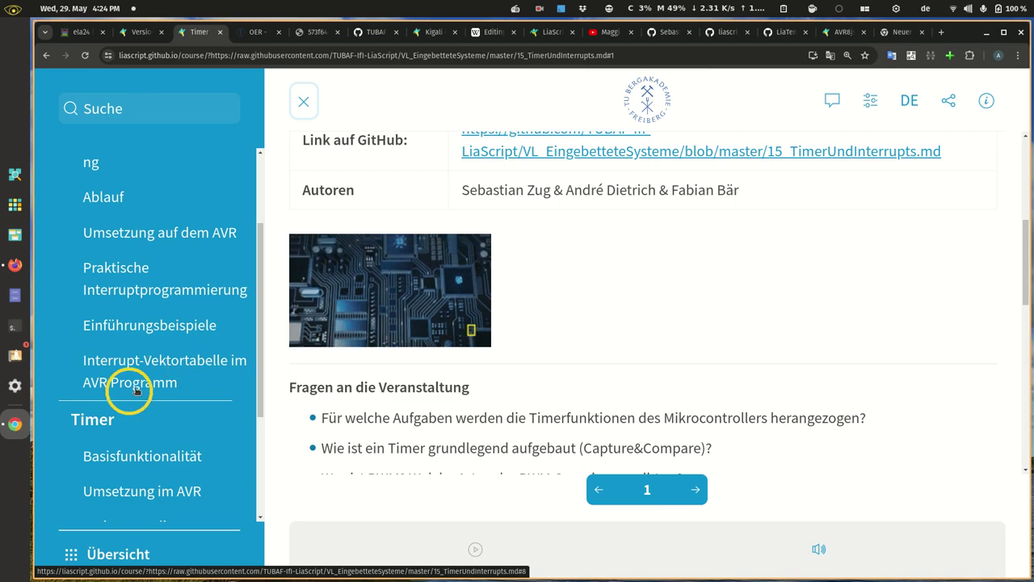
click(129, 456)
scroll(524, 376, down, 10)
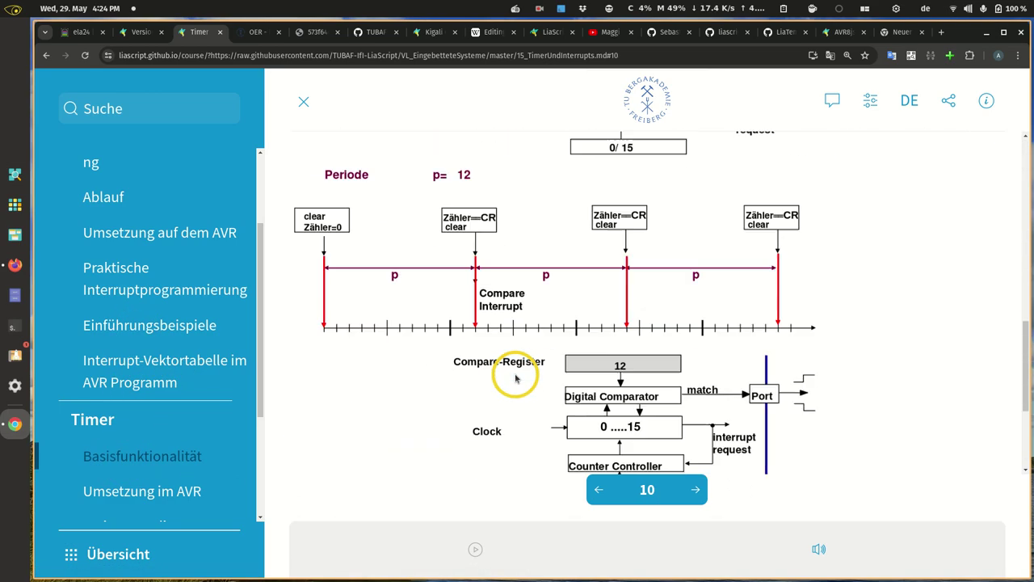
click(159, 490)
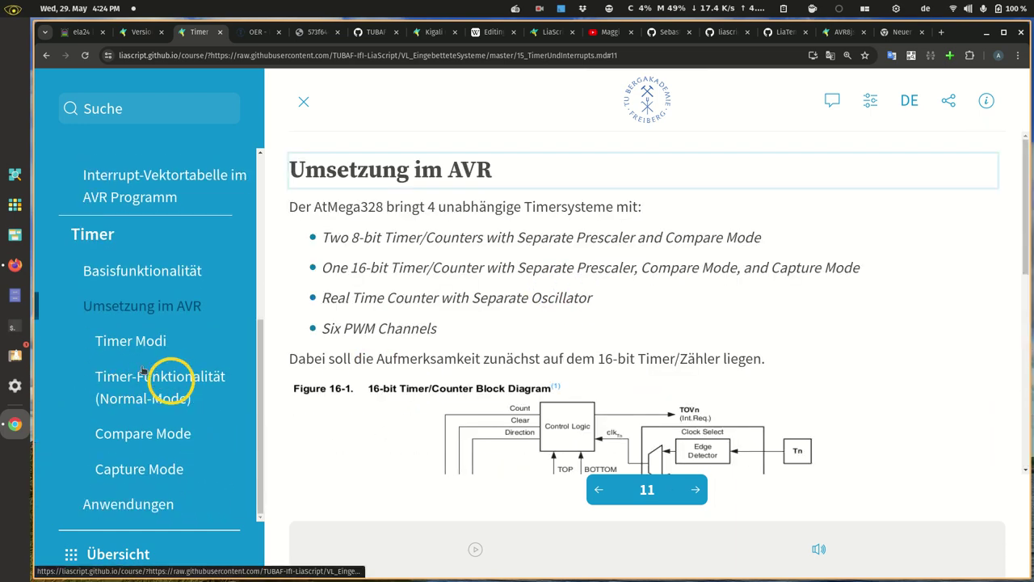
click(176, 382)
Open the Anwendungen section and examine its timer block diagram and the avrlibc.cpp code example
click(130, 501)
scroll(808, 340, down, 8)
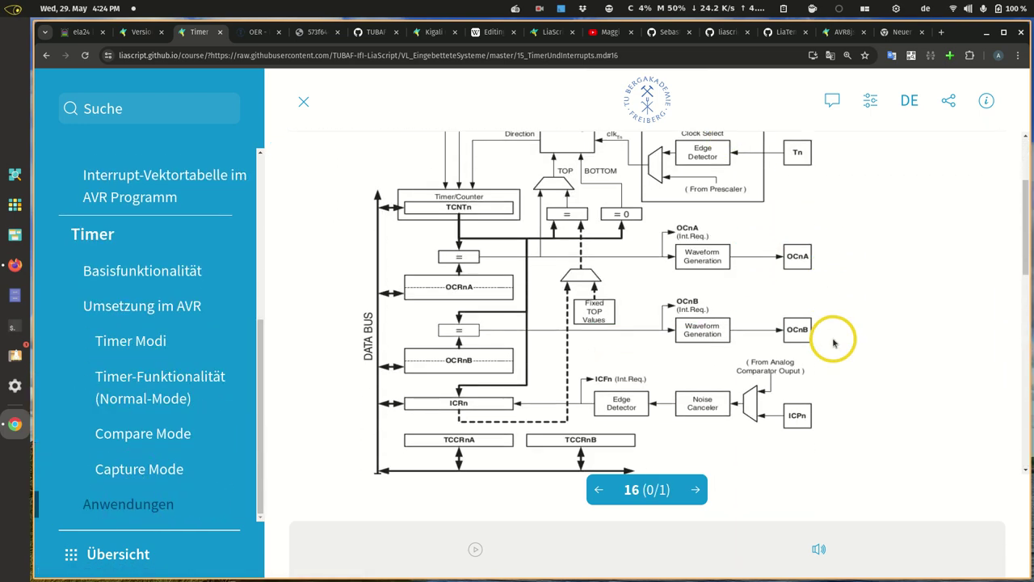
scroll(505, 323, up, 3)
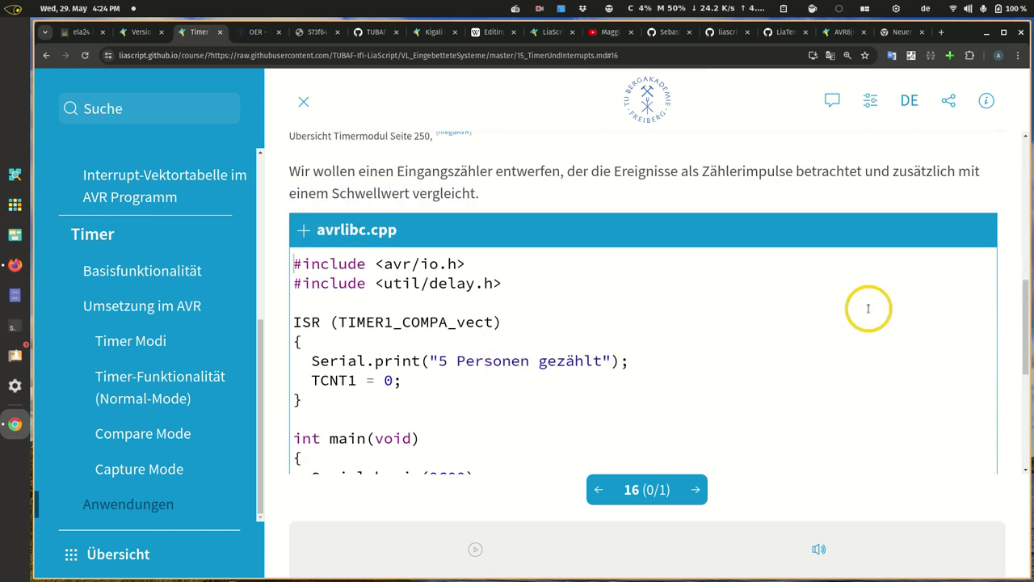
scroll(864, 311, up, 3)
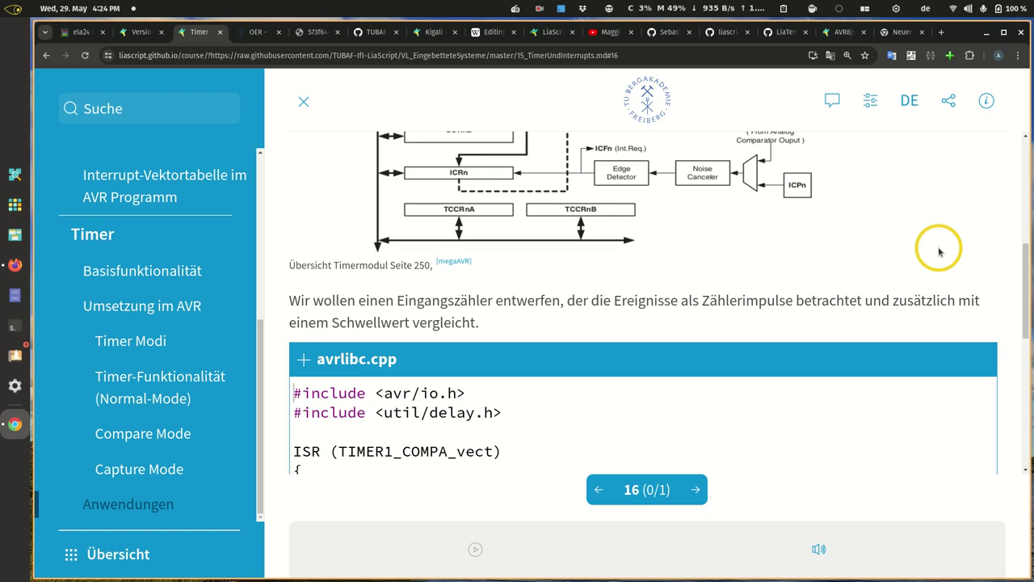
scroll(939, 250, down, 4)
scroll(888, 251, up, 7)
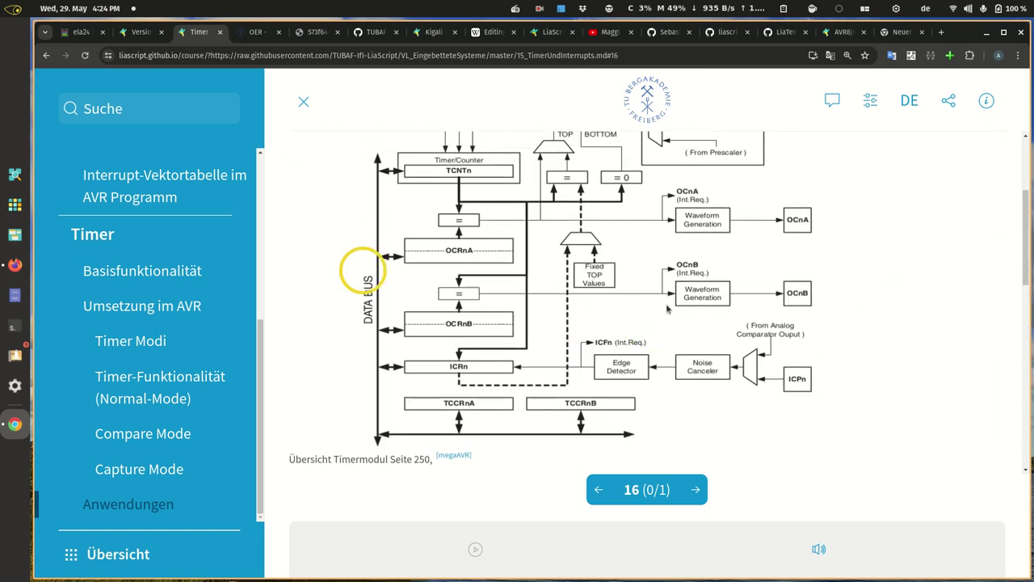
scroll(577, 242, down, 5)
scroll(776, 234, up, 2)
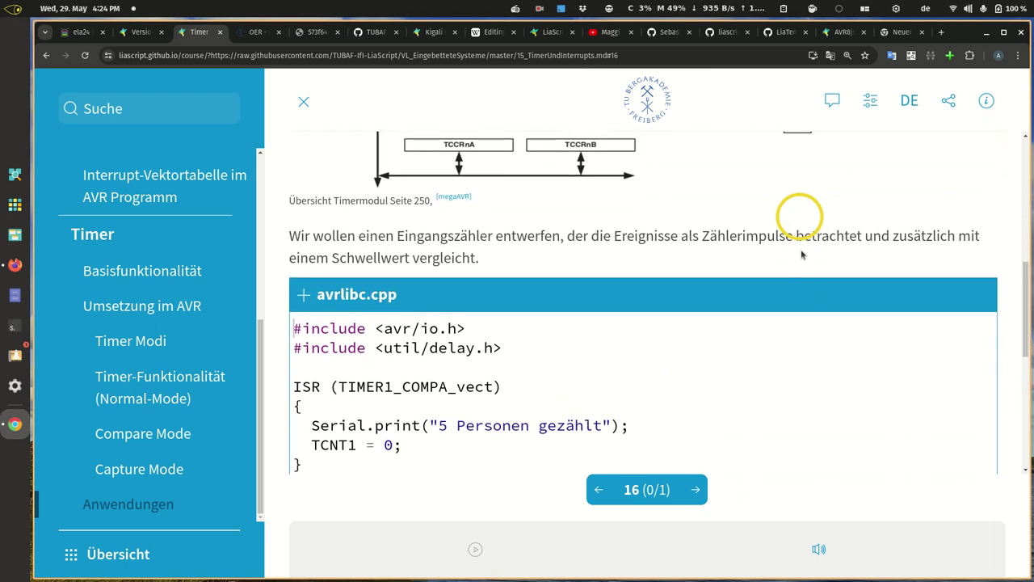
scroll(801, 254, down, 7)
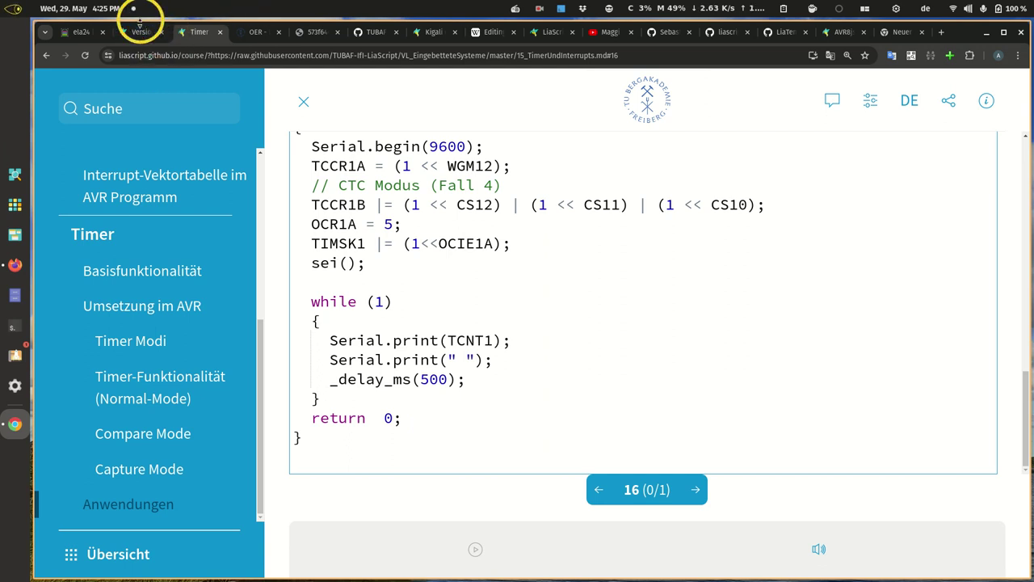
Return to the ela24 pad, follow its project link to the eLearningAfrica-Kigali-2024 repository and open 5-Web3.md
click(142, 37)
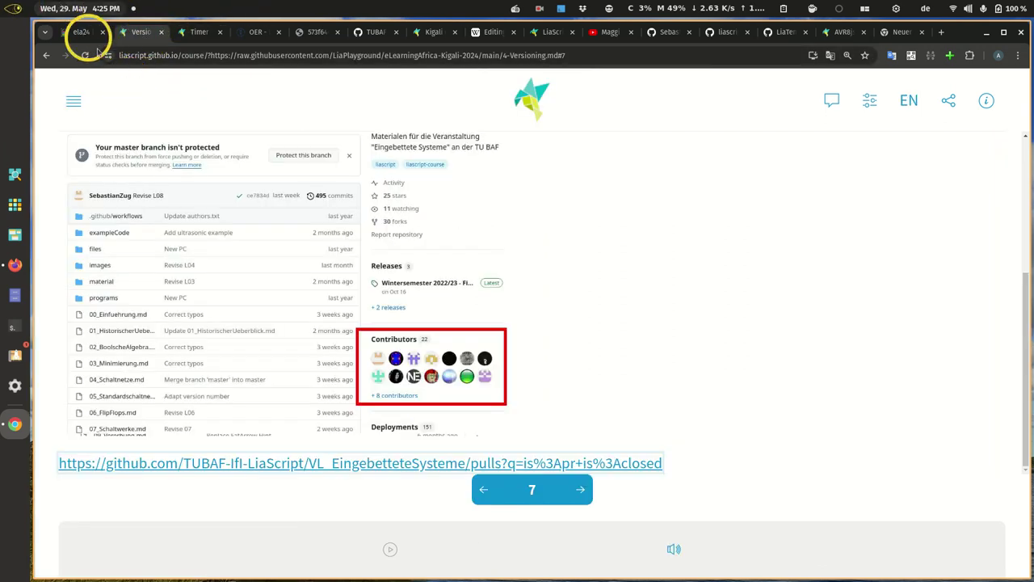
click(74, 32)
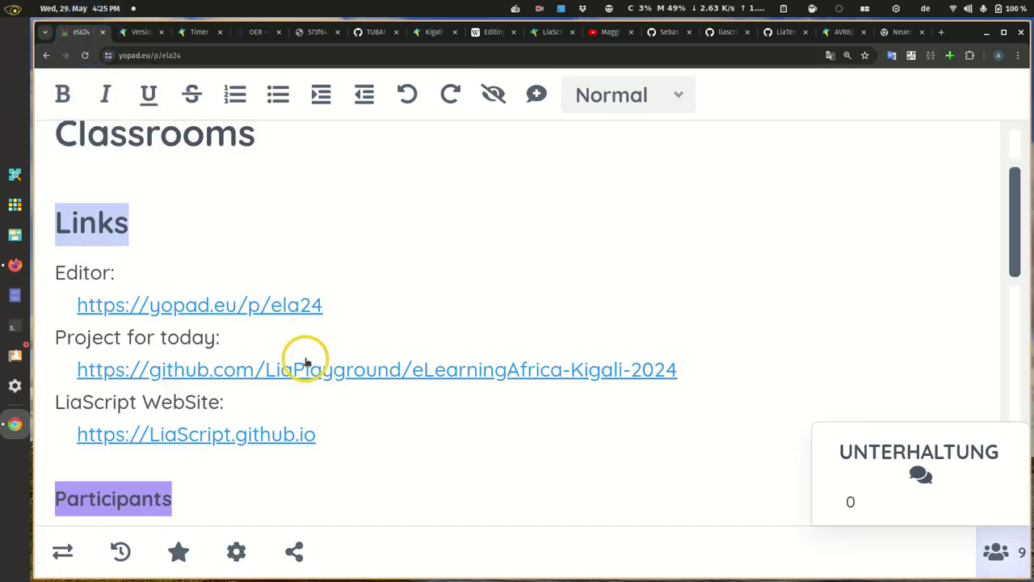
click(339, 368)
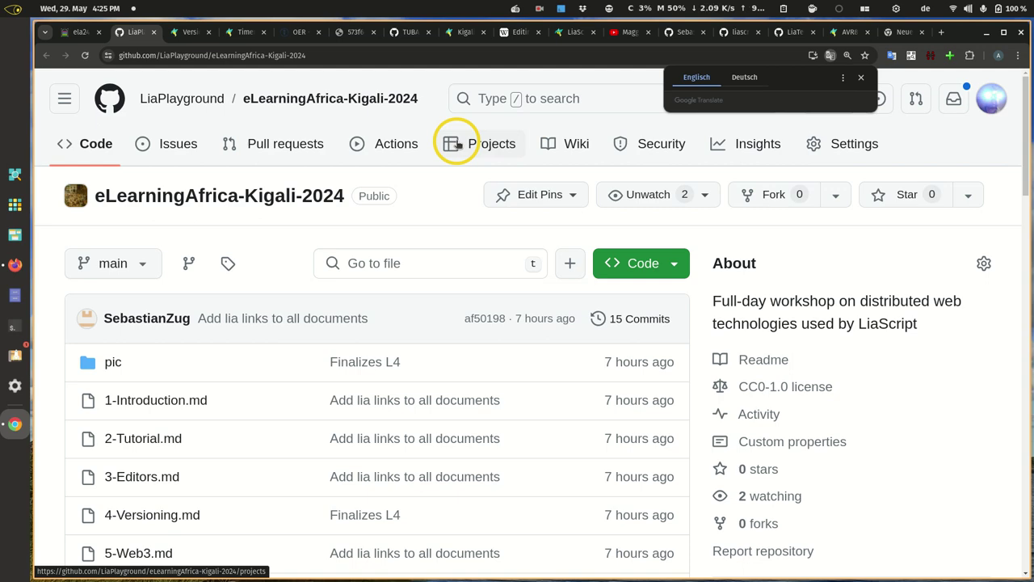
scroll(343, 432, down, 1)
scroll(344, 432, down, 1)
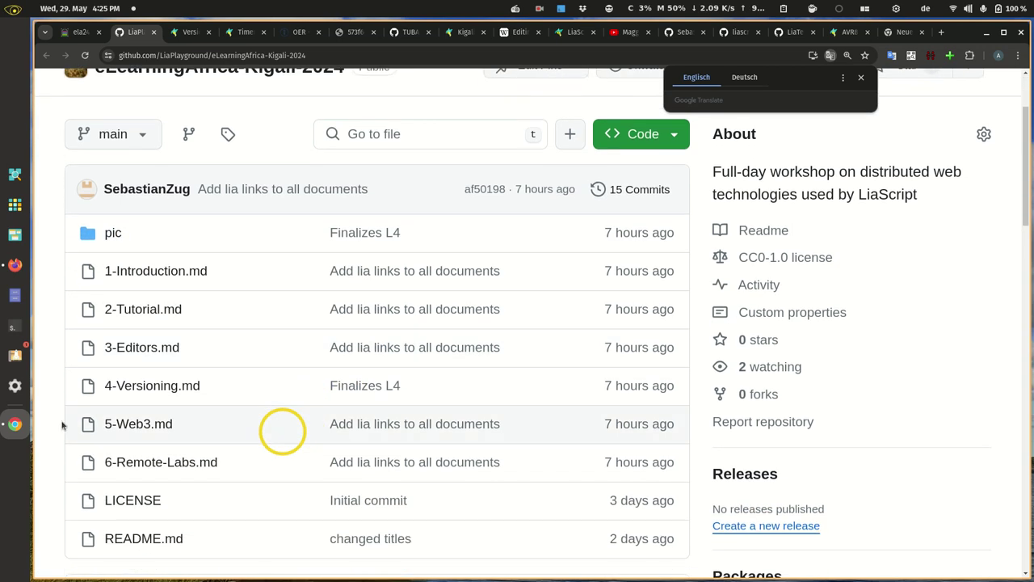
click(155, 425)
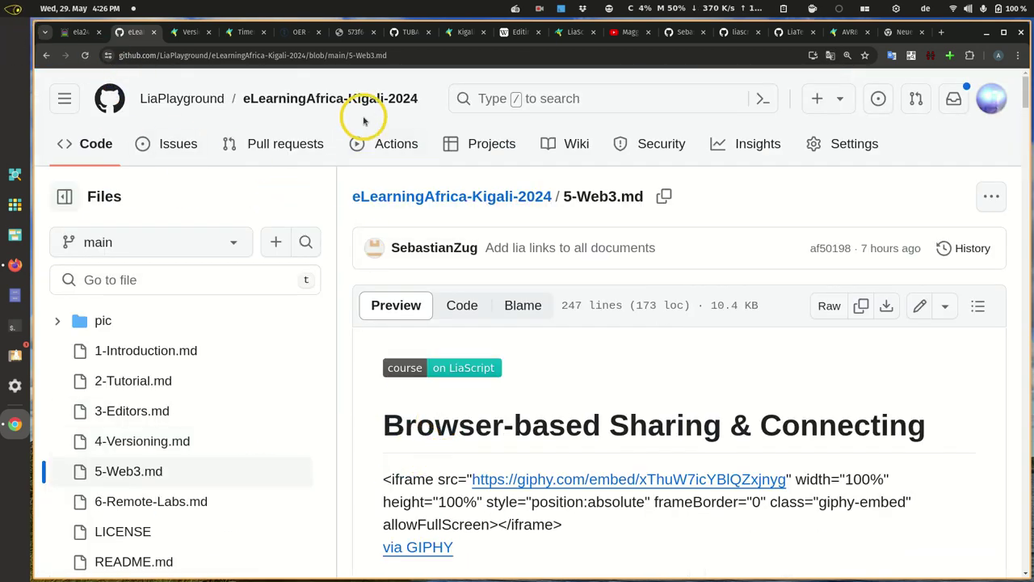
click(830, 305)
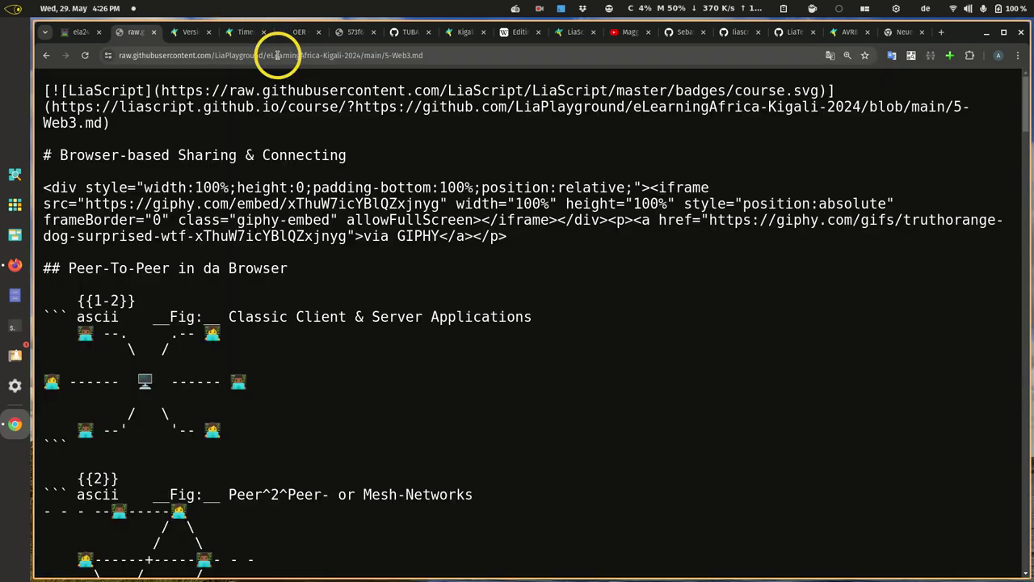
click(277, 55)
click(50, 57)
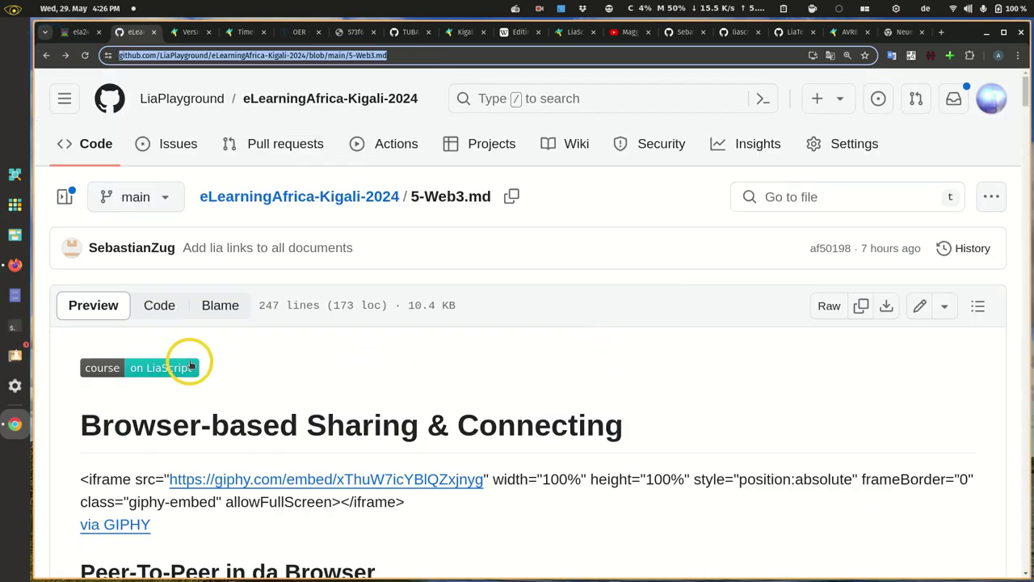
Launch the 5-Web3.md document as a rendered LiaScript course
click(172, 367)
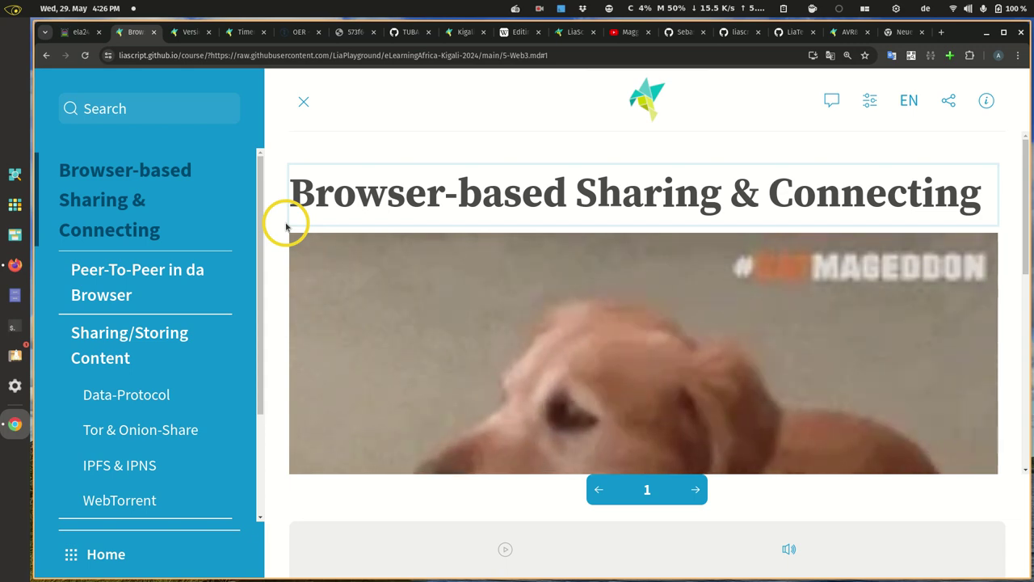
Show the Peer-To-Peer in da Browser section, revealing the client-server diagram followed by the mesh network diagram
scroll(287, 234, down, 5)
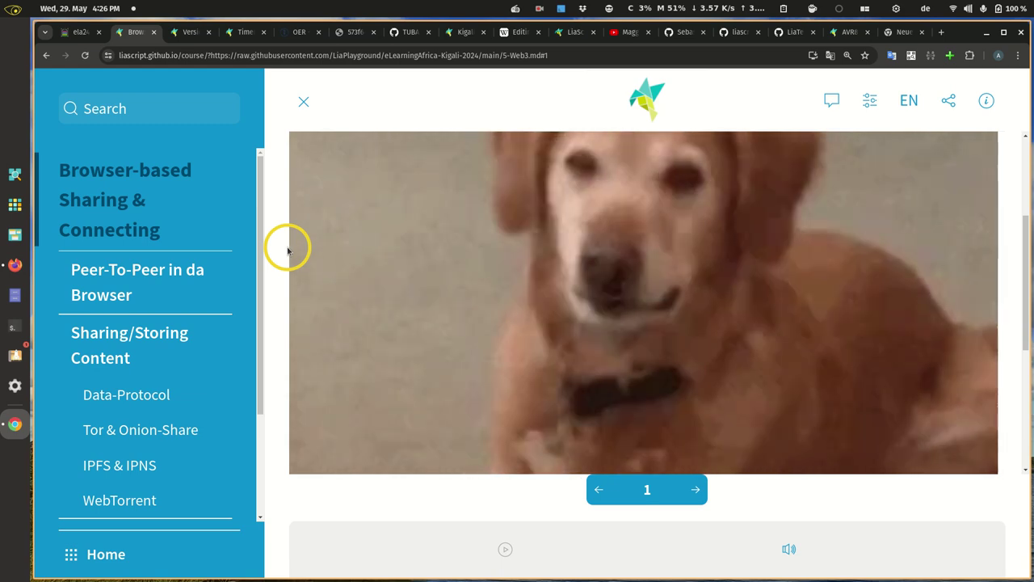
click(104, 278)
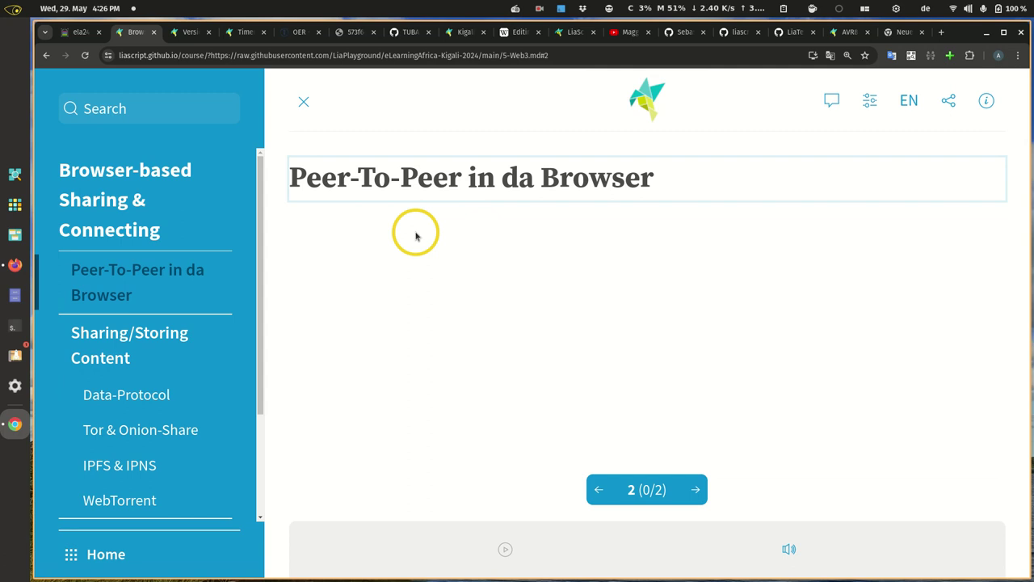
key(Right)
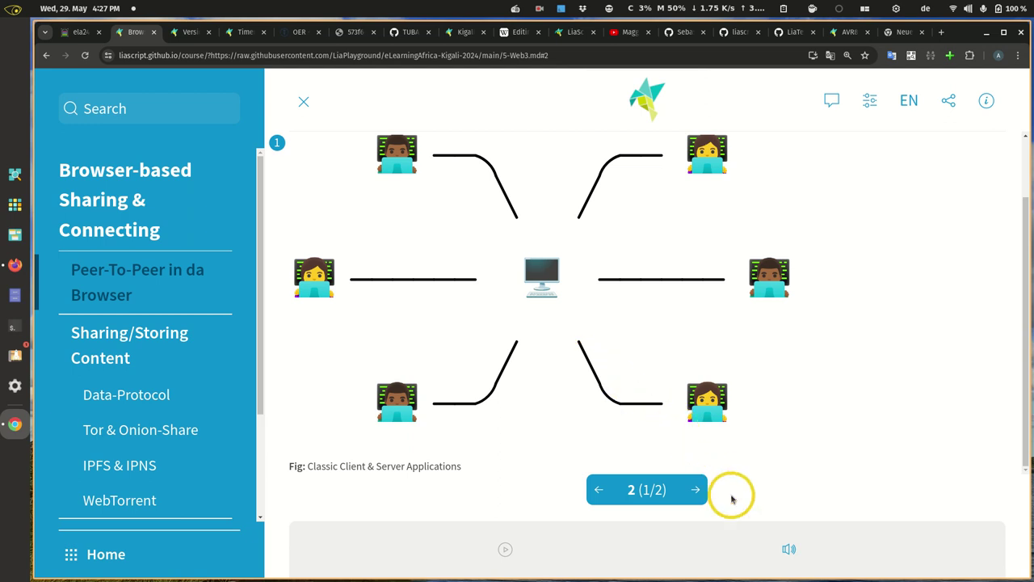
click(695, 492)
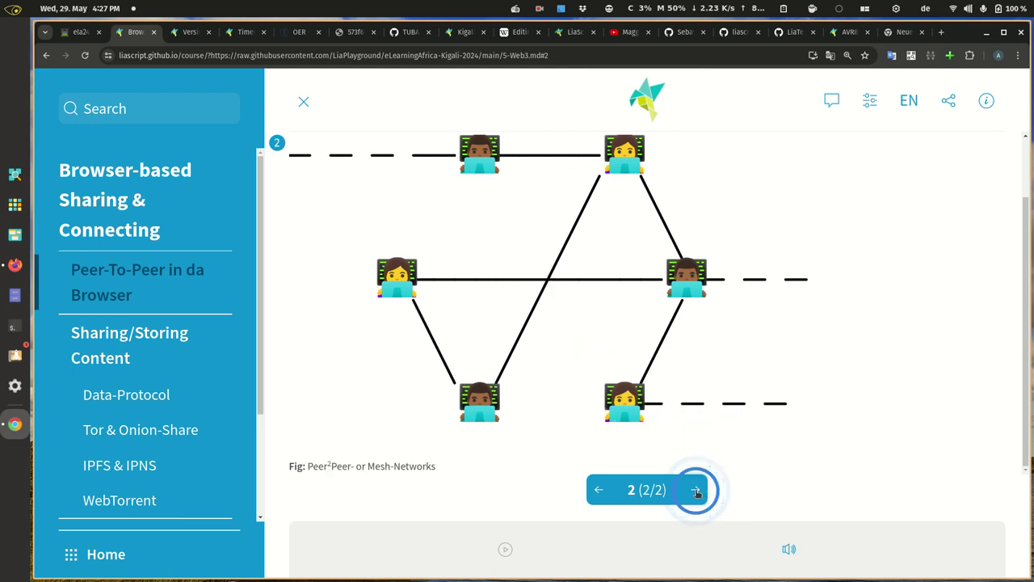
scroll(531, 259, up, 2)
scroll(531, 265, down, 1)
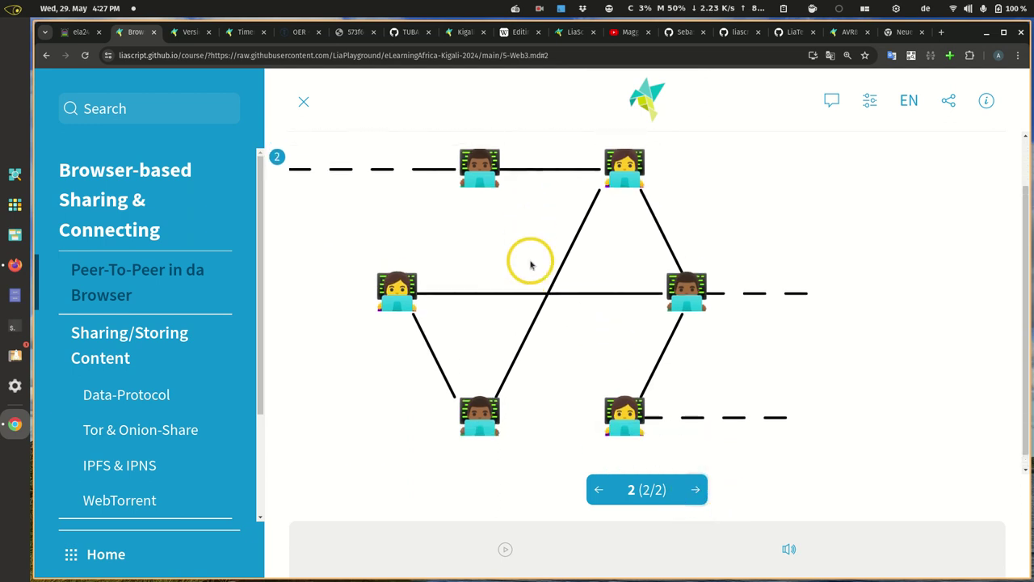
scroll(529, 261, up, 1)
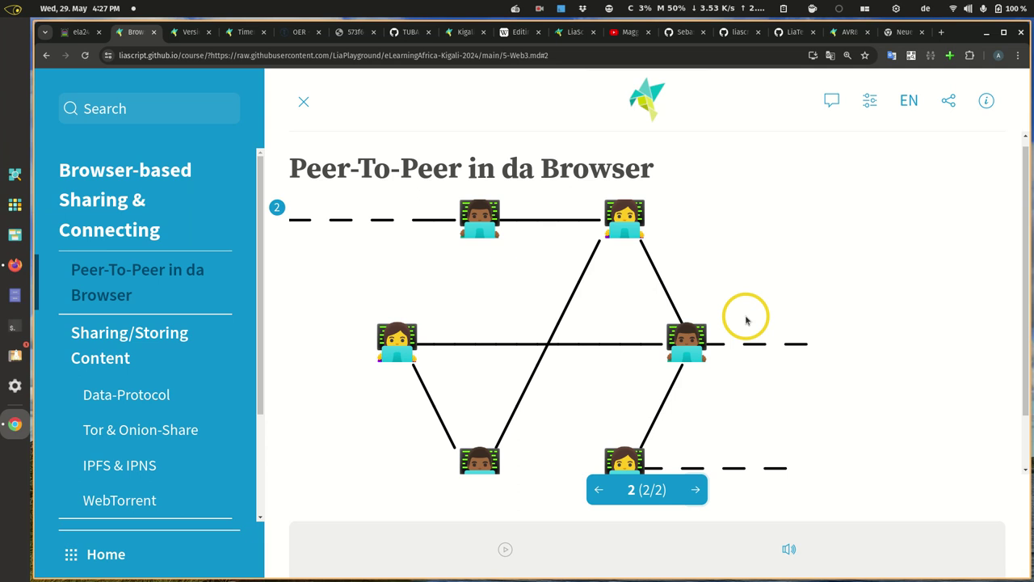
Show the Sharing/Storing Content section with its document-saving picture and continue to the Data-Protocol section
click(695, 492)
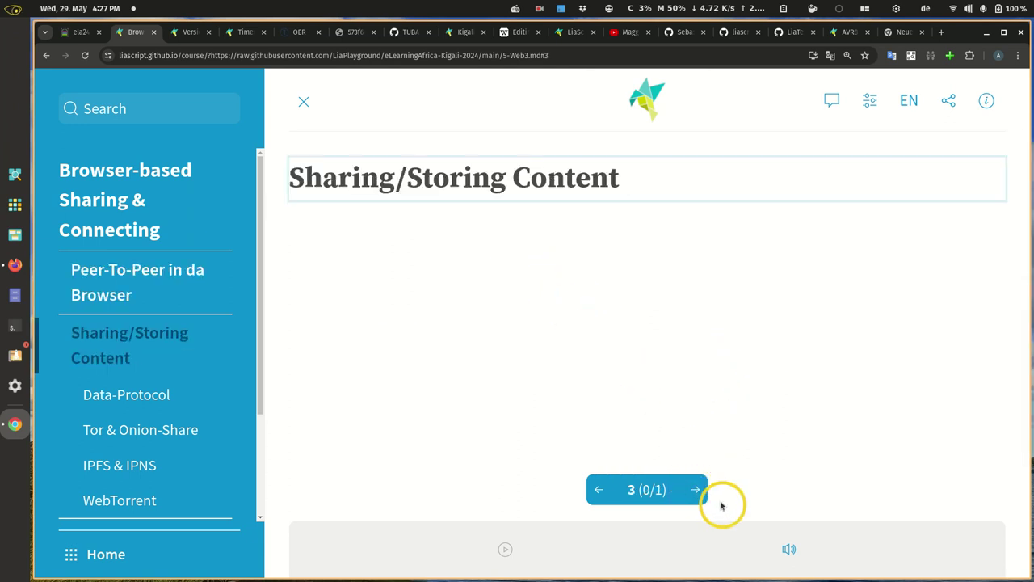
click(696, 489)
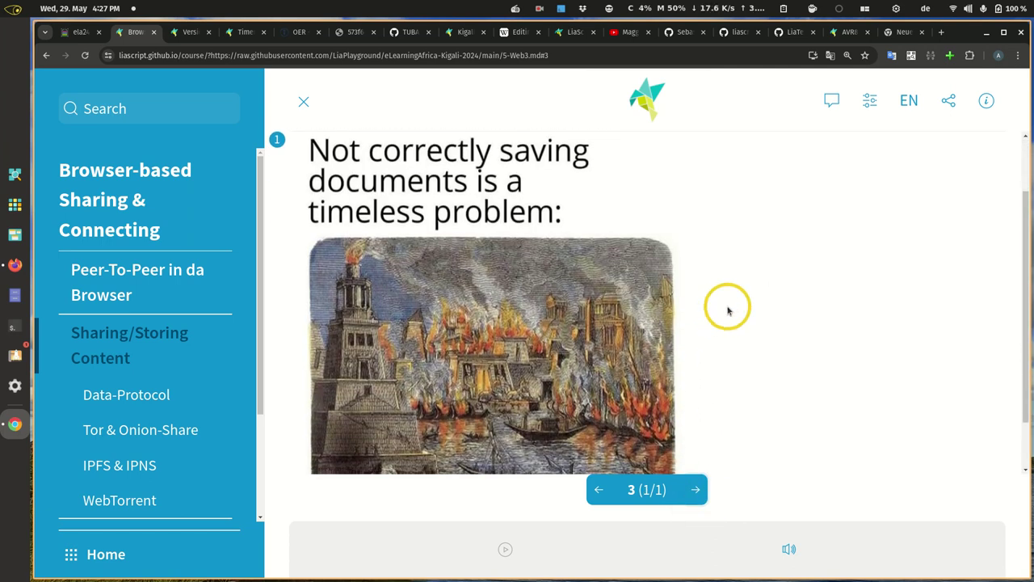
scroll(687, 298, up, 2)
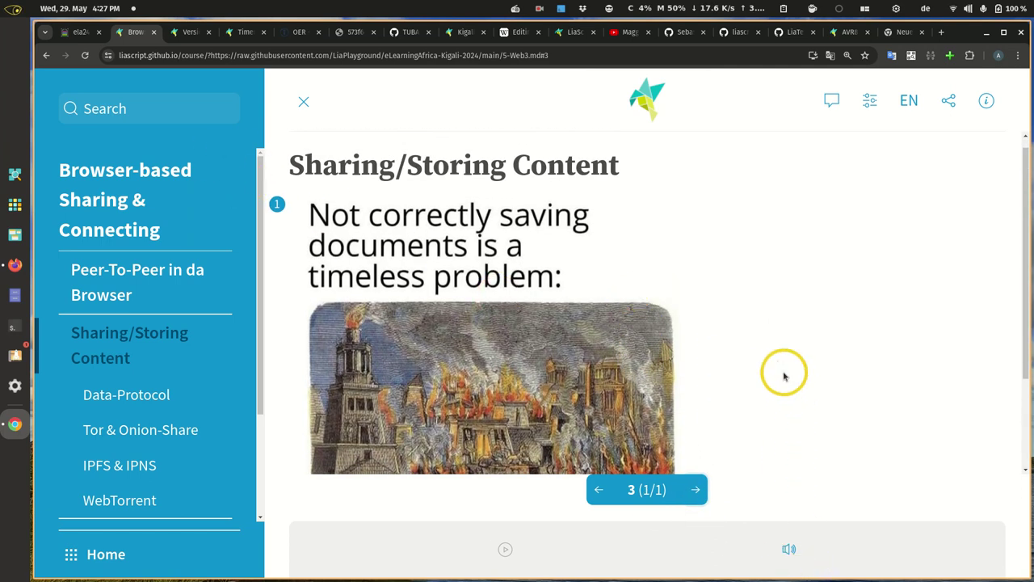
scroll(783, 375, down, 2)
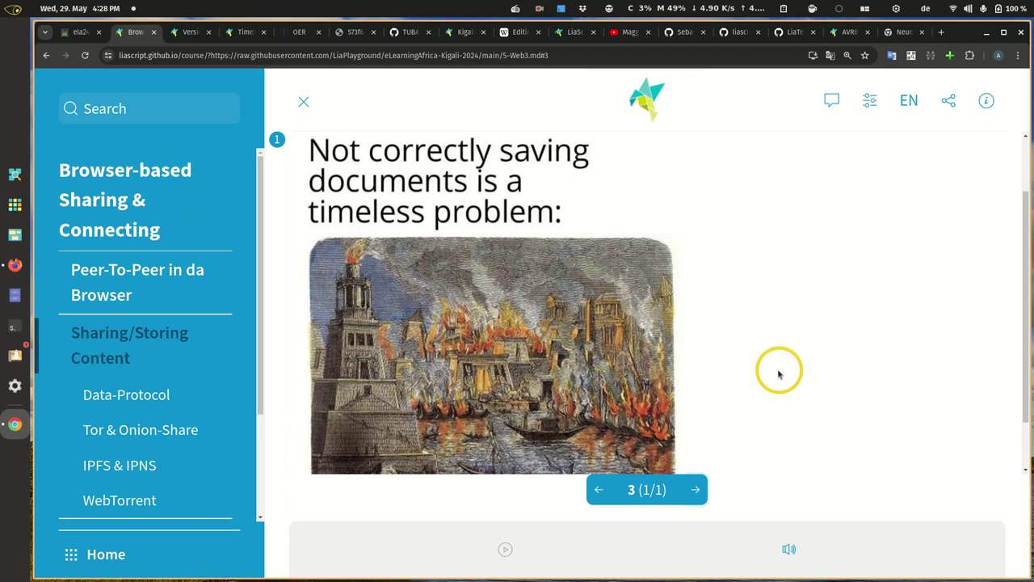
click(694, 490)
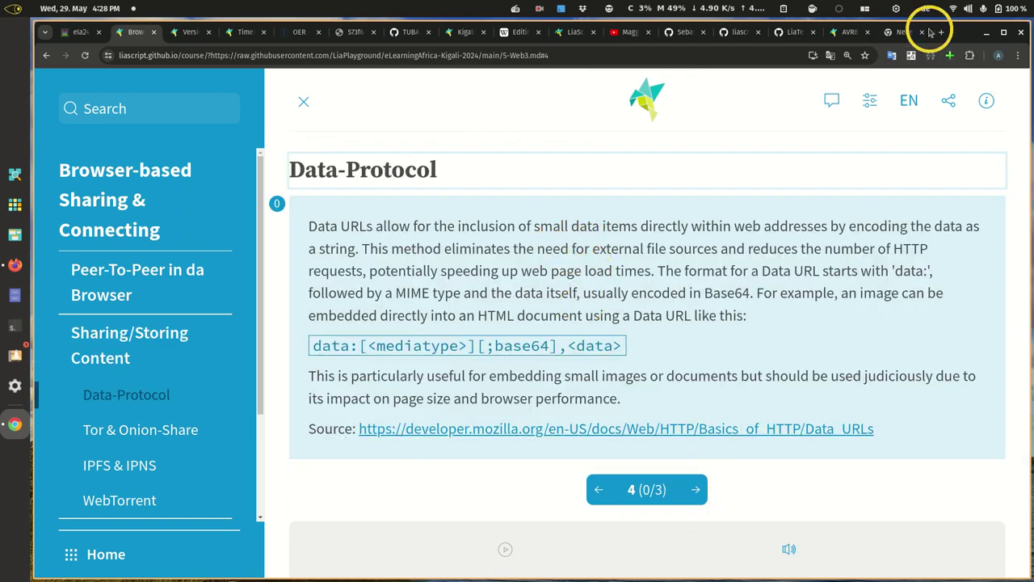
Open liascript.github.io/LiveEditor/ in the empty browser tab and create a new note
click(898, 33)
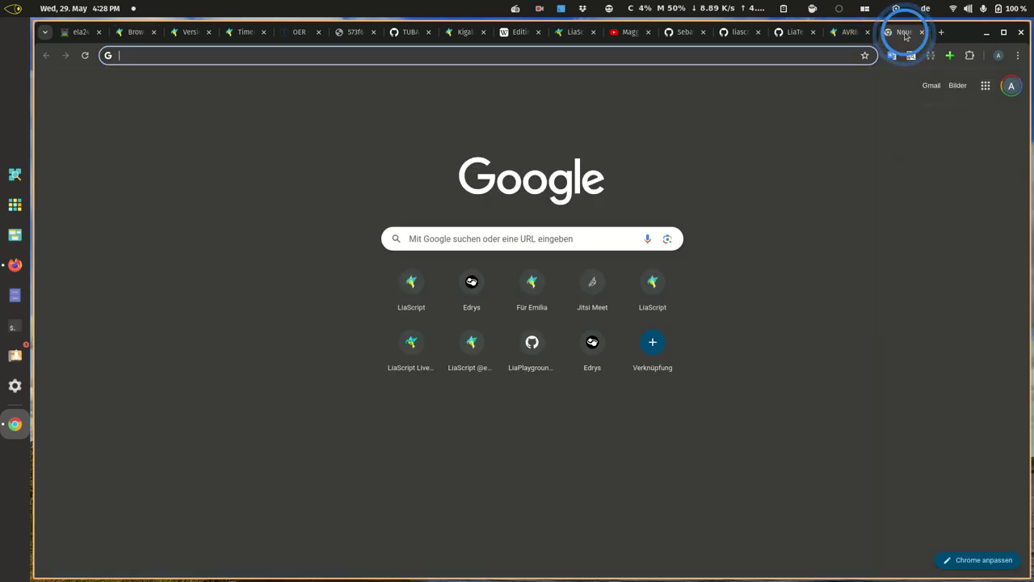
click(524, 53)
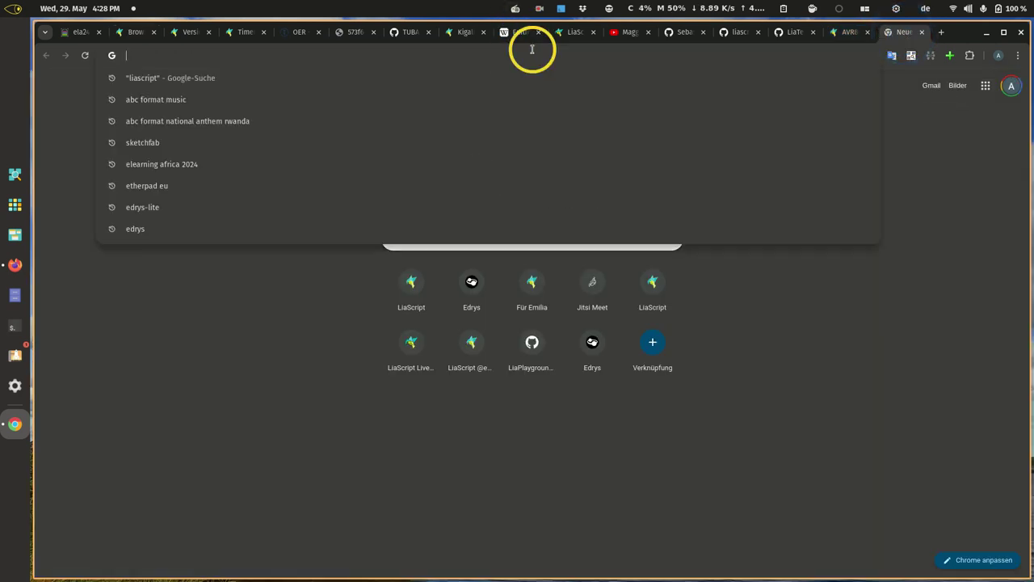
text(liascript.github.io)
key(Right)
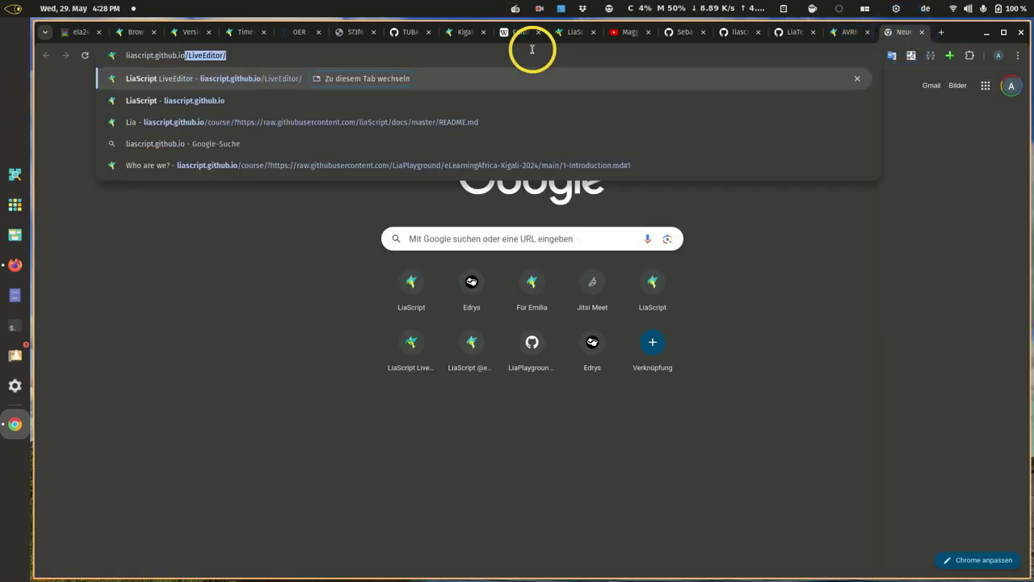
key(Right)
key(Return)
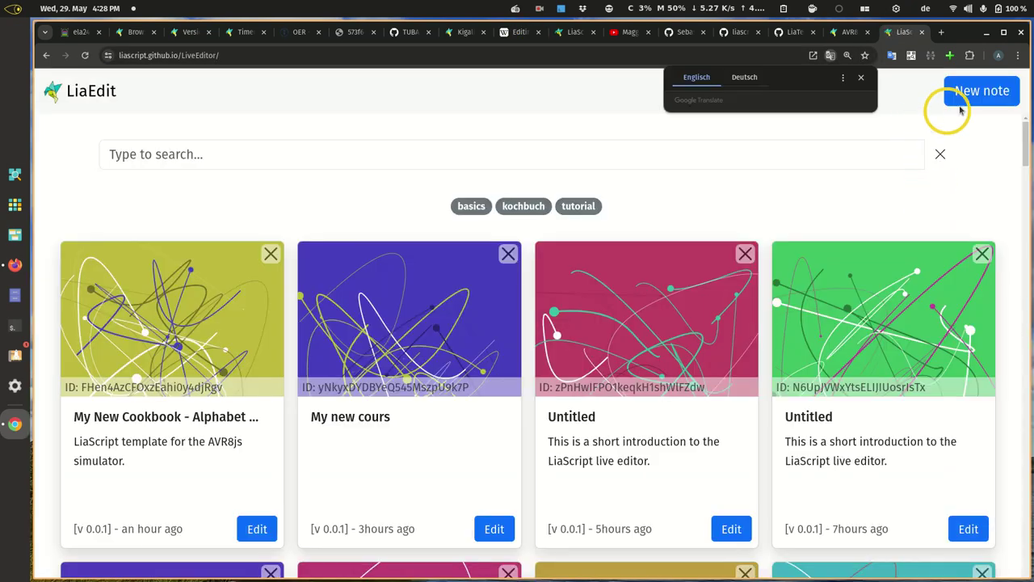
click(982, 90)
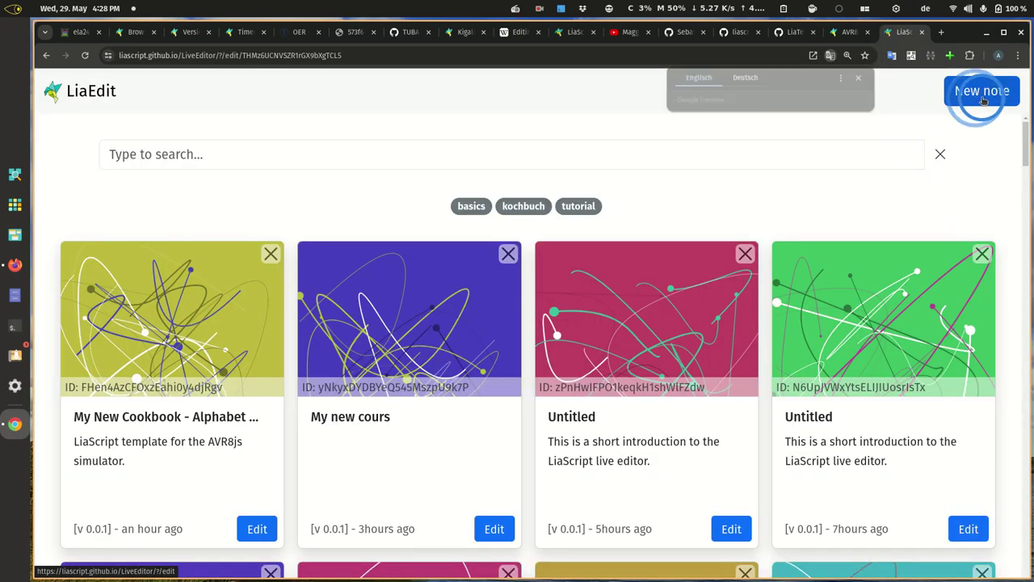
Write the main heading "# This is my lerning nugget" in the new note, followed by a blank line
click(344, 250)
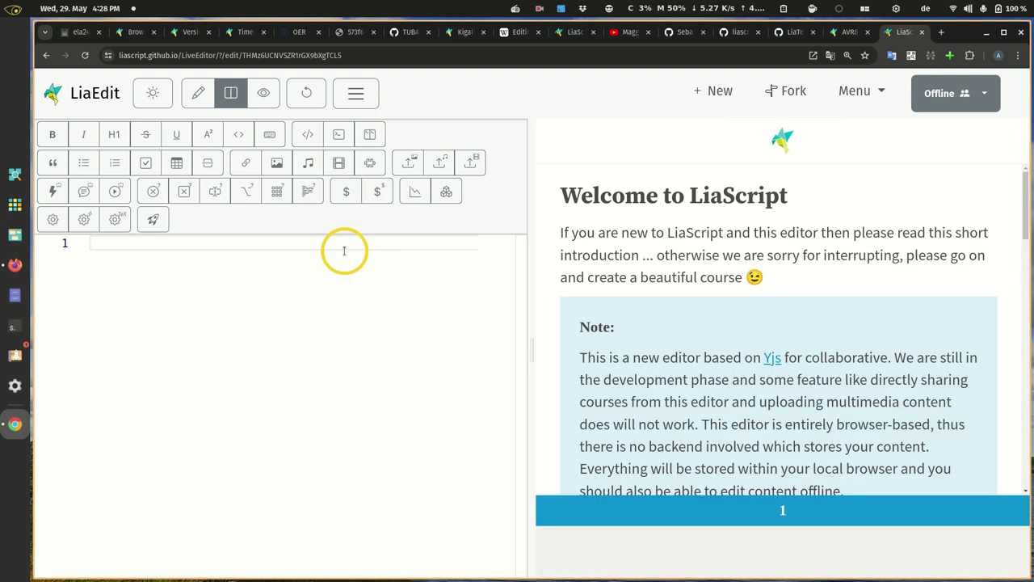
text(# This is miy)
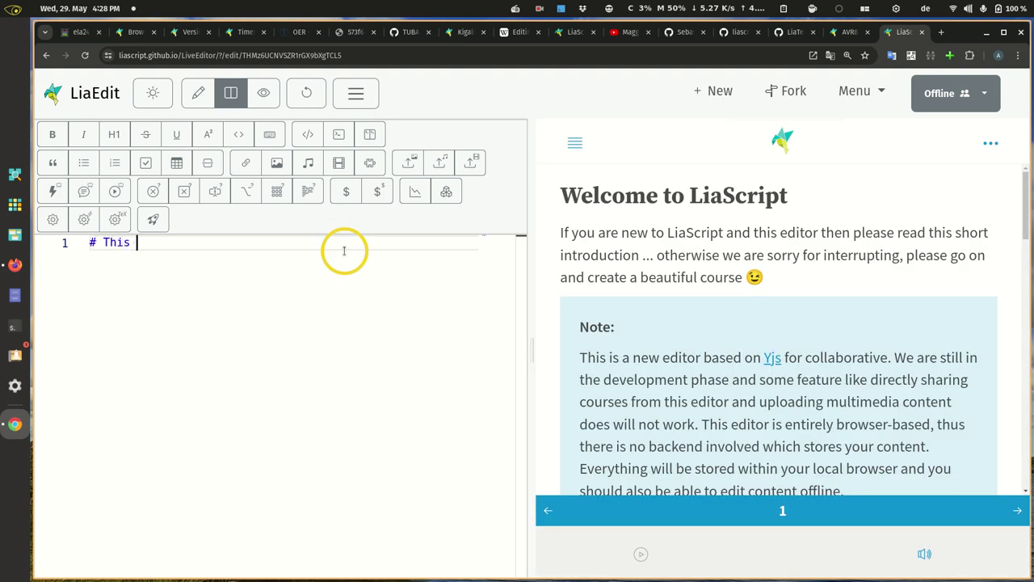
key(BackSpace)
key(BackSpace)
text(y lerning )
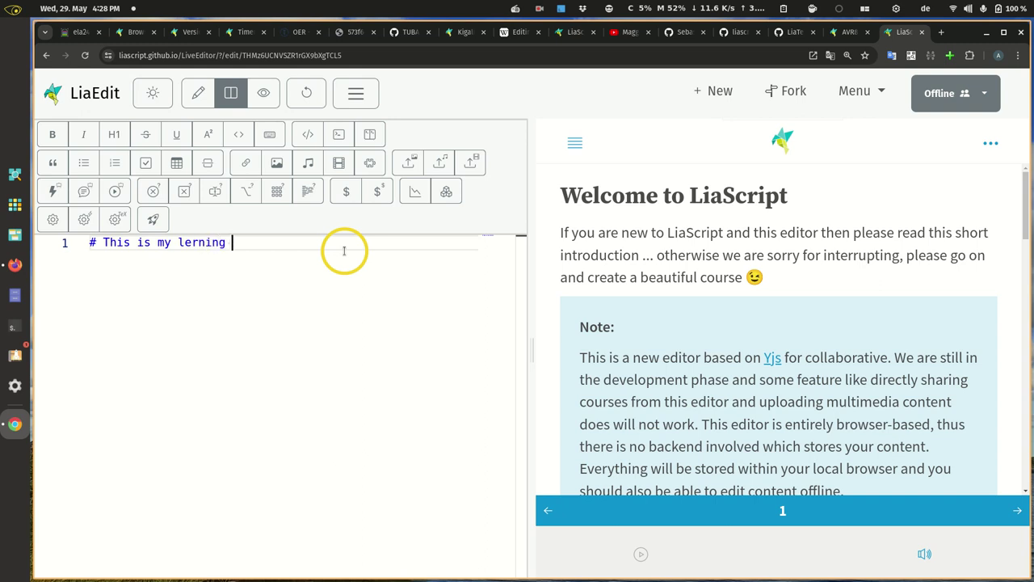
text(nugget)
key(Return)
key(Return)
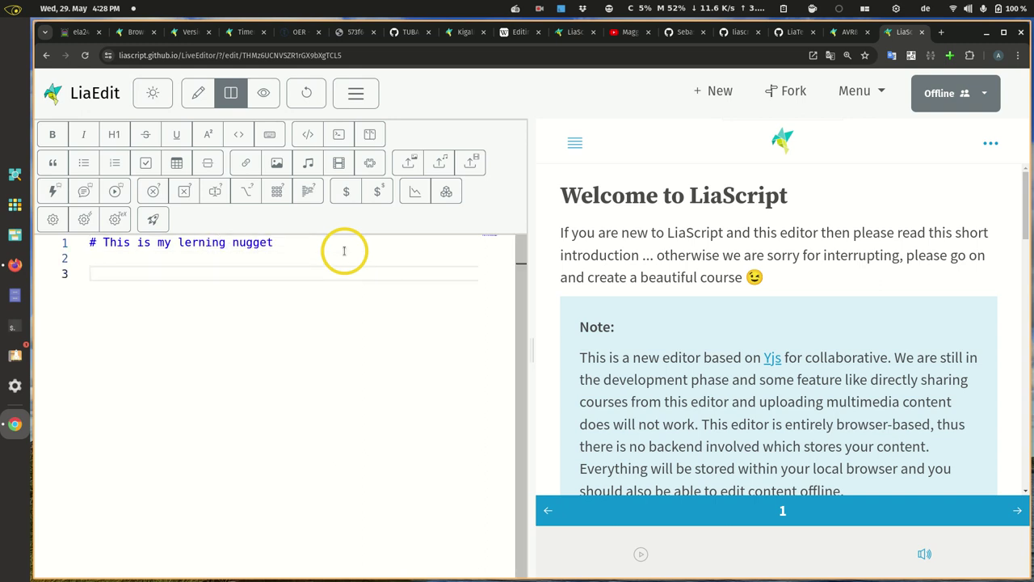
Add a bulleted list below the heading with the items one, two and three
click(94, 170)
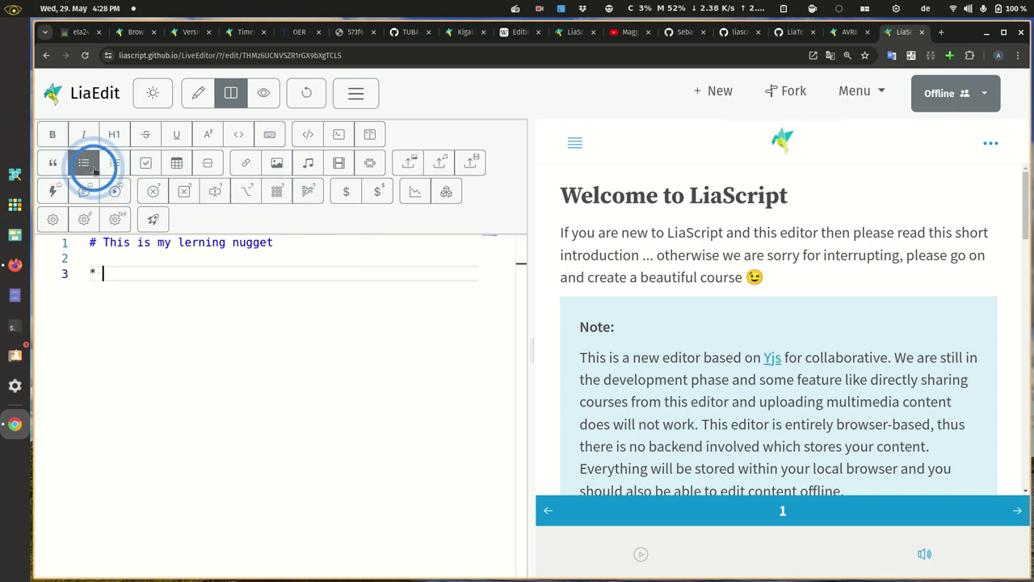
text(on)
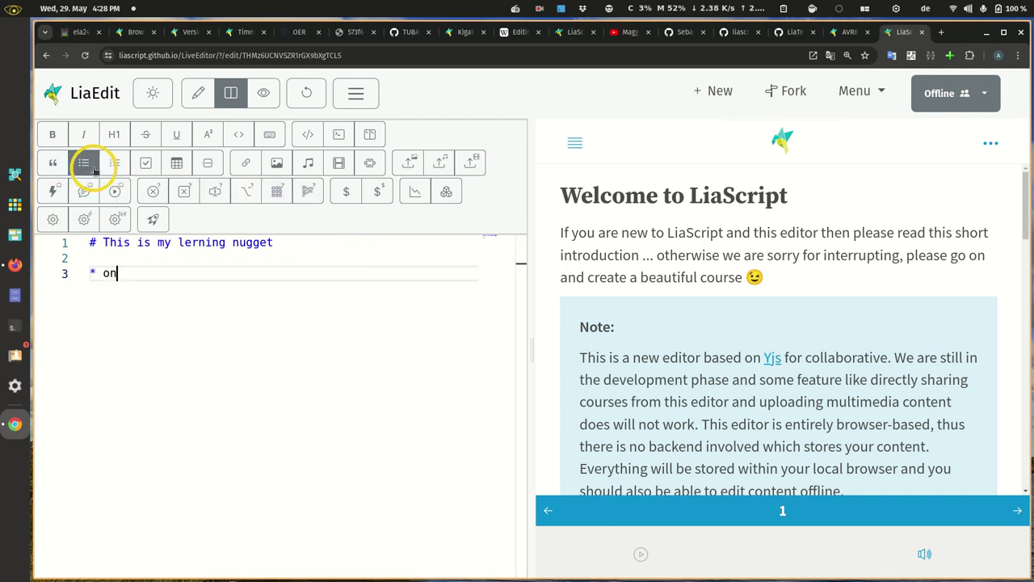
text(e)
key(Return)
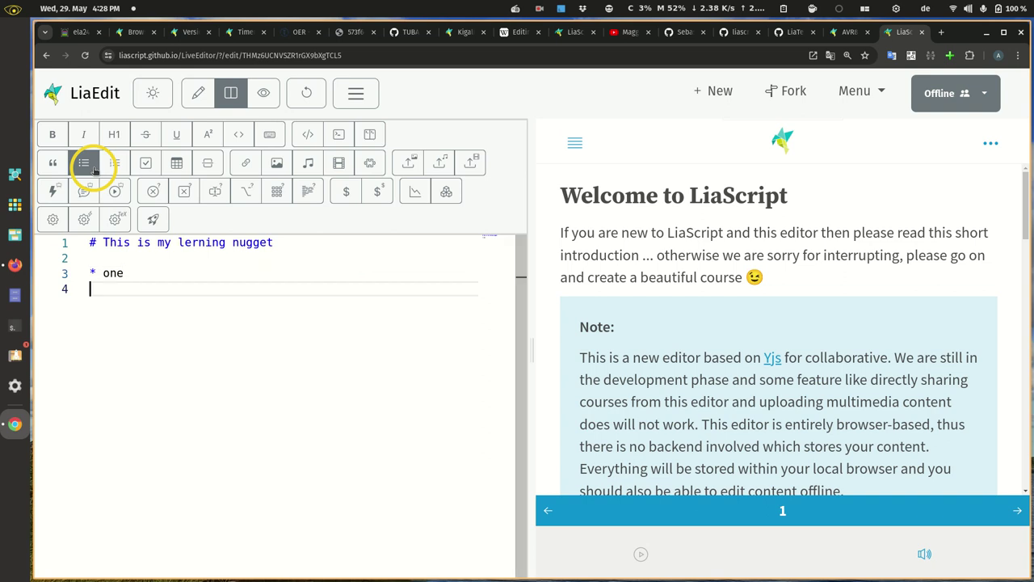
text(* tow)
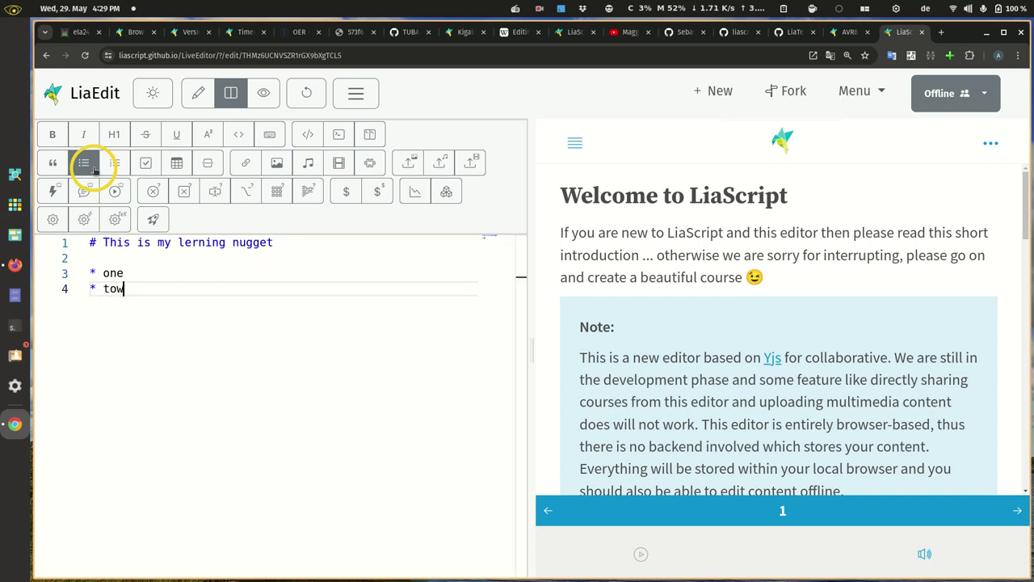
key(BackSpace)
key(BackSpace)
text(wo)
key(Return)
text(t)
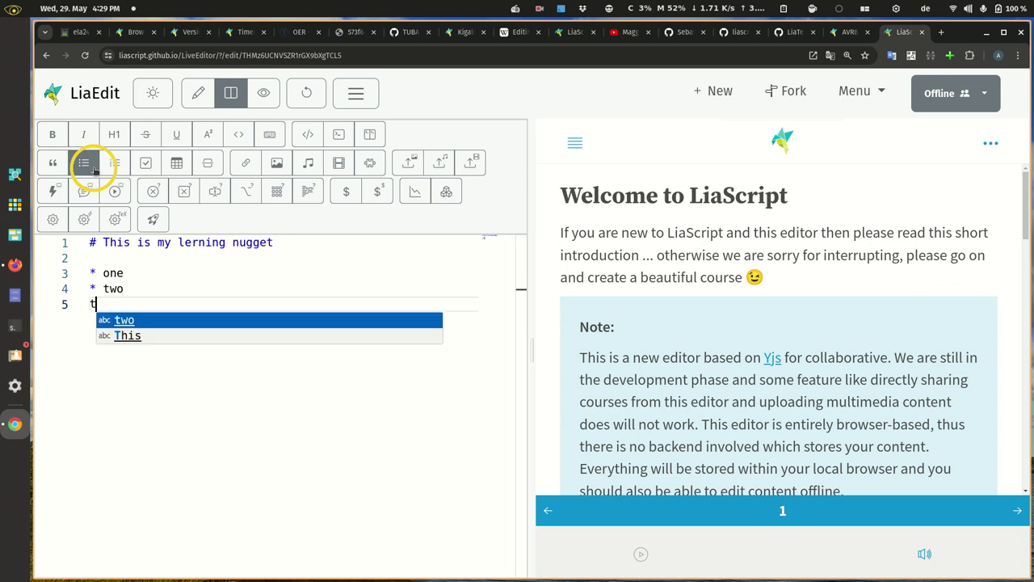
key(BackSpace)
text(* )
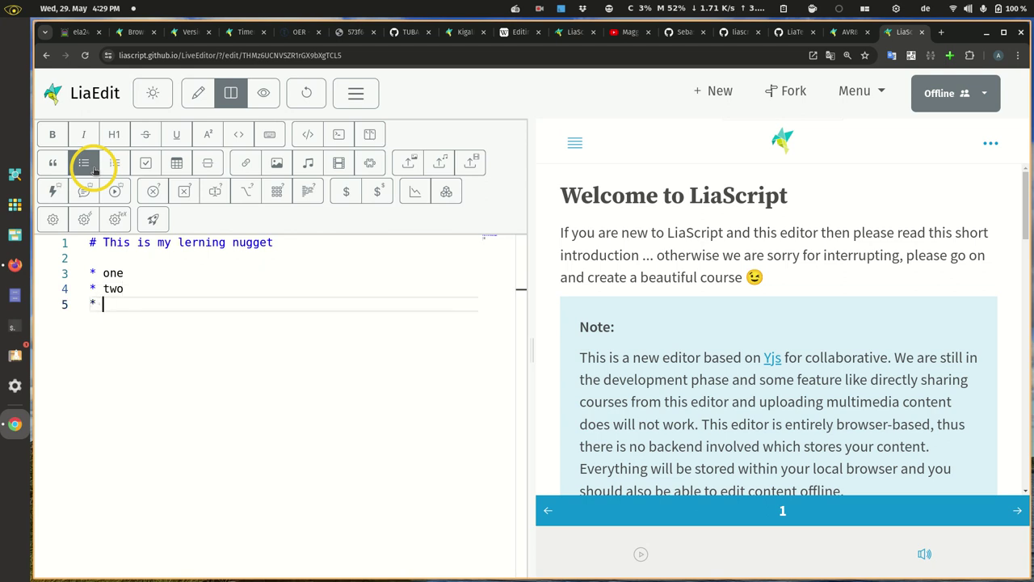
text(three)
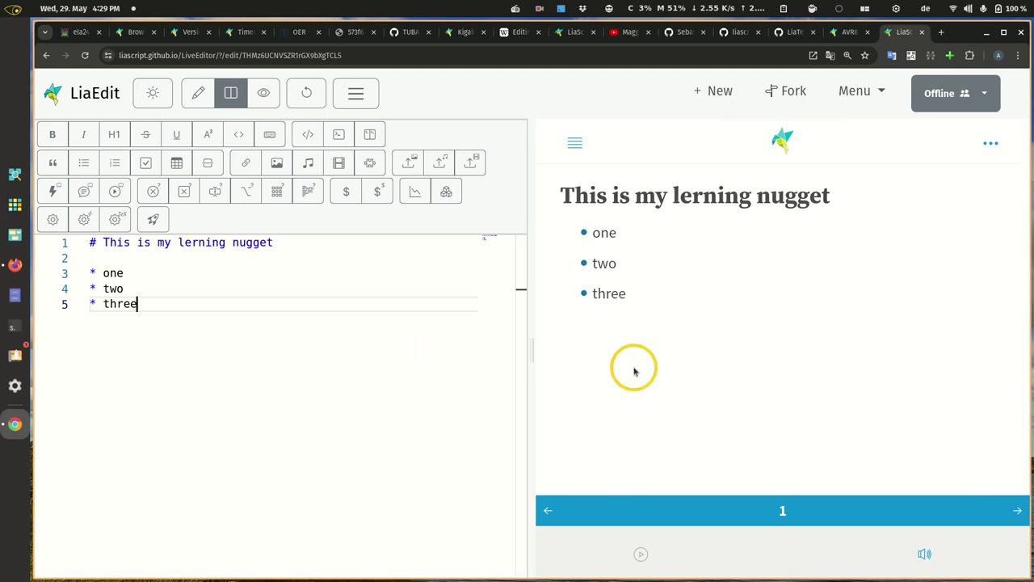
Share the course via data-URI, opening the gzip-encoded link in a new tab and highlighting the base64 part of its address
click(879, 95)
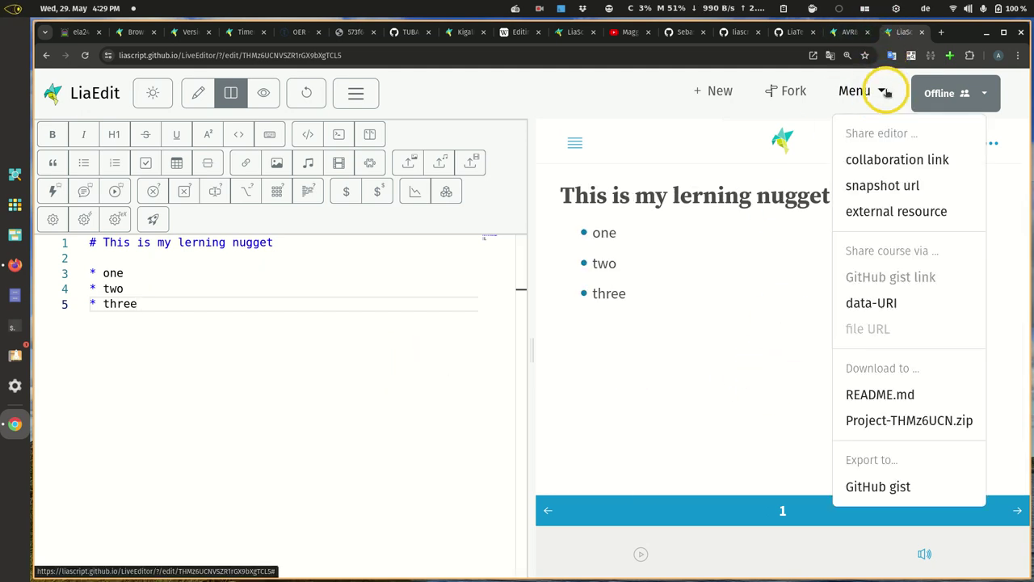
click(861, 303)
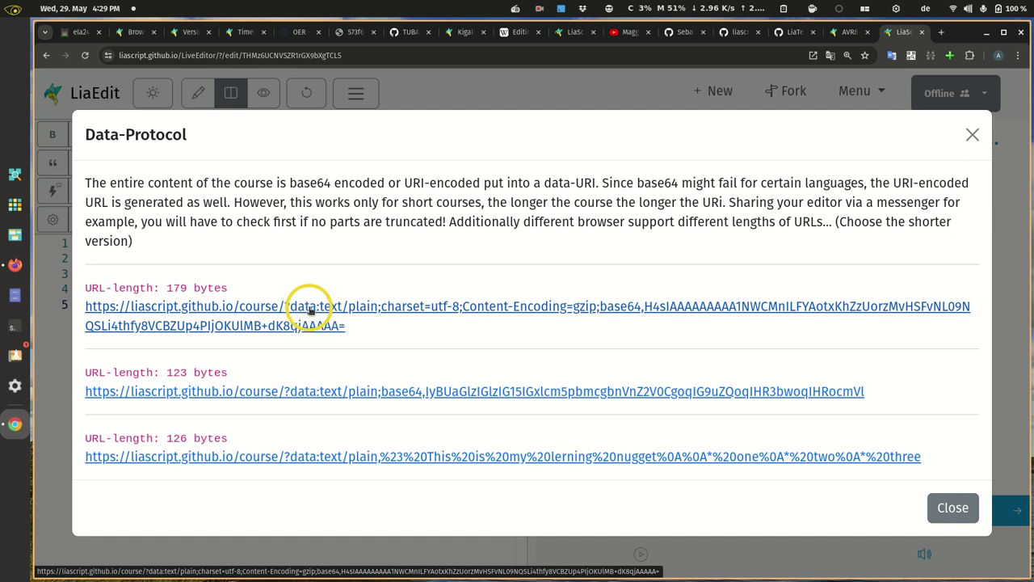
right_click(629, 307)
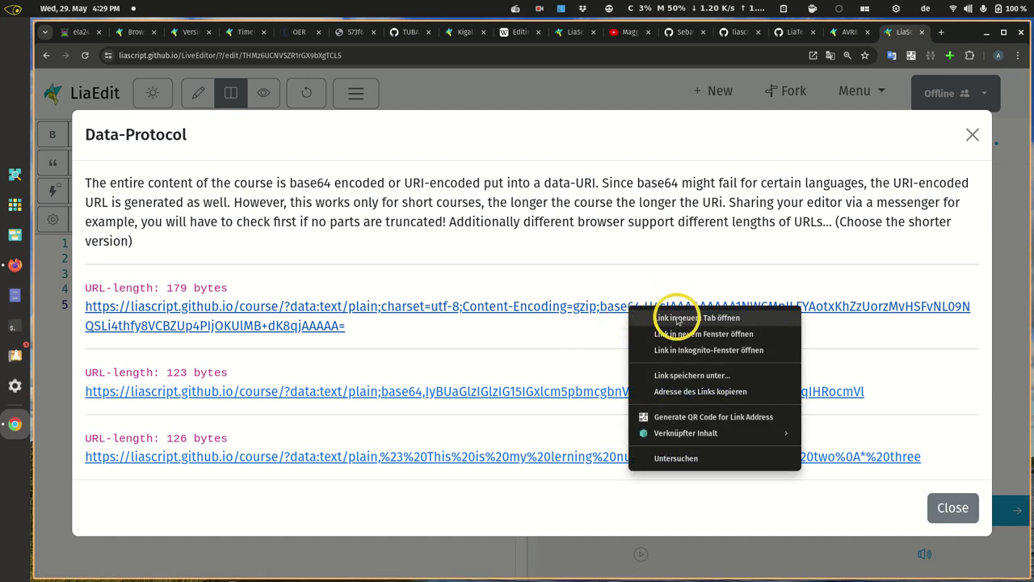
click(674, 314)
click(895, 34)
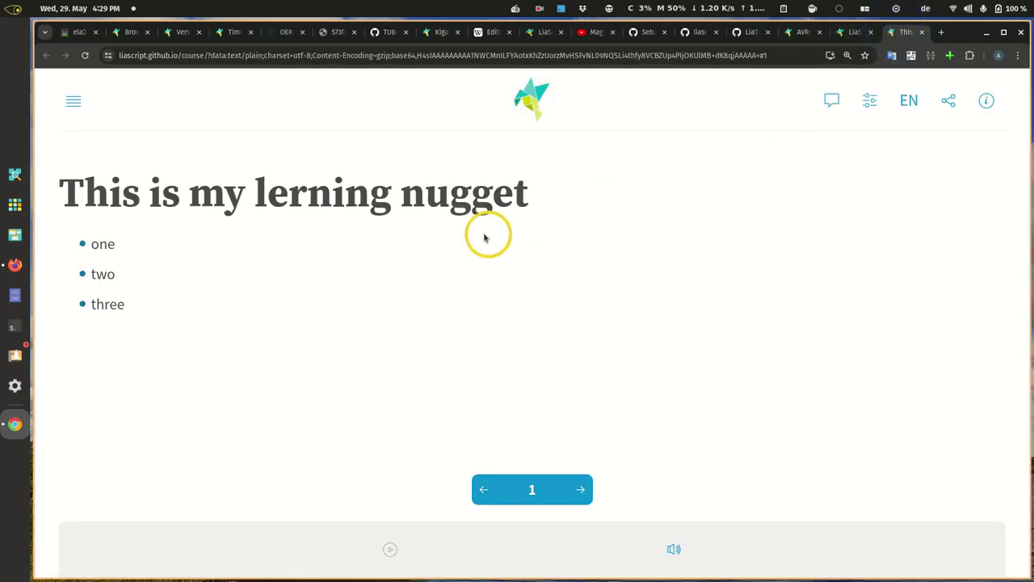
click(386, 55)
drag(407, 55, 806, 59)
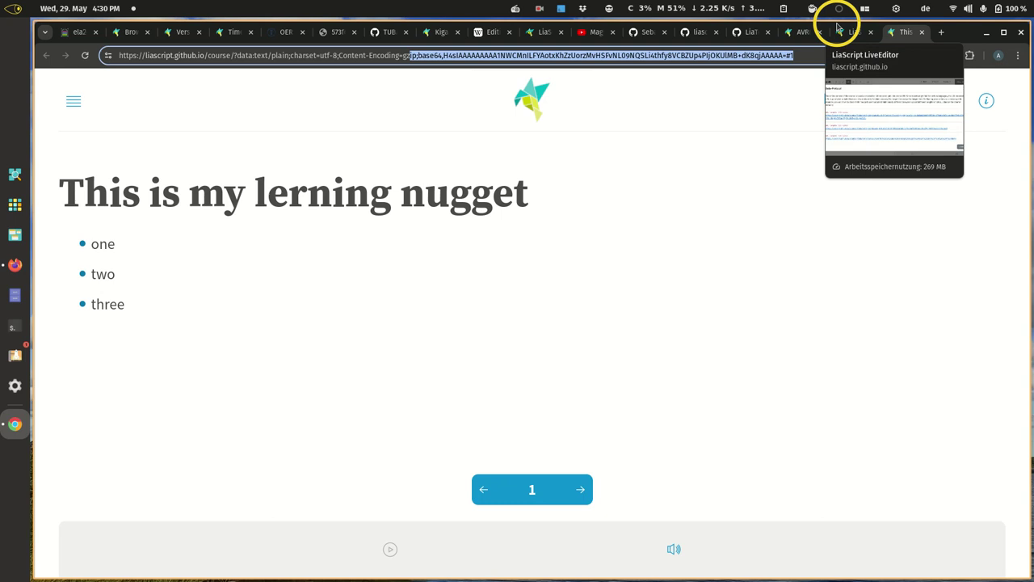
Return to the course's Data-Protocol slide and highlight the data URL format example data:[<mediatype>][;base64],<data>
click(856, 33)
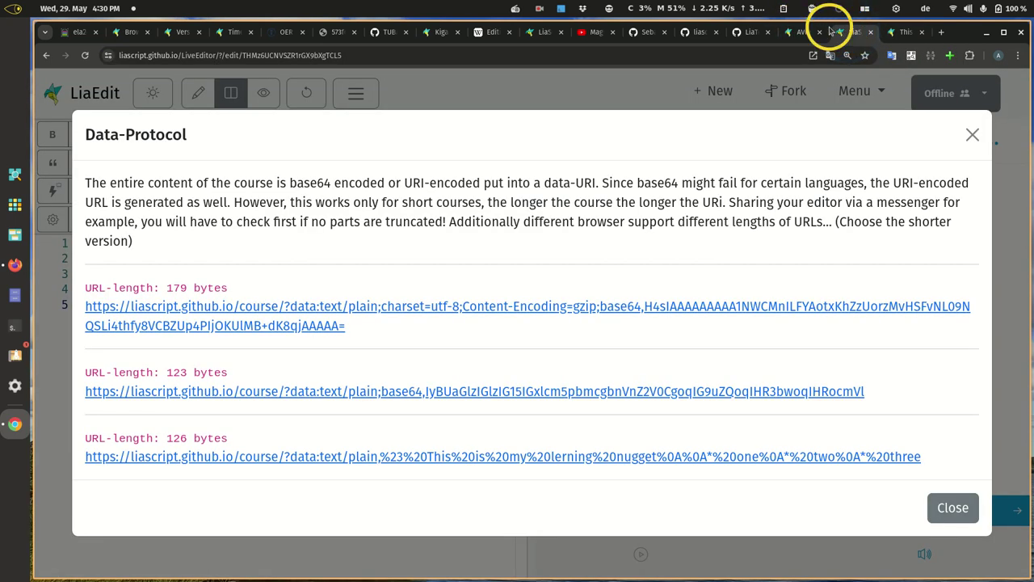
click(798, 32)
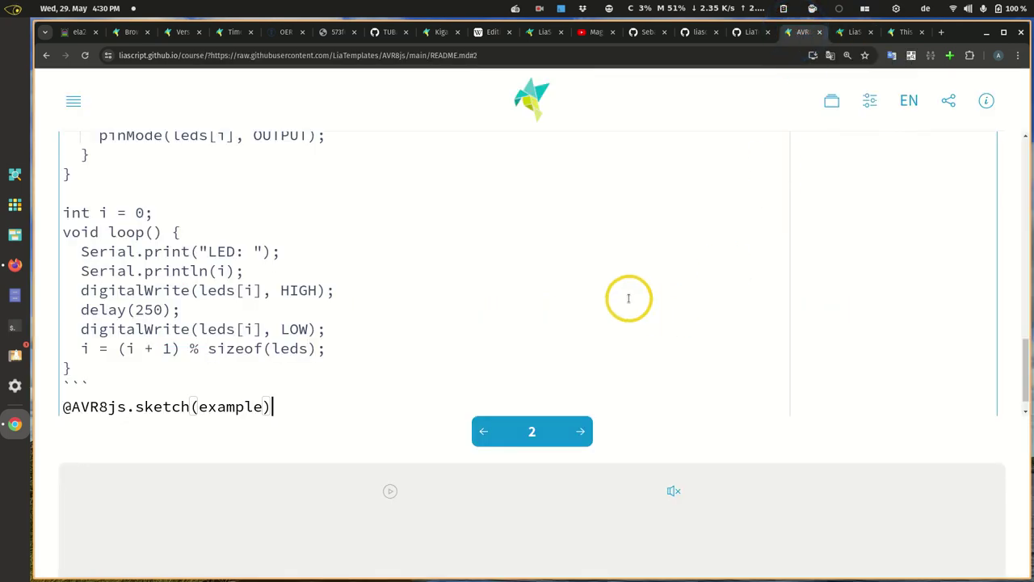
click(750, 32)
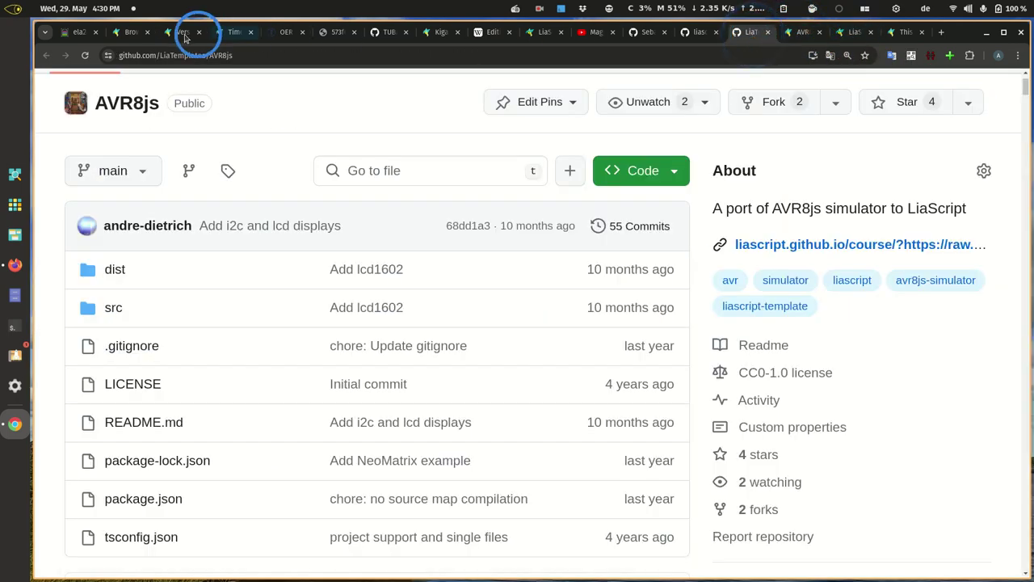
click(127, 34)
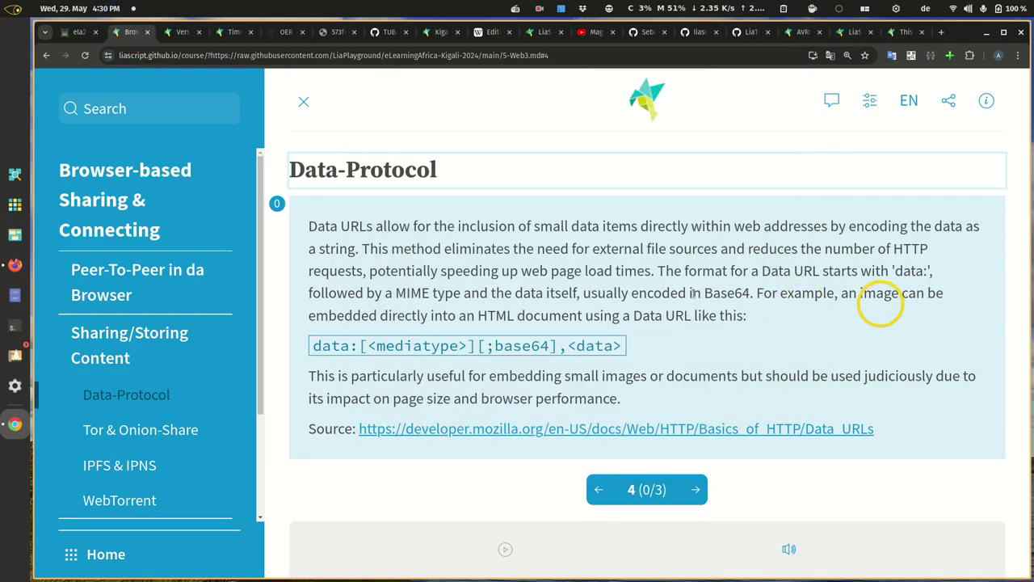
drag(321, 345, 605, 358)
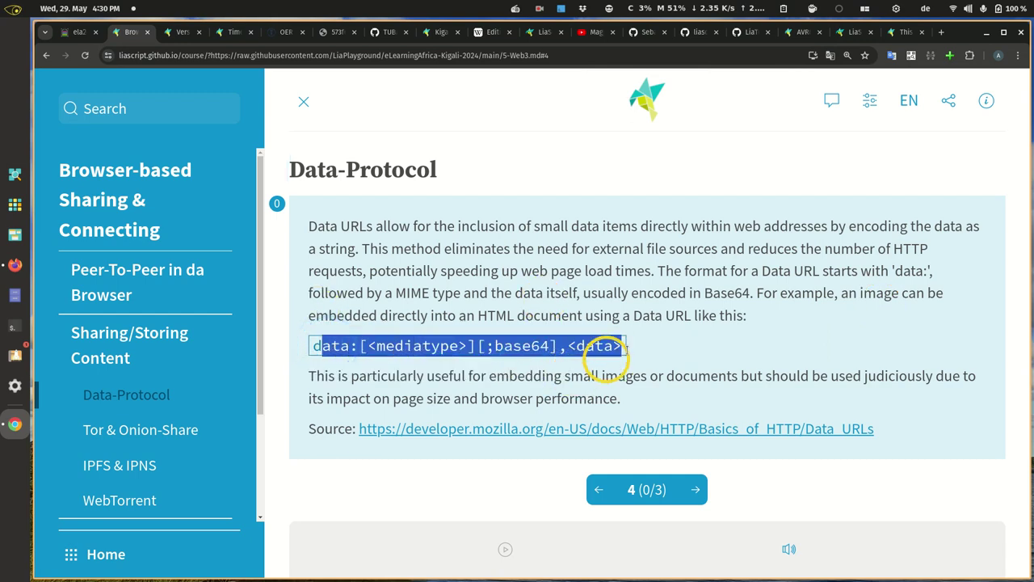
Reveal the remaining parts of the Data-Protocol slide: the base64 image code, its rendered picture and the closing question
click(695, 490)
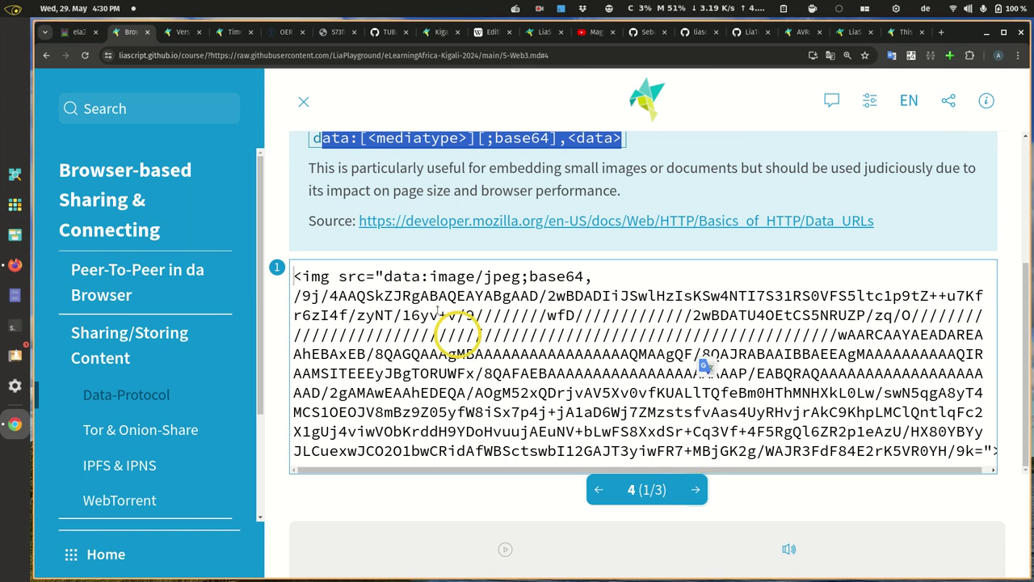
click(693, 489)
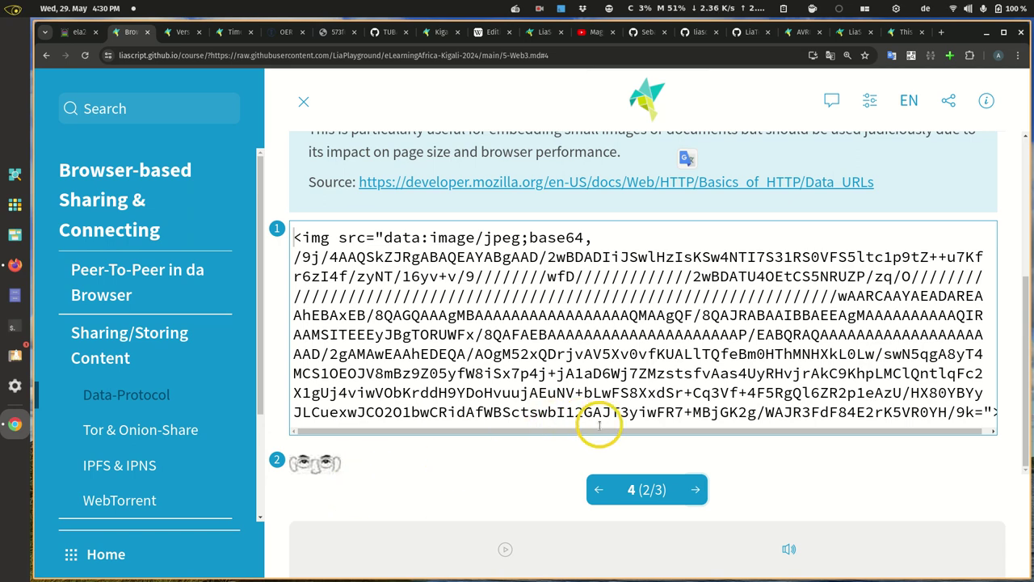
click(695, 490)
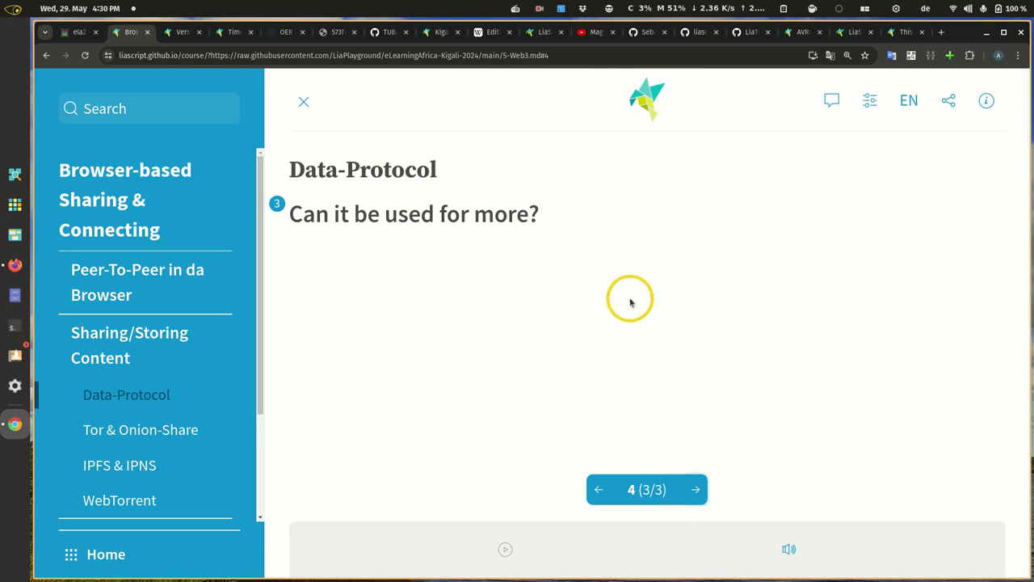
Advance to the Tor & Onion-Share slide, highlight Onion-Share in its heading and view the whole internet censorship map
click(695, 489)
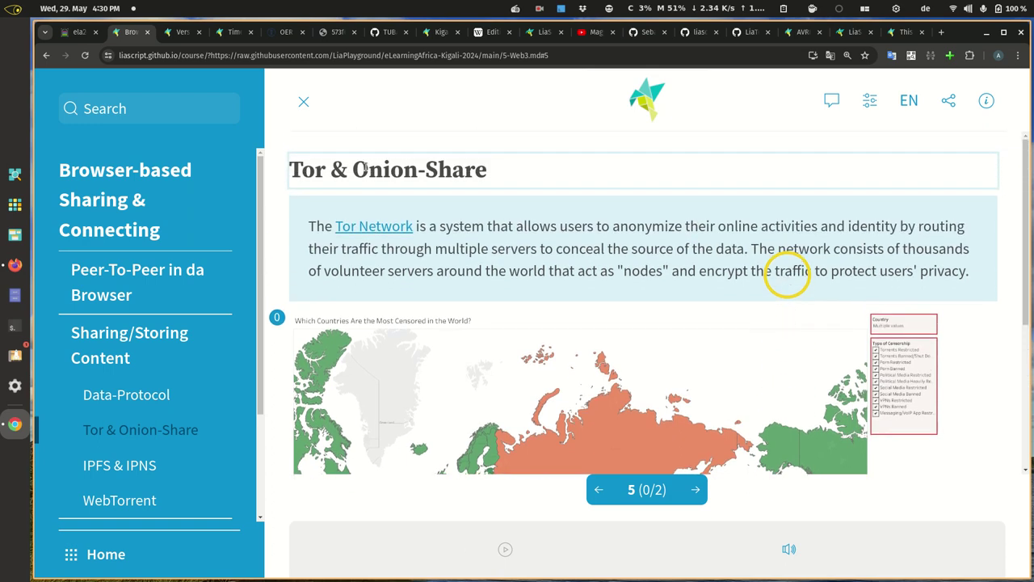
drag(345, 168, 496, 185)
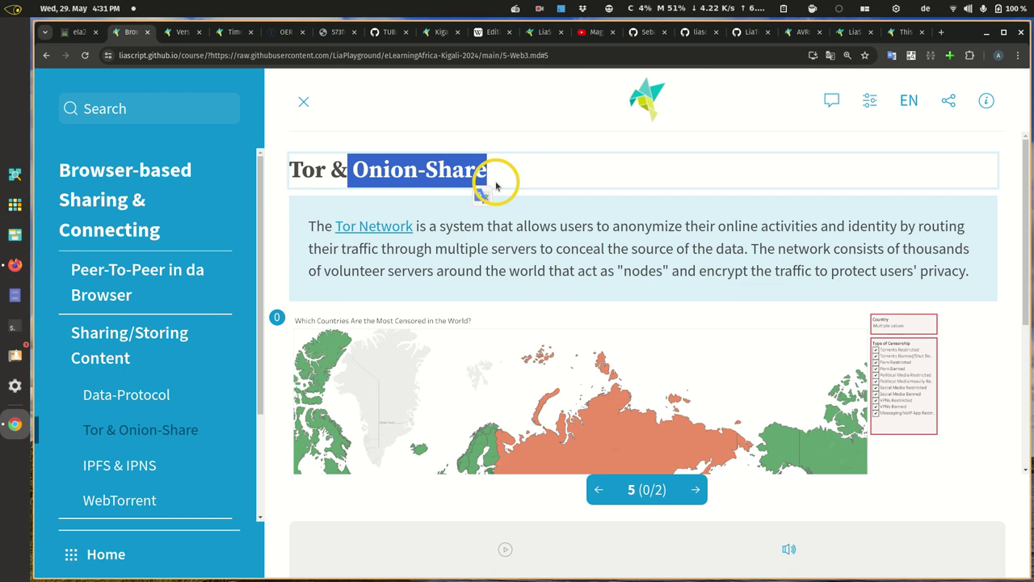
click(501, 182)
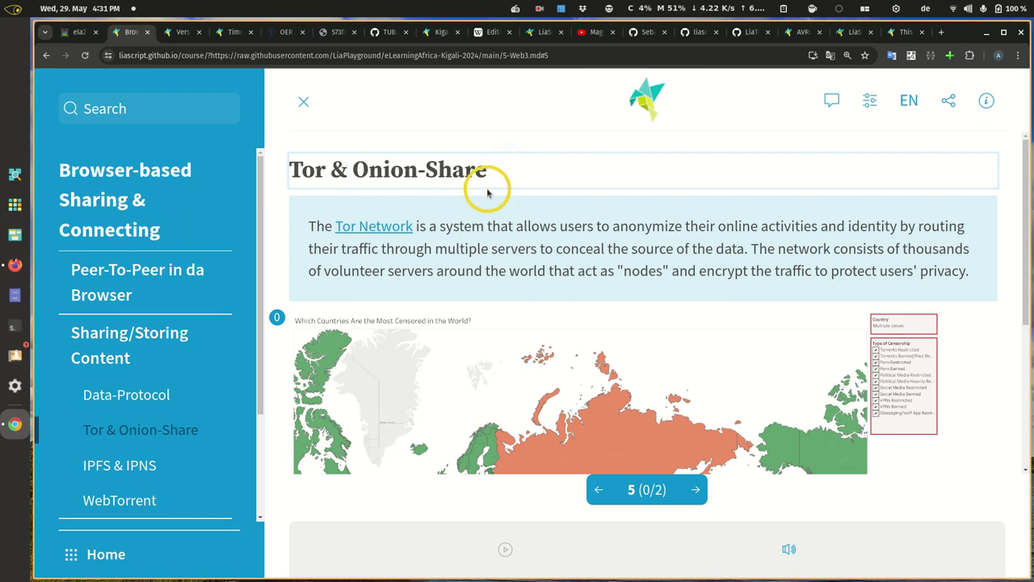
scroll(485, 191, down, 4)
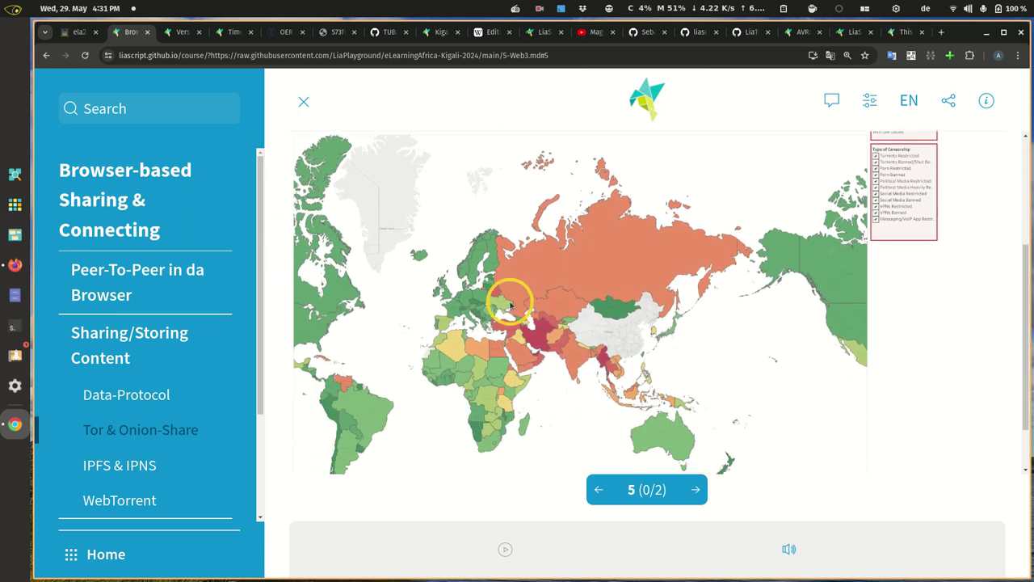
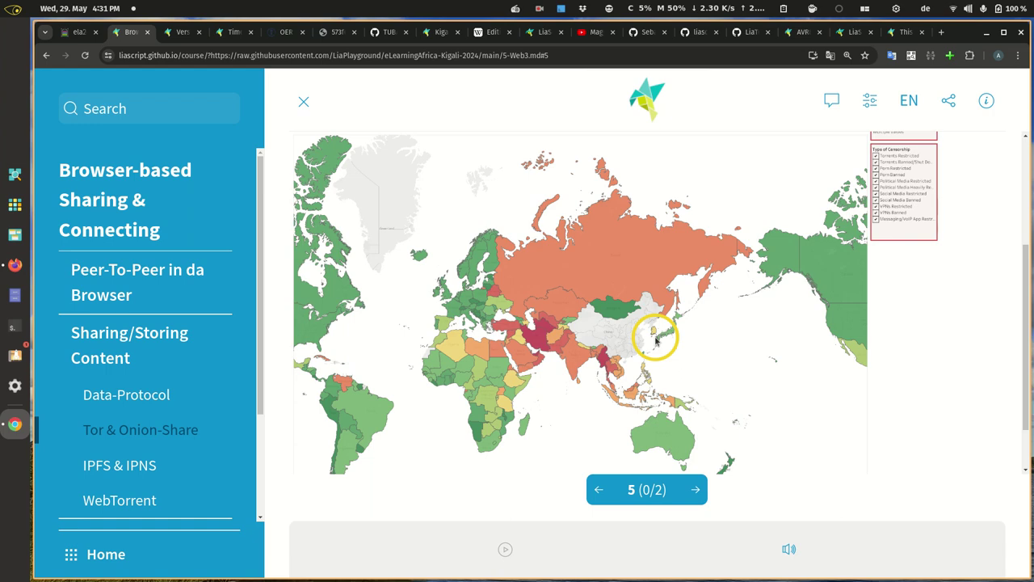
scroll(656, 341, down, 2)
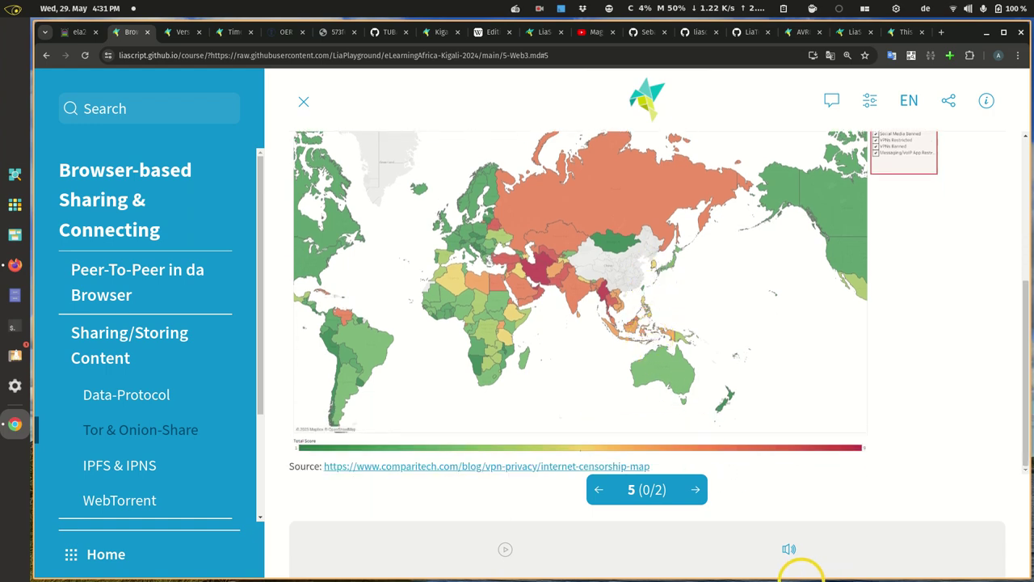
Reveal the Afghanistan news clippings and the Tor Browser instructions, then read down to the OnionShare hosting steps
click(696, 487)
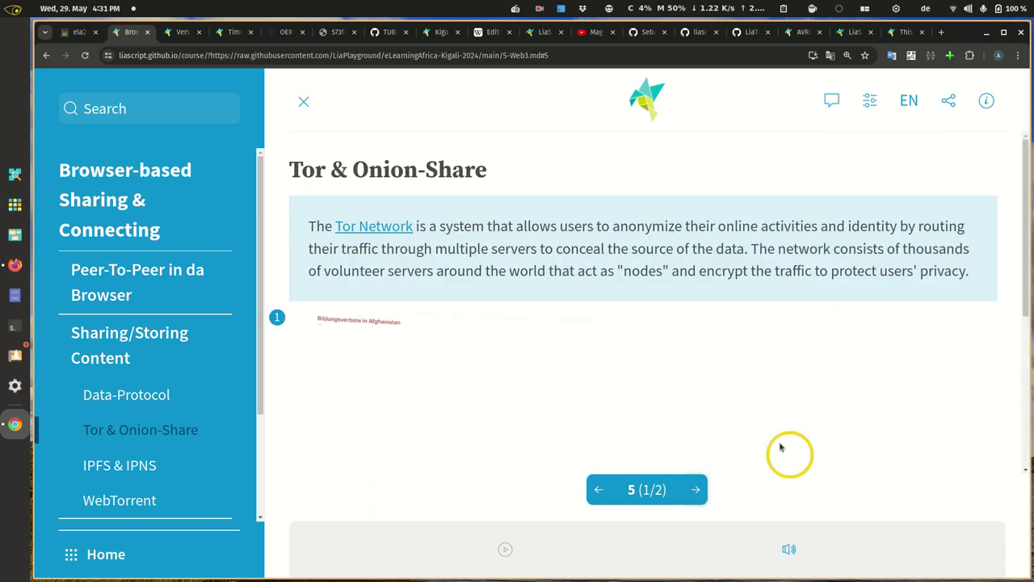
scroll(739, 355, down, 3)
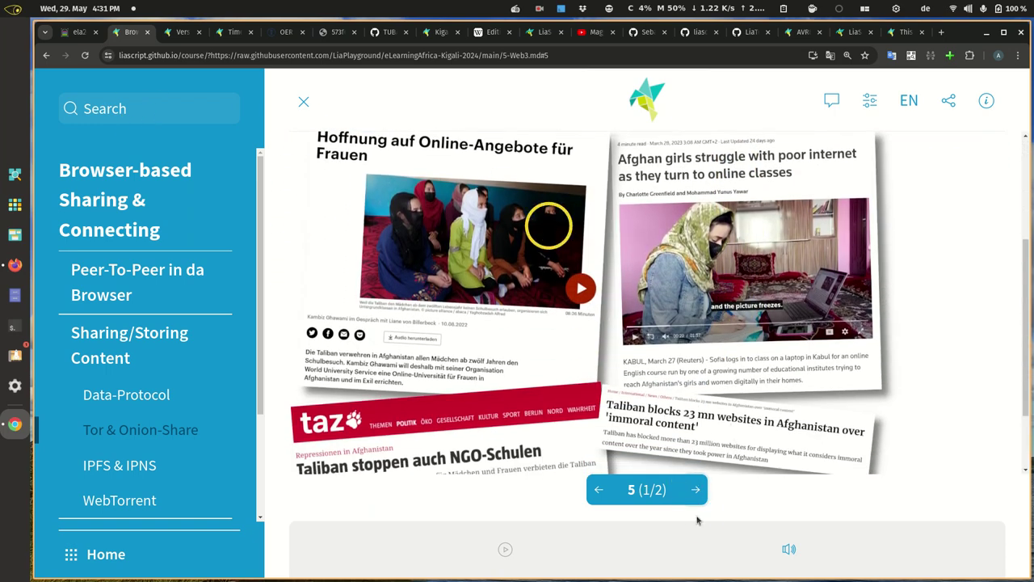
click(696, 488)
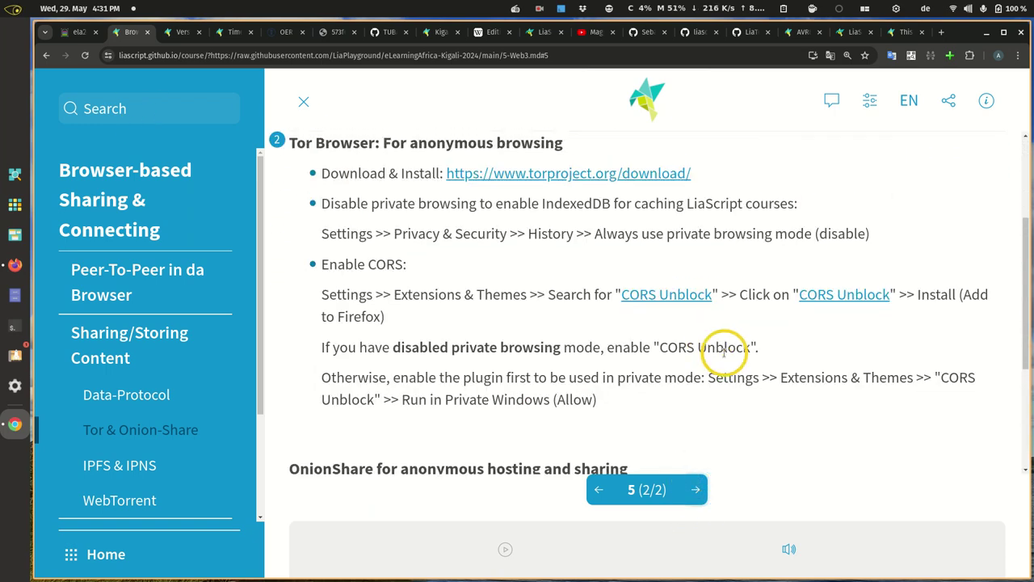
scroll(716, 339, down, 1)
scroll(718, 341, up, 4)
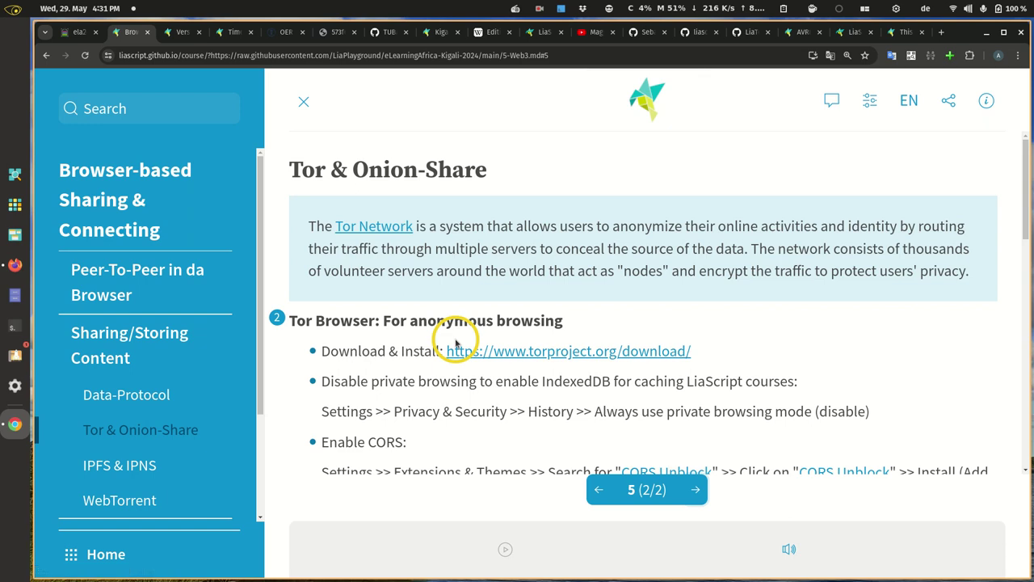
scroll(456, 345, down, 3)
scroll(456, 345, down, 7)
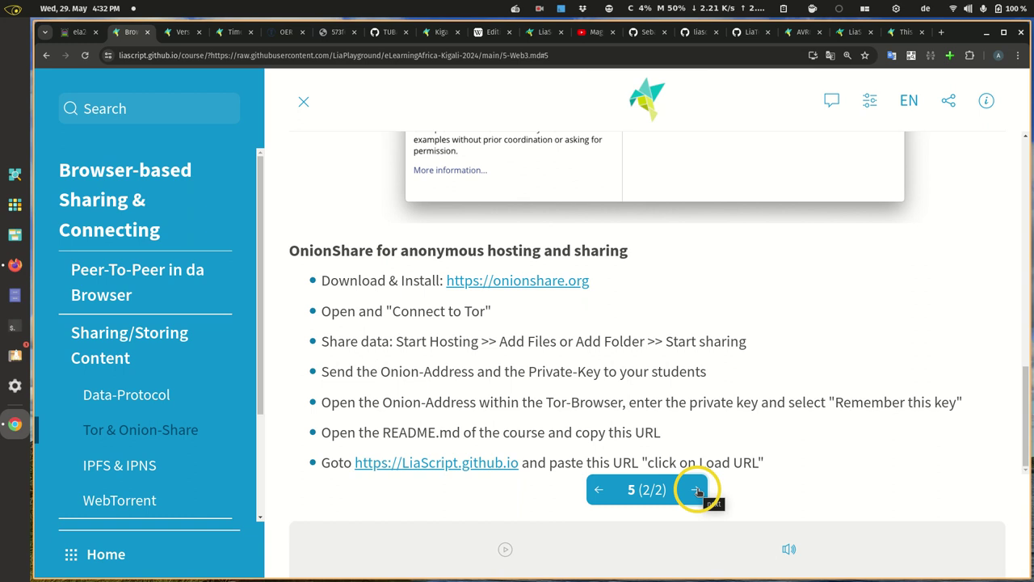
click(696, 490)
scroll(667, 399, down, 1)
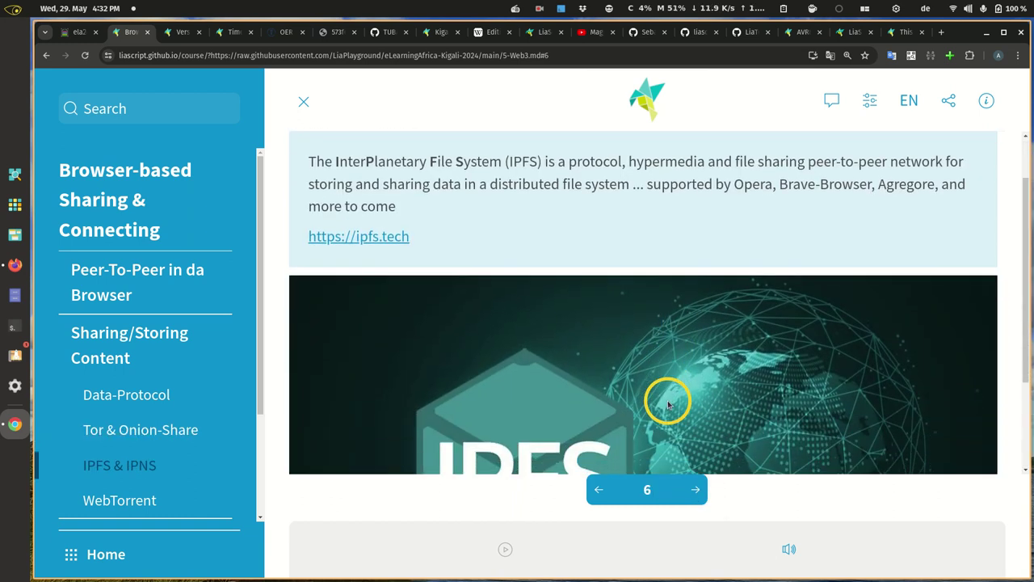
scroll(595, 404, up, 1)
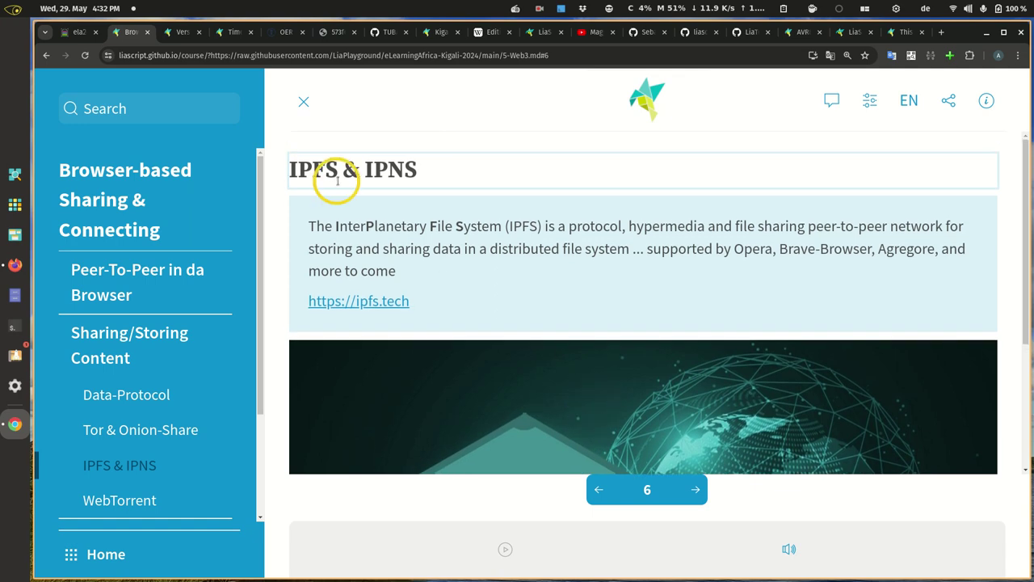
scroll(406, 233, down, 1)
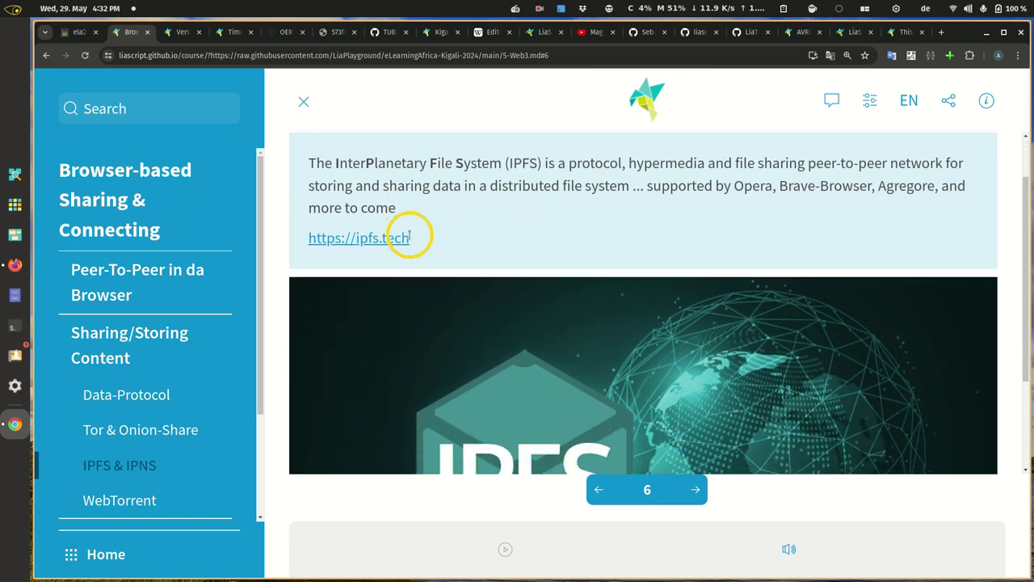
scroll(409, 233, up, 1)
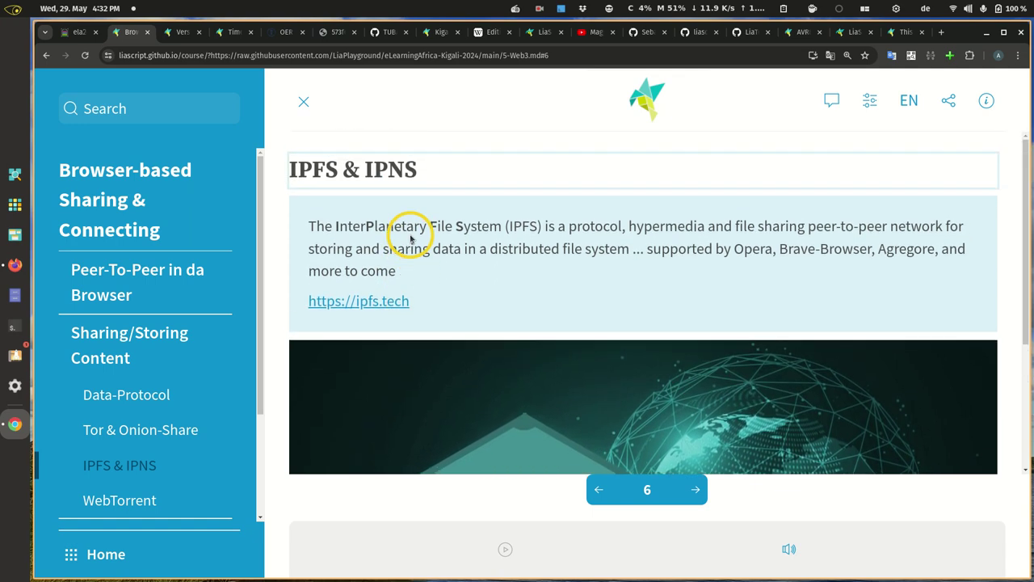
right_click(388, 303)
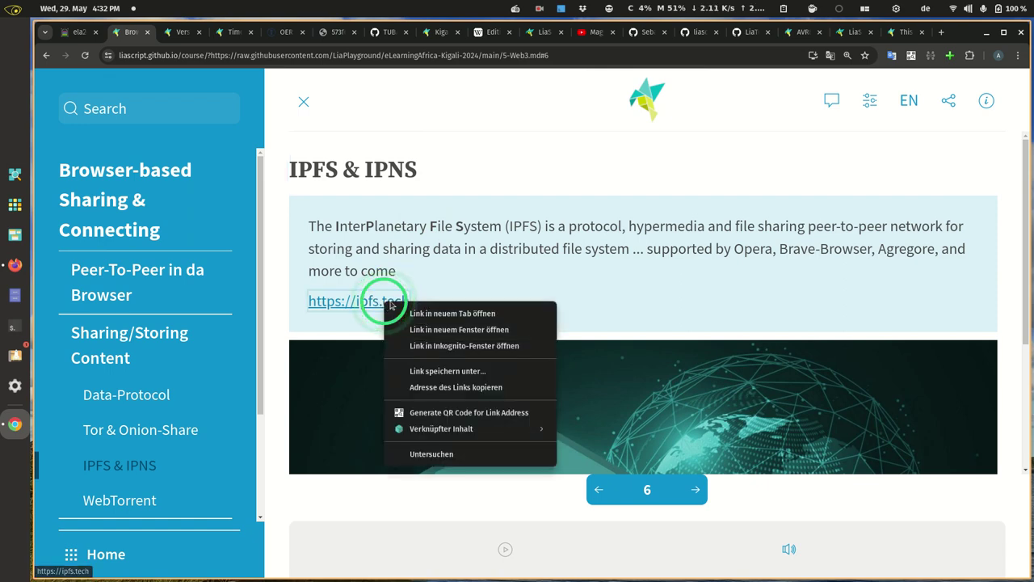
click(430, 311)
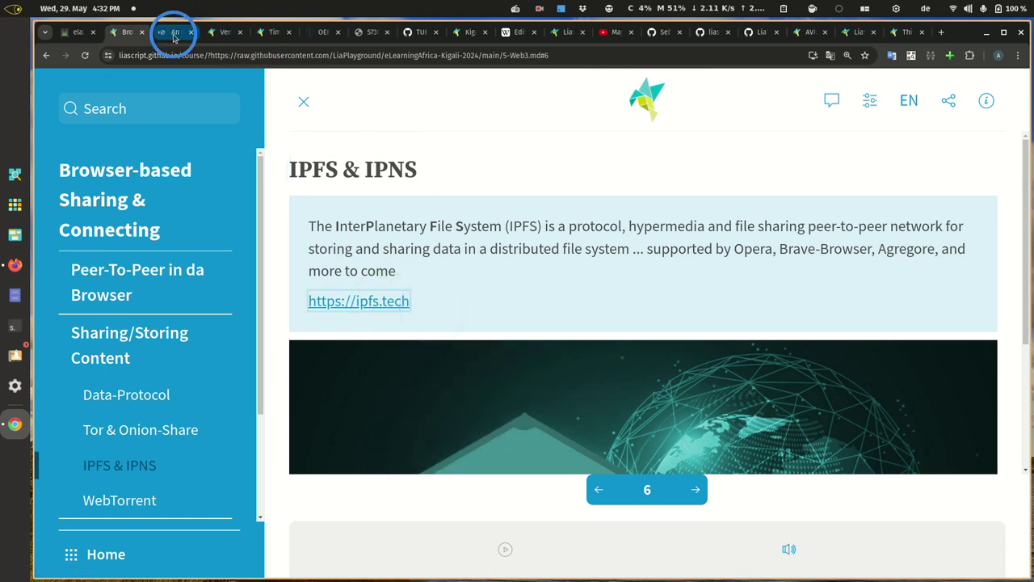
click(174, 32)
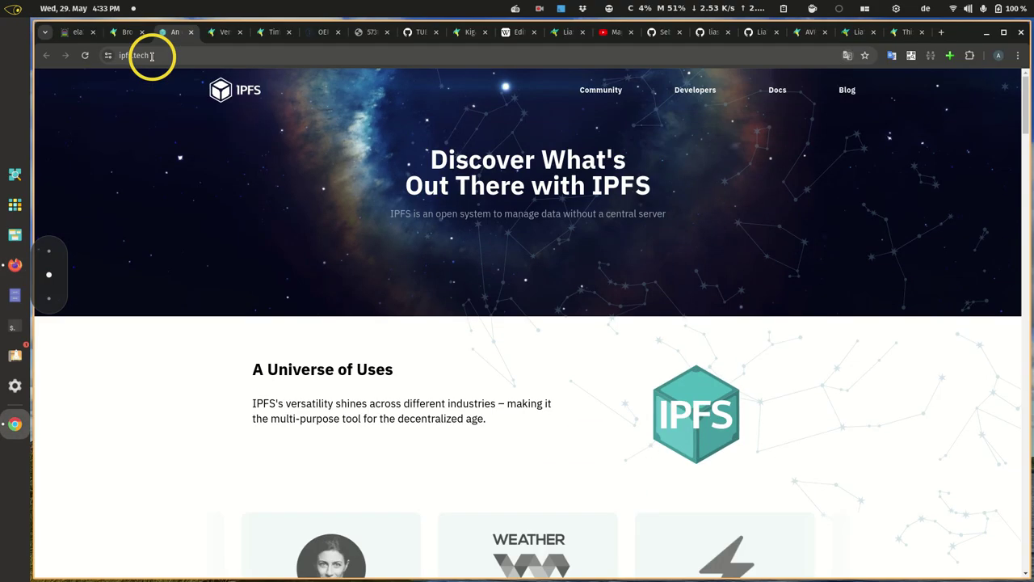
Show the desktop, search the application launcher for "bra" and start the Brave browser
key(super+d)
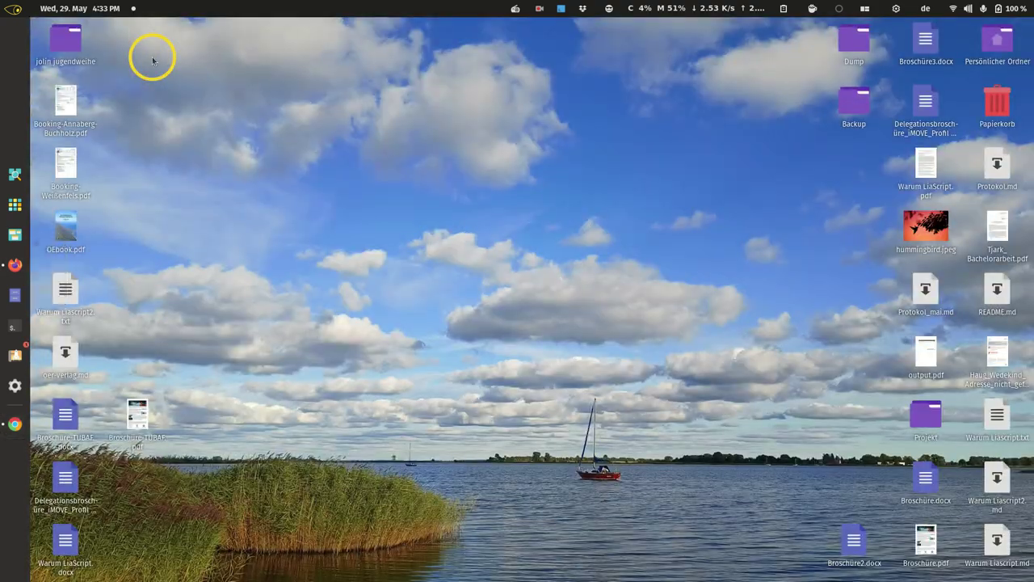
key(super+a)
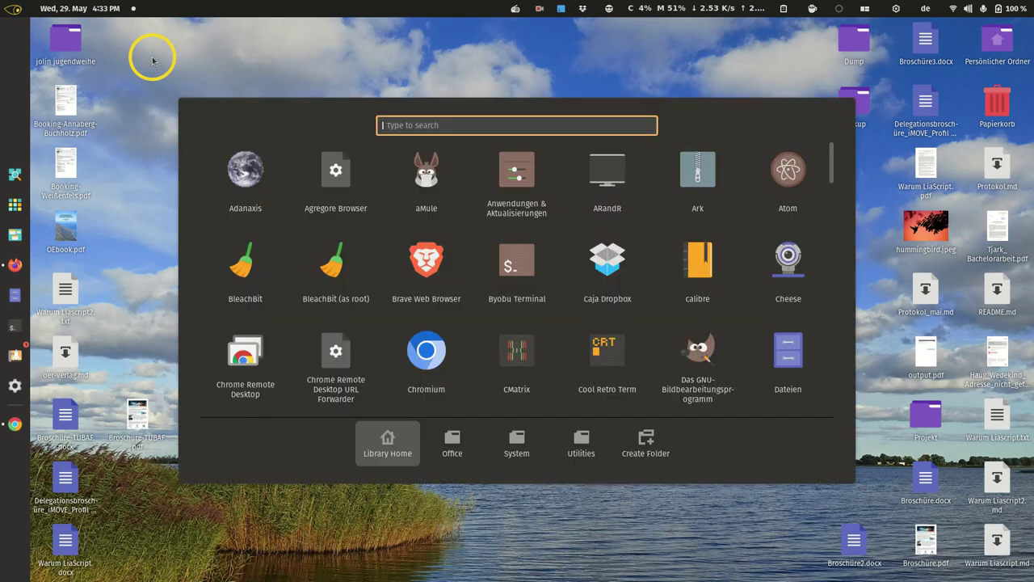
text(bra)
key(Return)
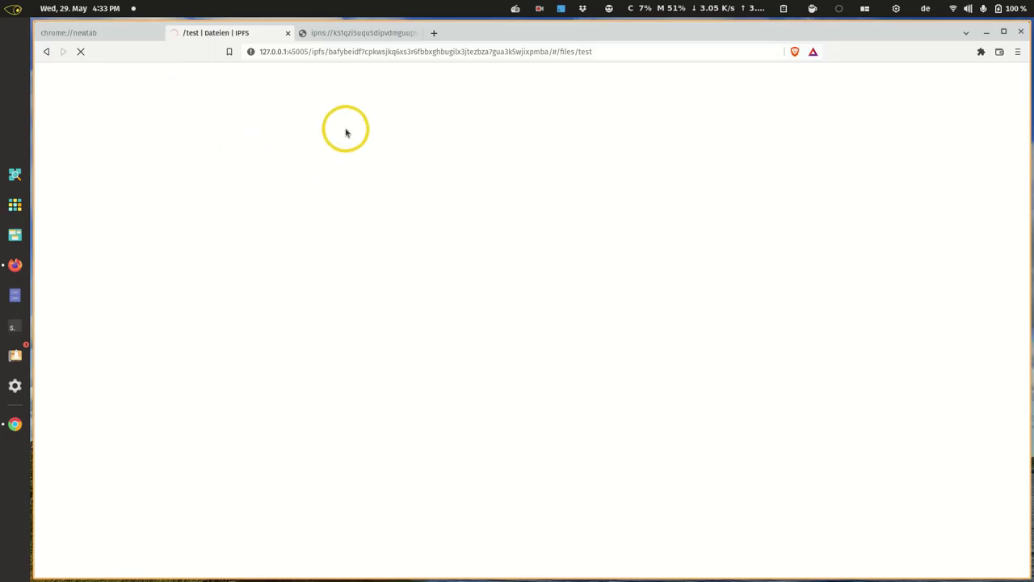
Display Brave's built-in IPFS options for importing and sharing files or directories, then dismiss them without choosing any
click(1016, 53)
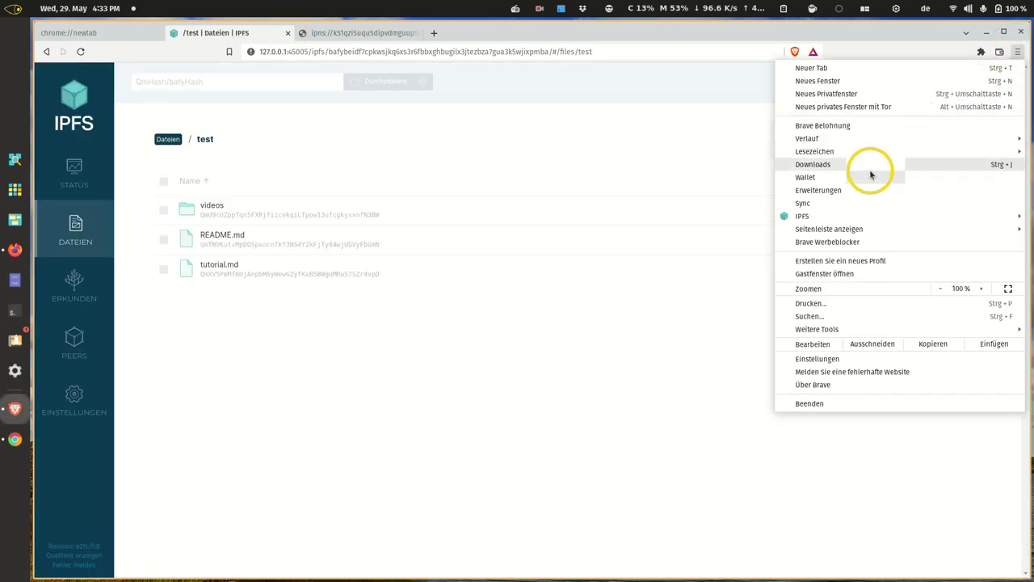
mouse_move(832, 215)
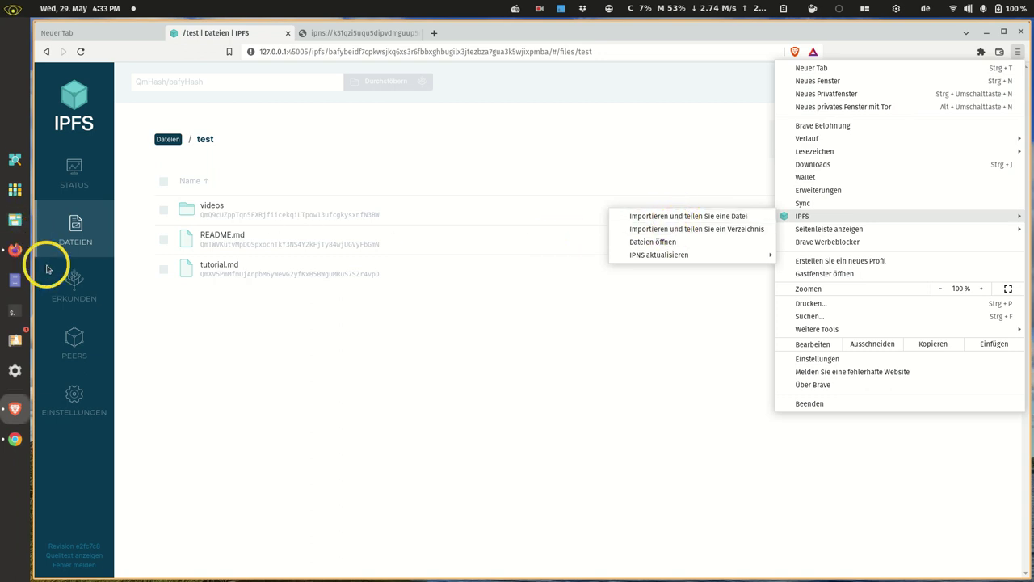
click(74, 285)
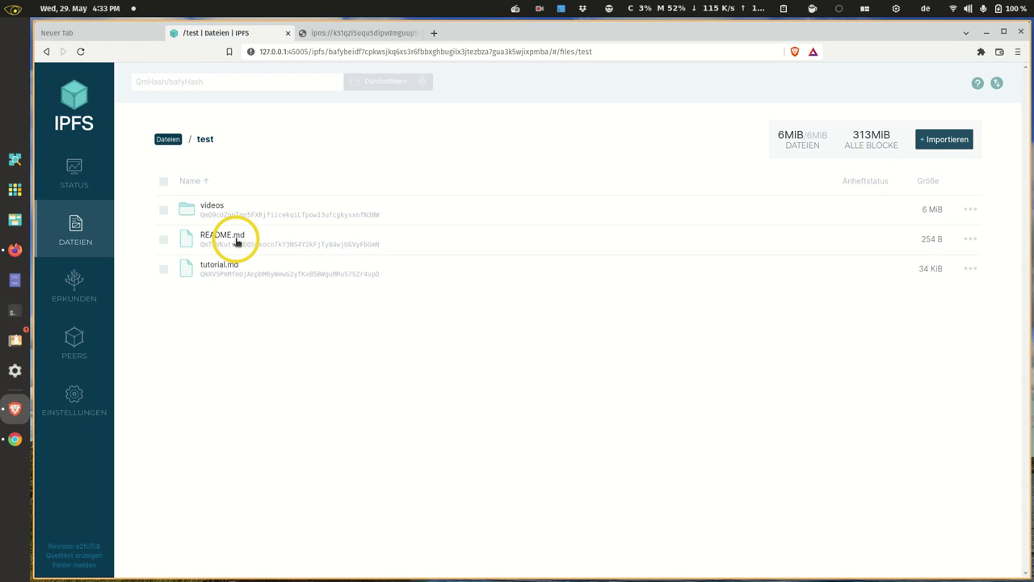
View the IPFS node's Erkunden page, its Status page with the bandwidth graph, and open the Peers page
click(75, 291)
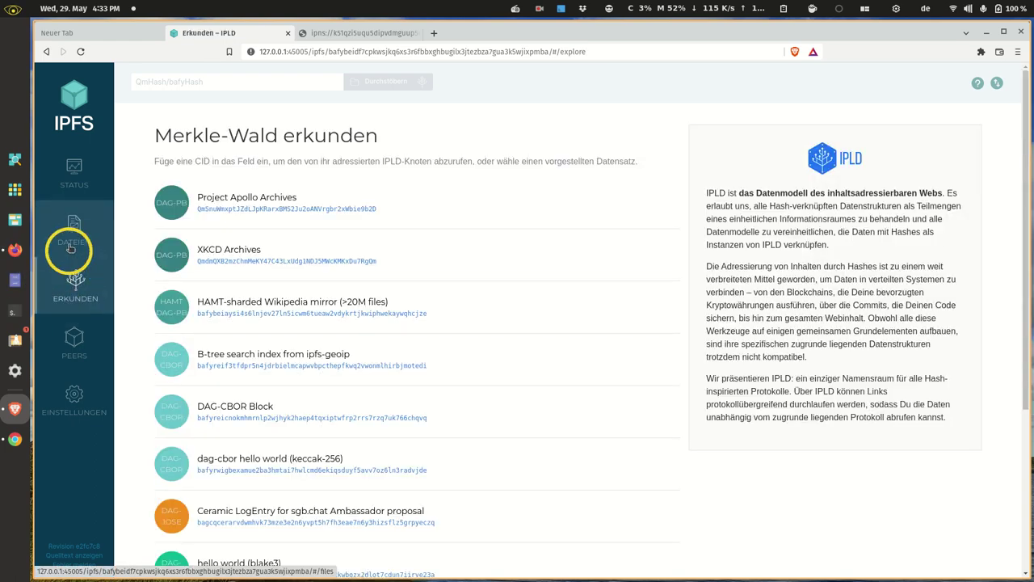
click(73, 170)
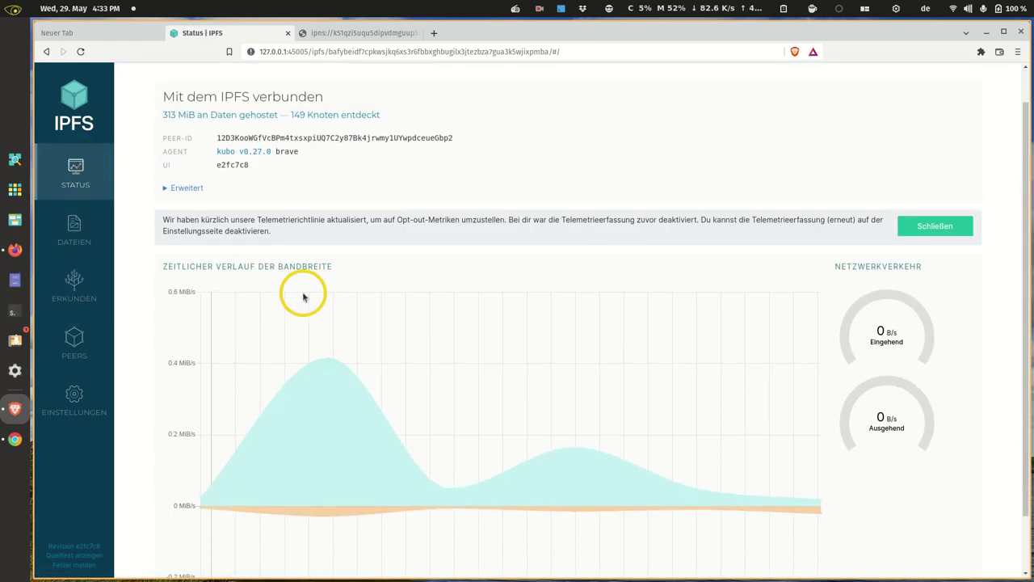
scroll(303, 297, down, 1)
click(74, 338)
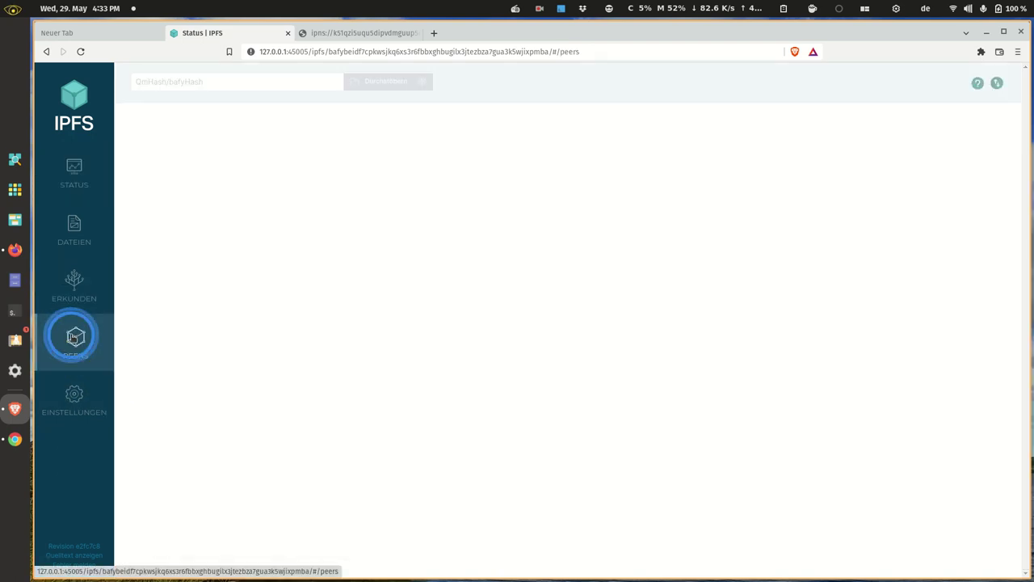
Examine the IPFS node's Peers page, including the world map and the list of connected peers
scroll(376, 357, down, 1)
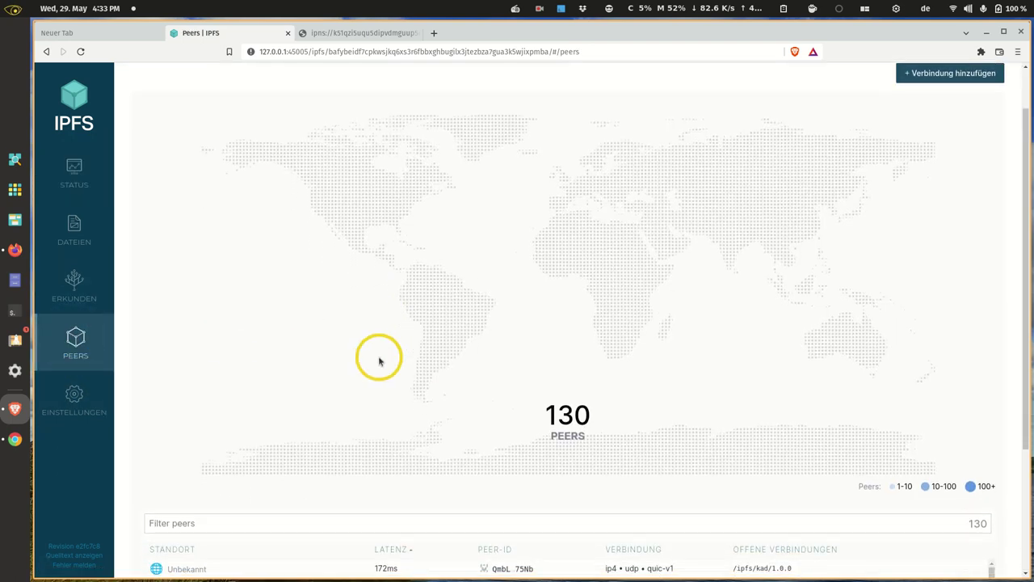
scroll(600, 397, down, 1)
scroll(600, 397, up, 1)
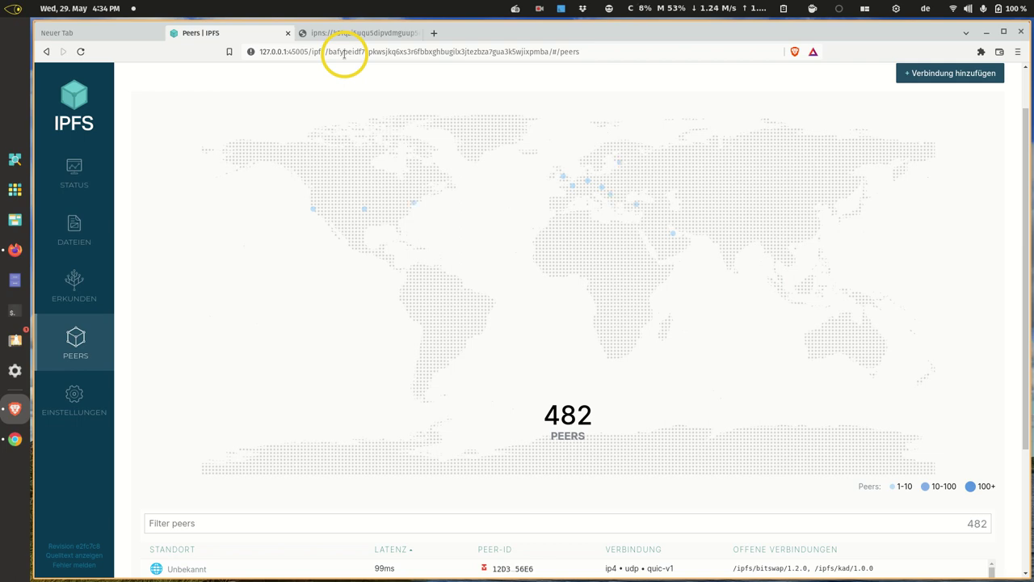
scroll(607, 484, down, 5)
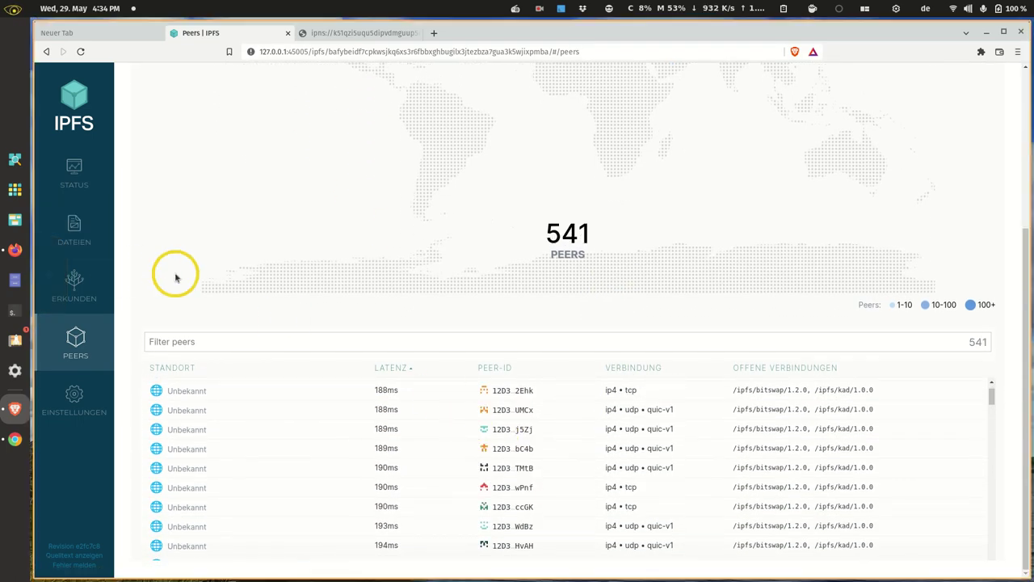
Switch back to the workshop slides in Chrome and advance from IPFS & IPNS to the WebTorrent slide
click(14, 249)
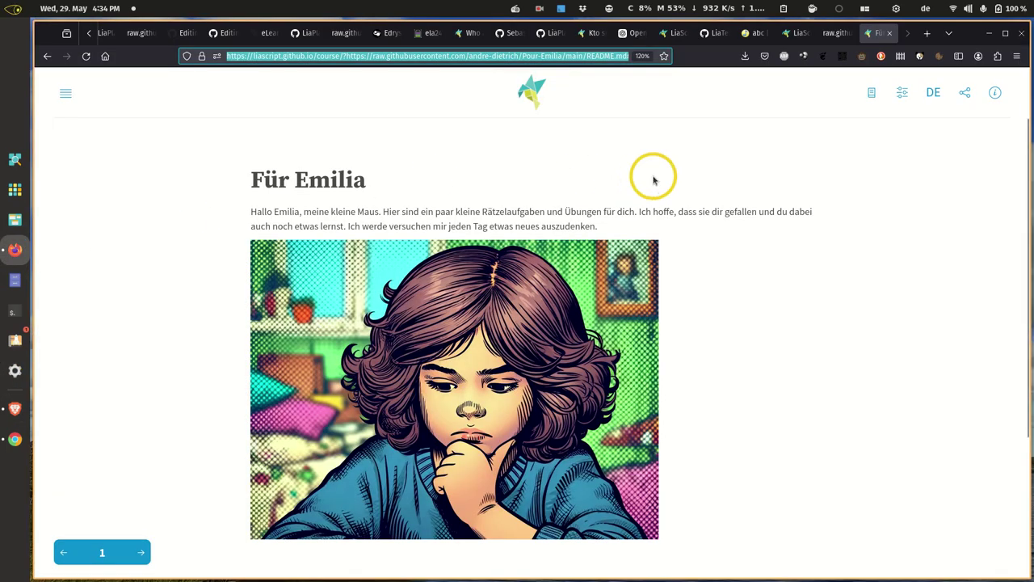
click(836, 32)
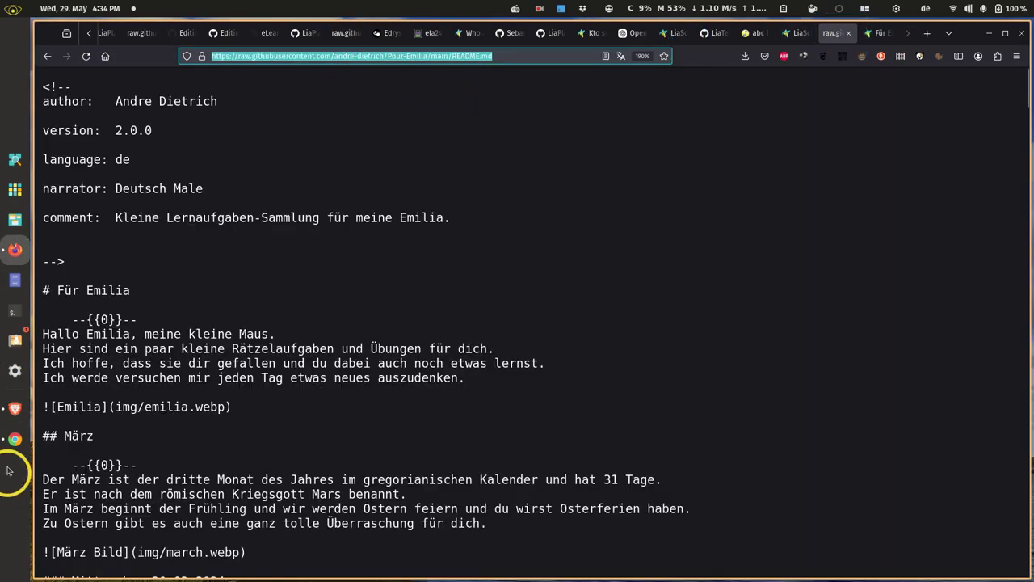
click(14, 438)
click(15, 438)
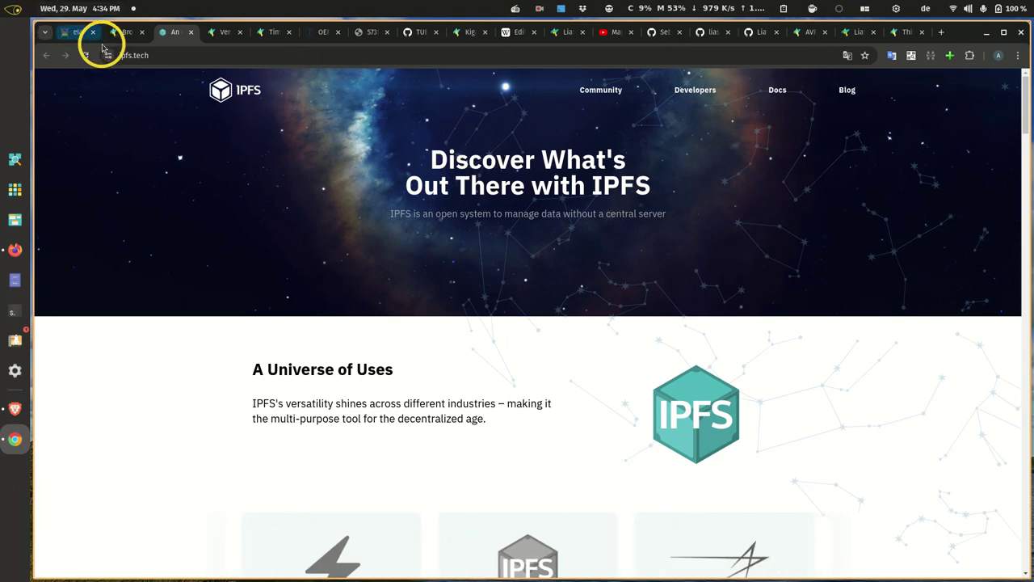
click(131, 34)
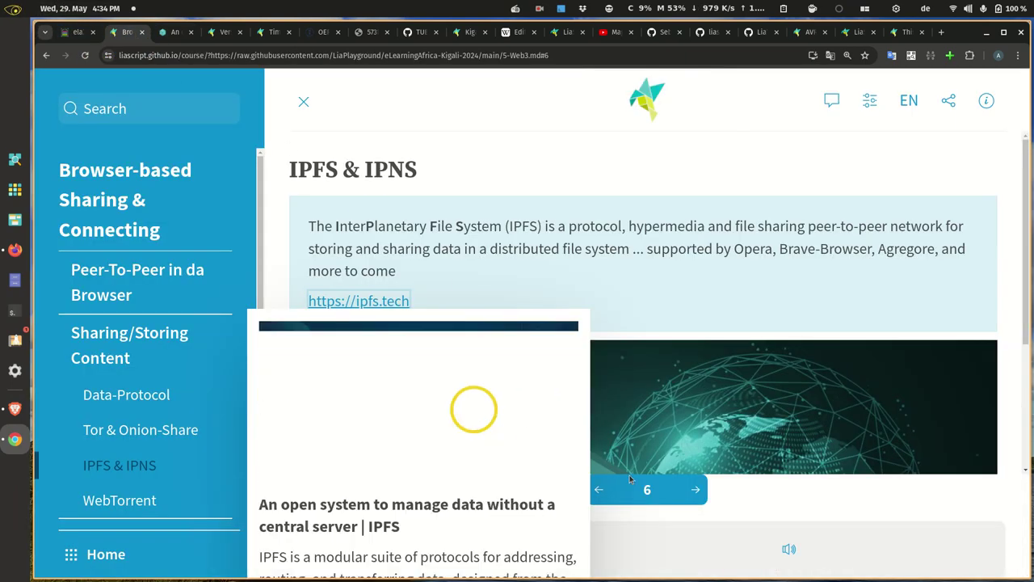
click(697, 491)
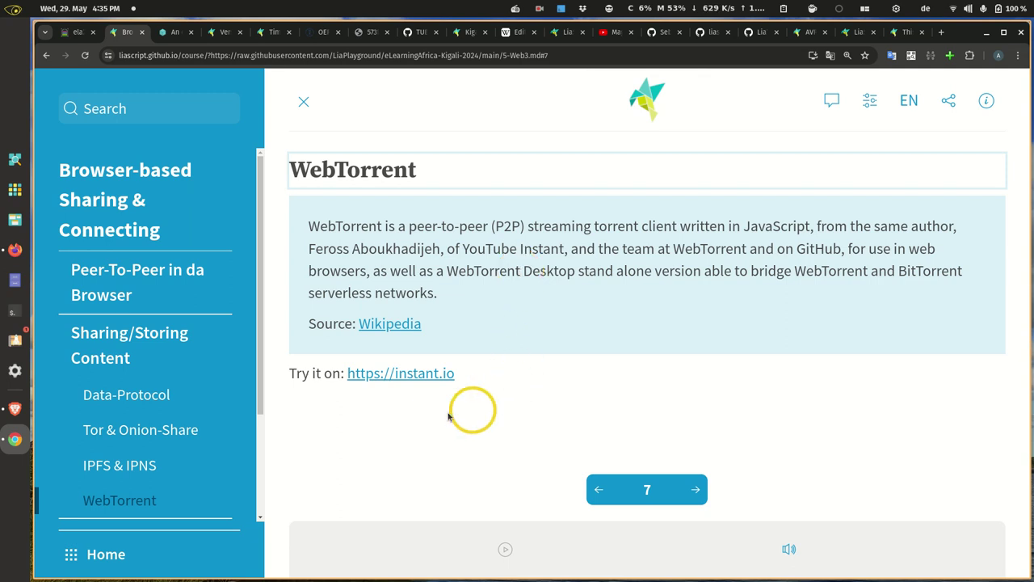
mouse_move(418, 381)
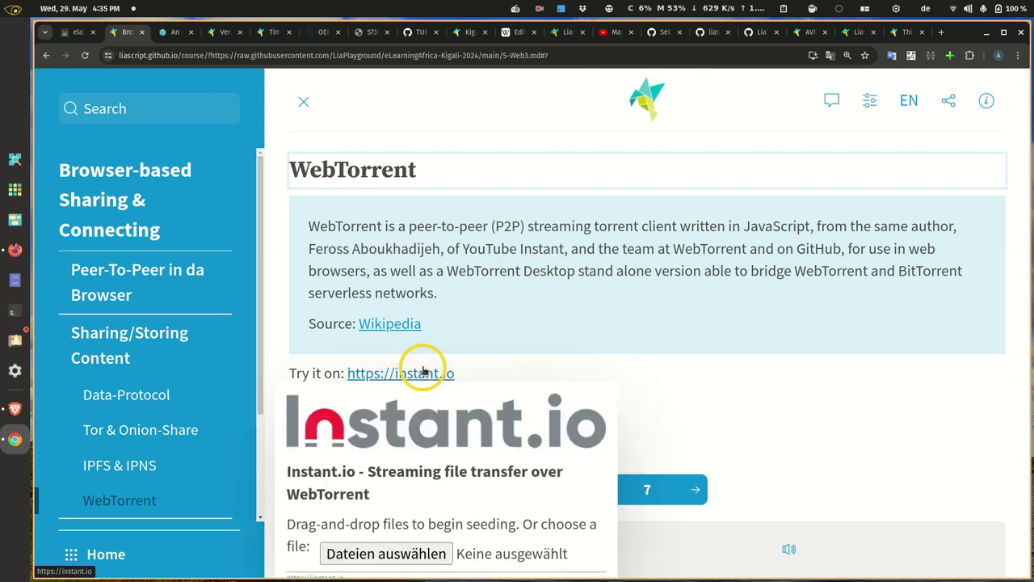
right_click(422, 372)
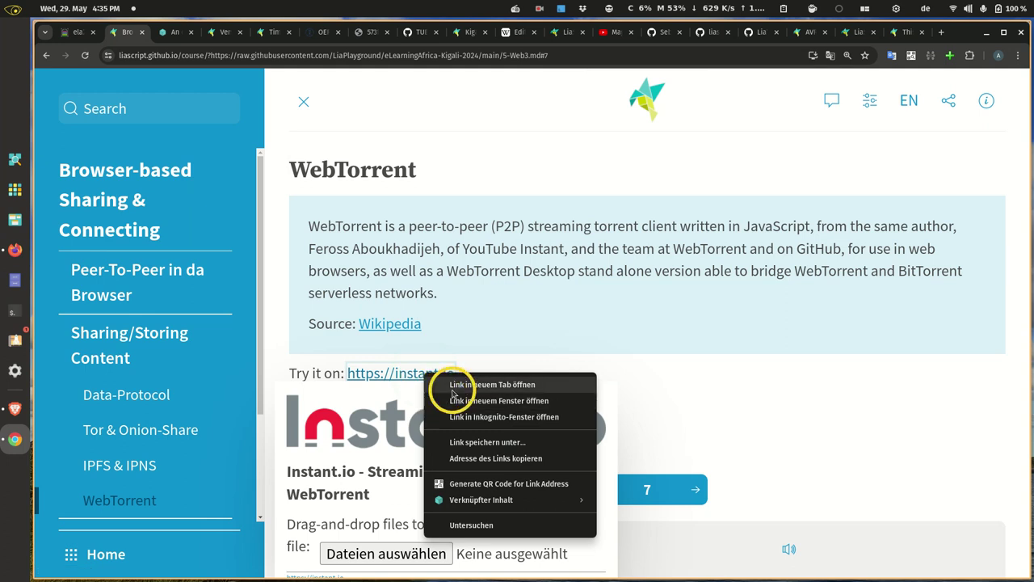
click(452, 379)
click(213, 32)
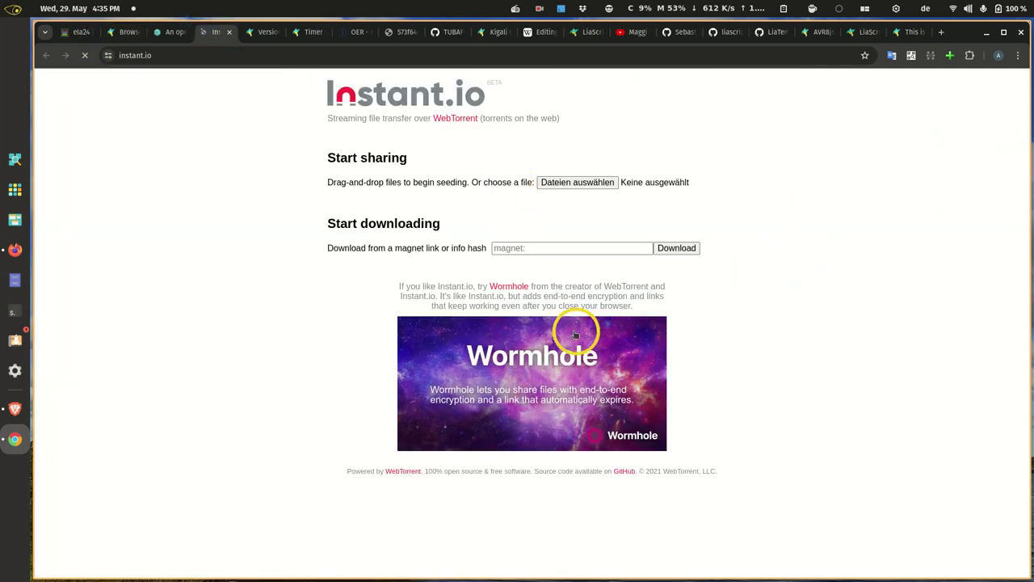
click(860, 77)
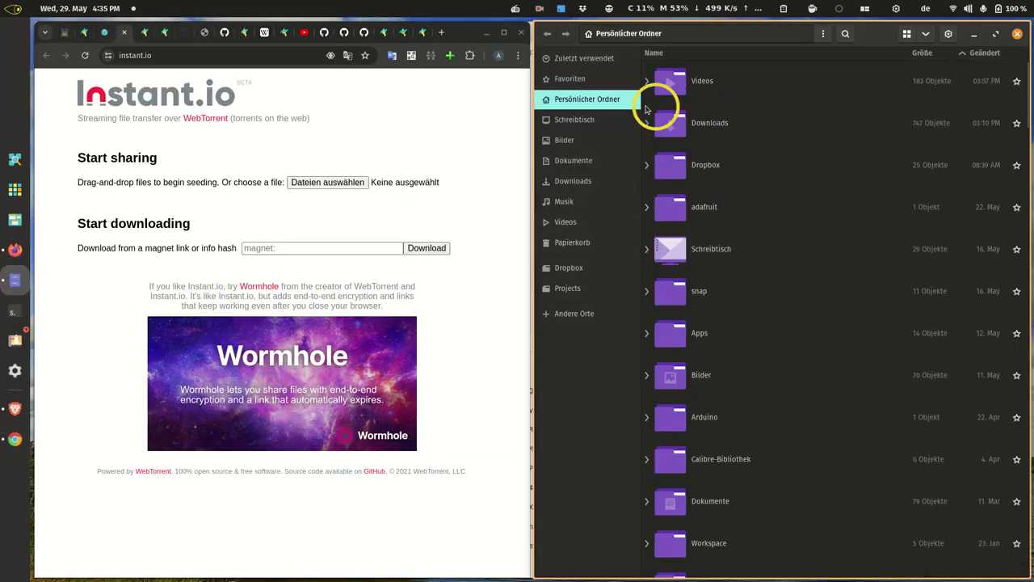
Look through the recently used files in the file manager for something to share
click(585, 59)
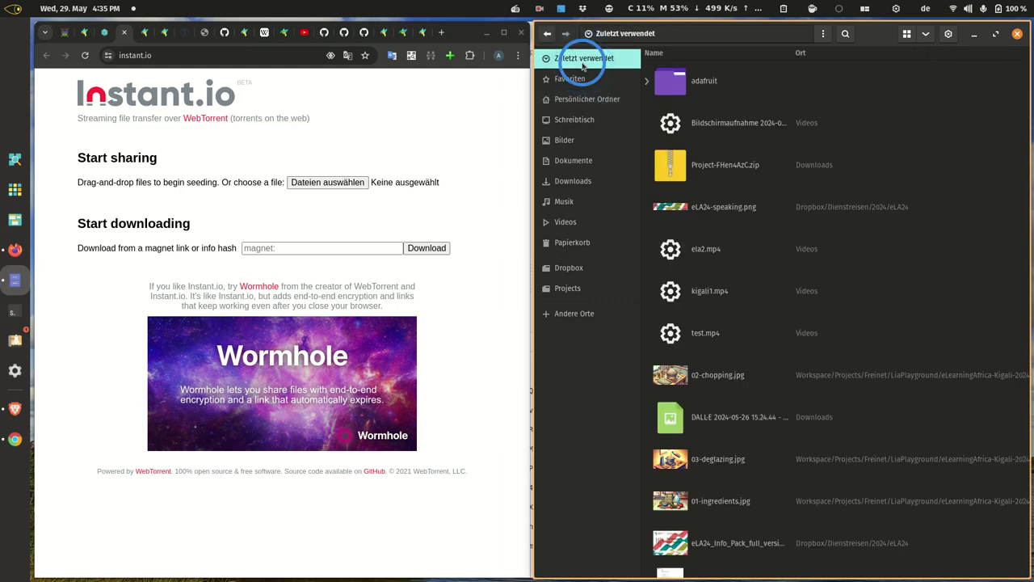
scroll(737, 270, down, 8)
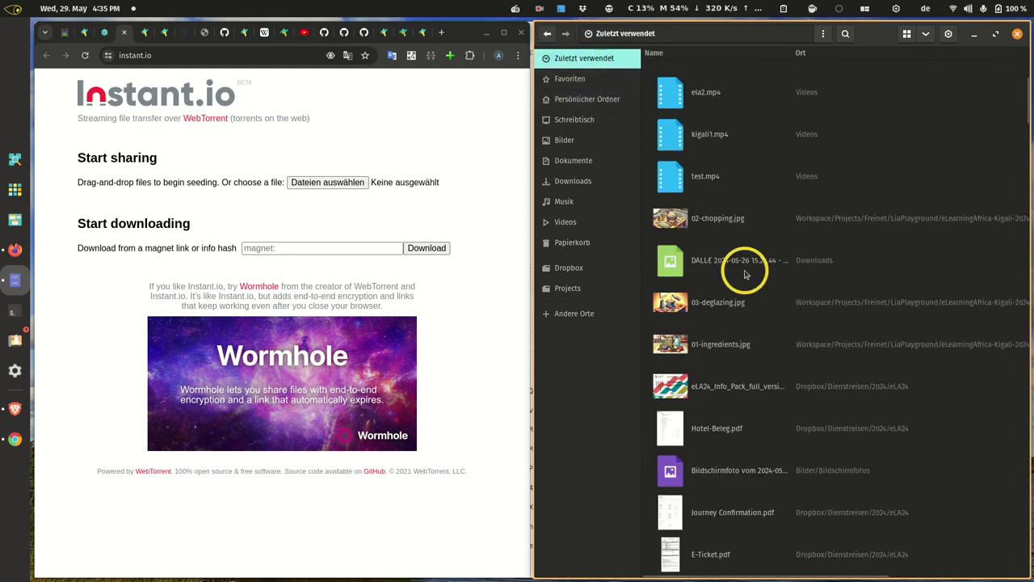
scroll(743, 271, up, 8)
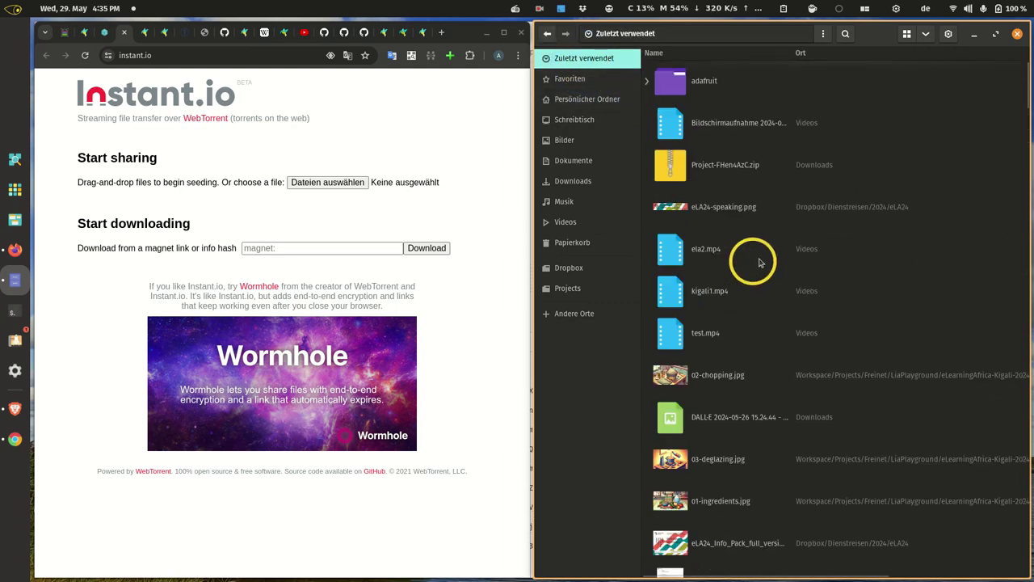
scroll(727, 310, down, 15)
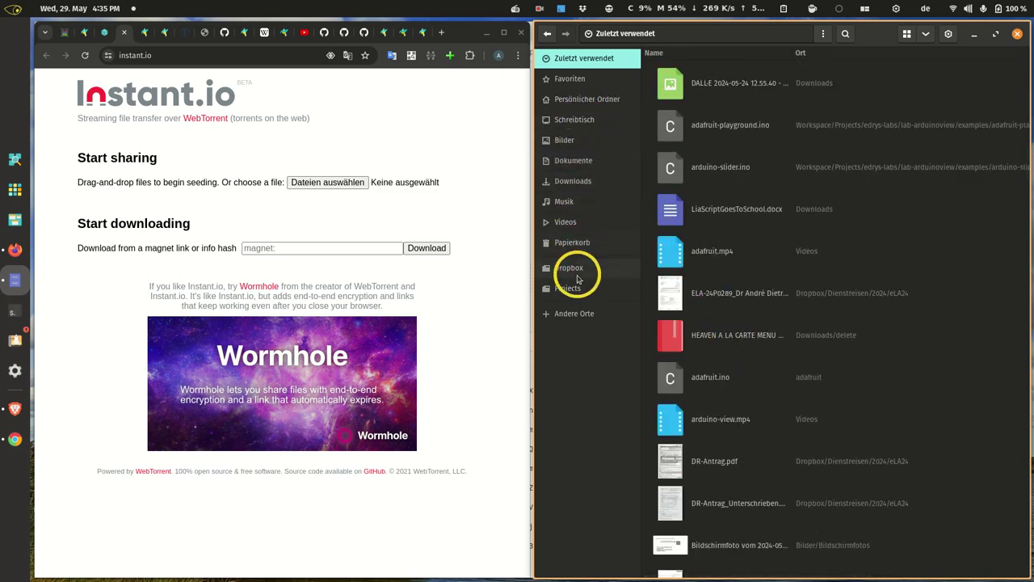
Go to the Projects folder and open its Freinet subfolder
click(567, 287)
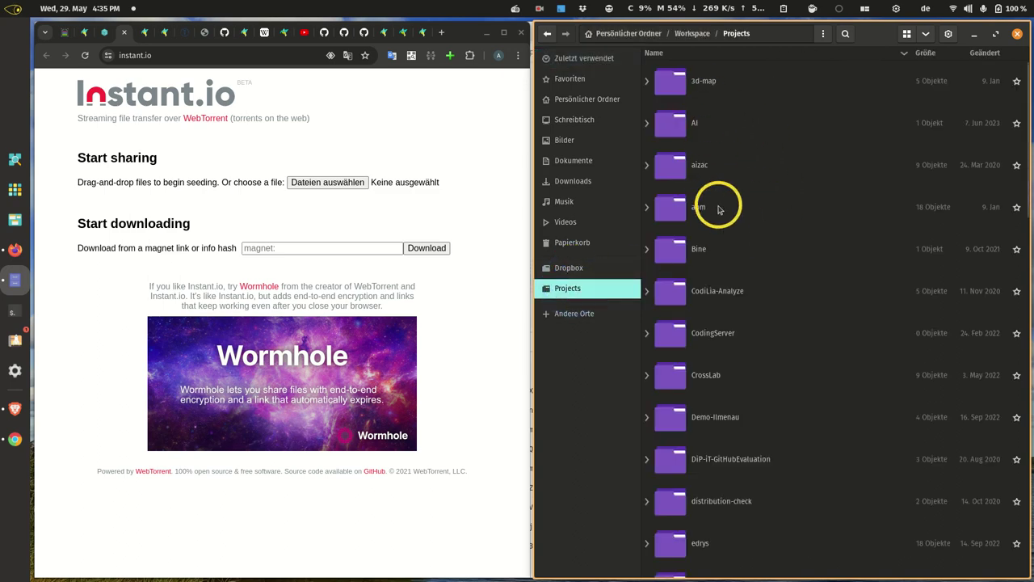
scroll(720, 206, down, 5)
scroll(719, 209, down, 5)
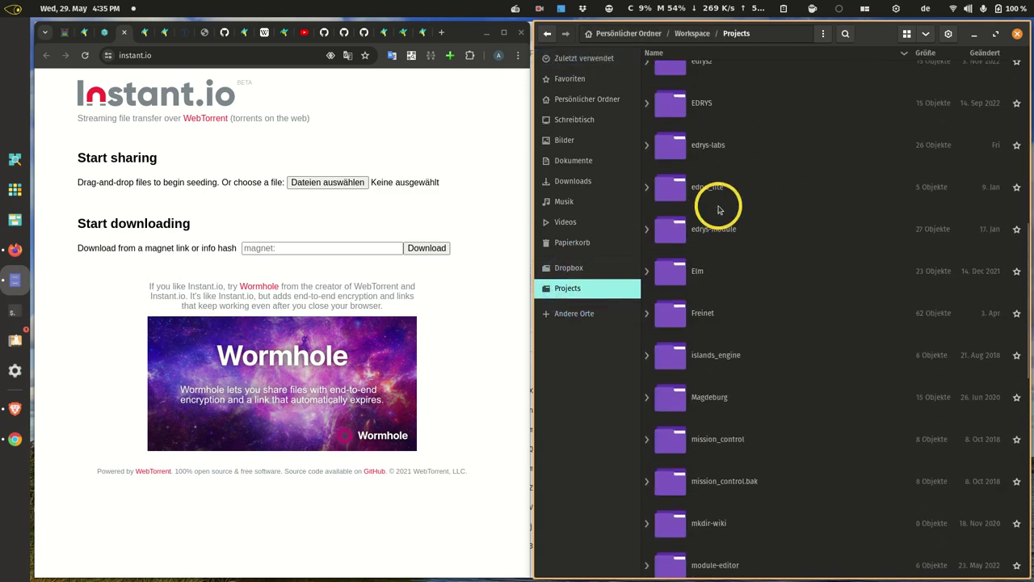
click(669, 312)
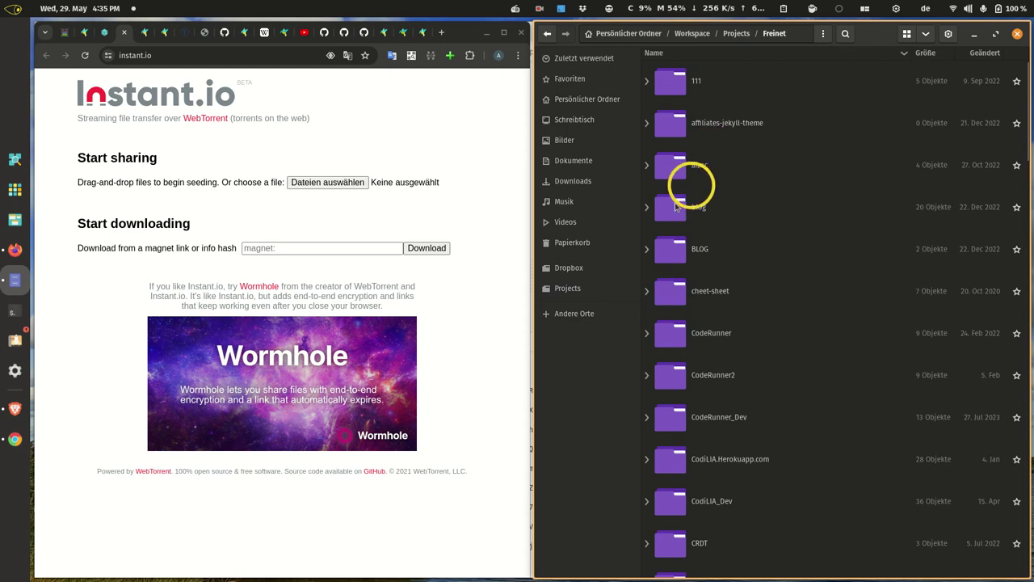
Open the eLearningAfrica-Kigali-2024 folder inside LiaPlayground, sorting the LiaPlayground contents by modification date, newest first
scroll(676, 208, down, 4)
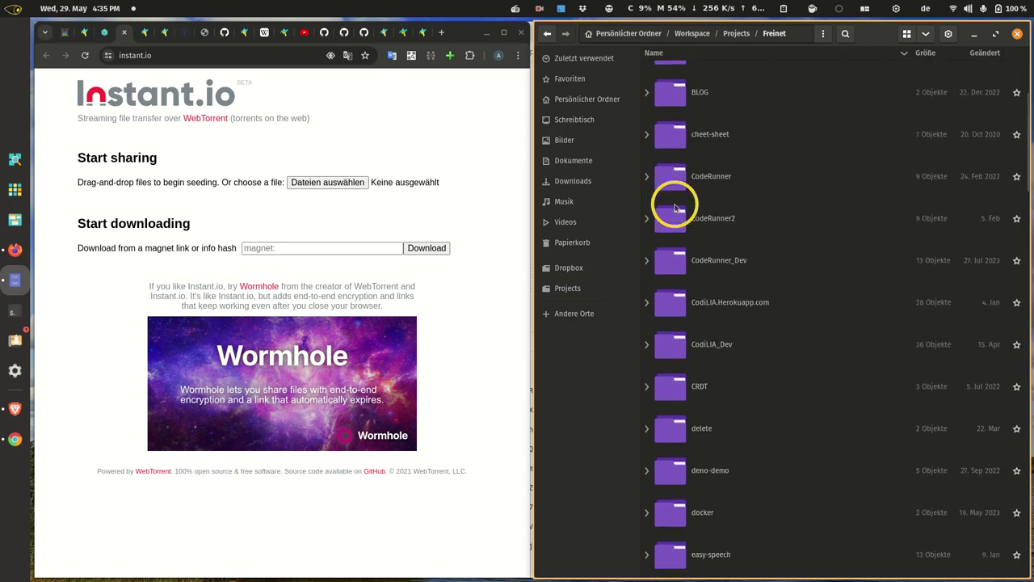
scroll(675, 209, up, 4)
scroll(704, 159, down, 8)
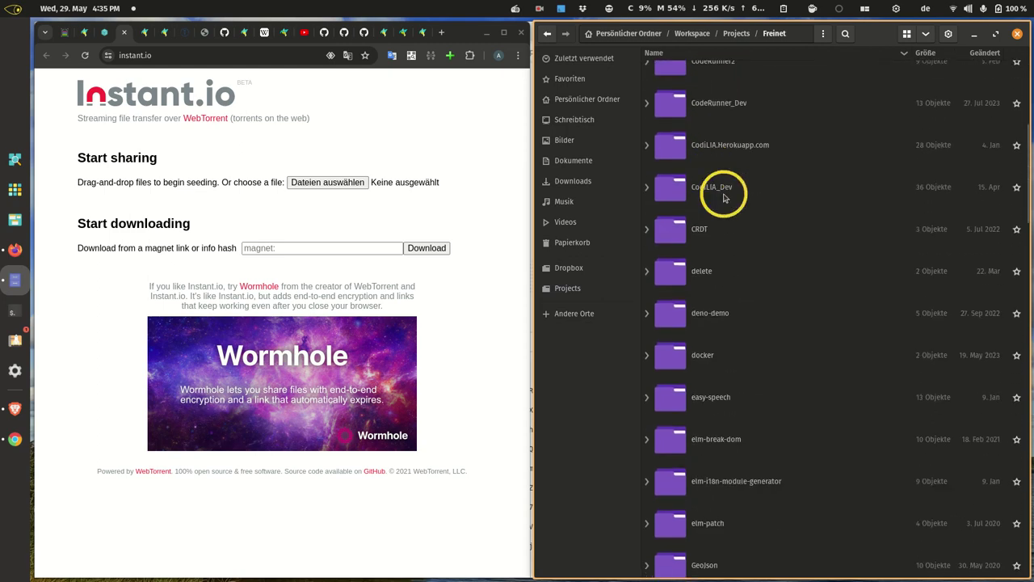
scroll(725, 197, down, 20)
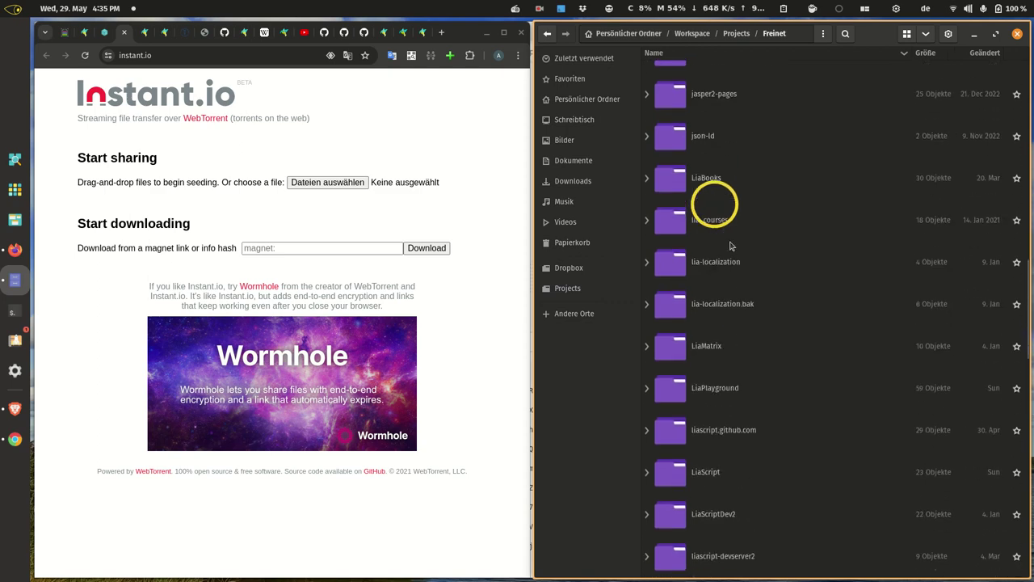
scroll(679, 325, down, 1)
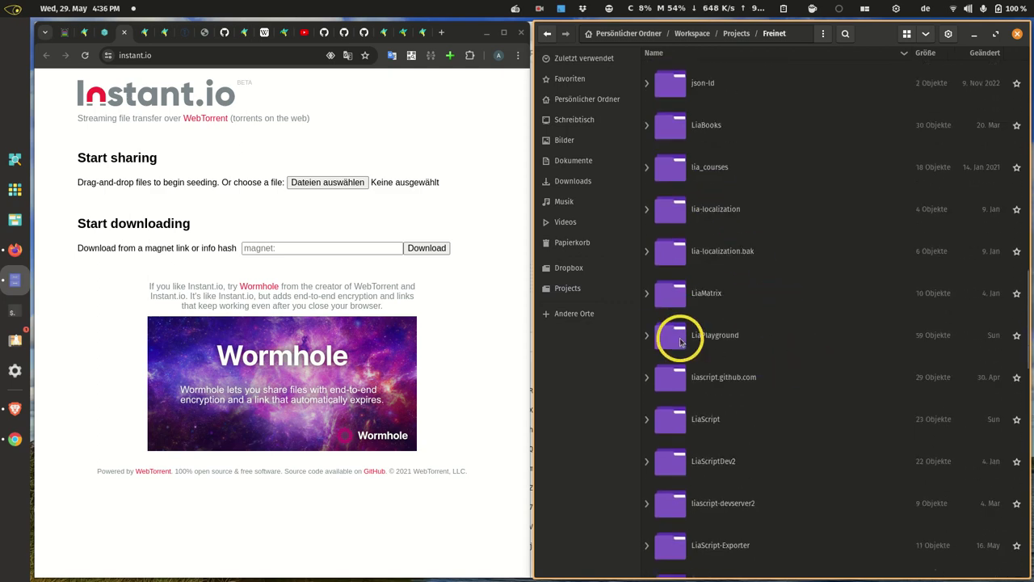
double_click(680, 341)
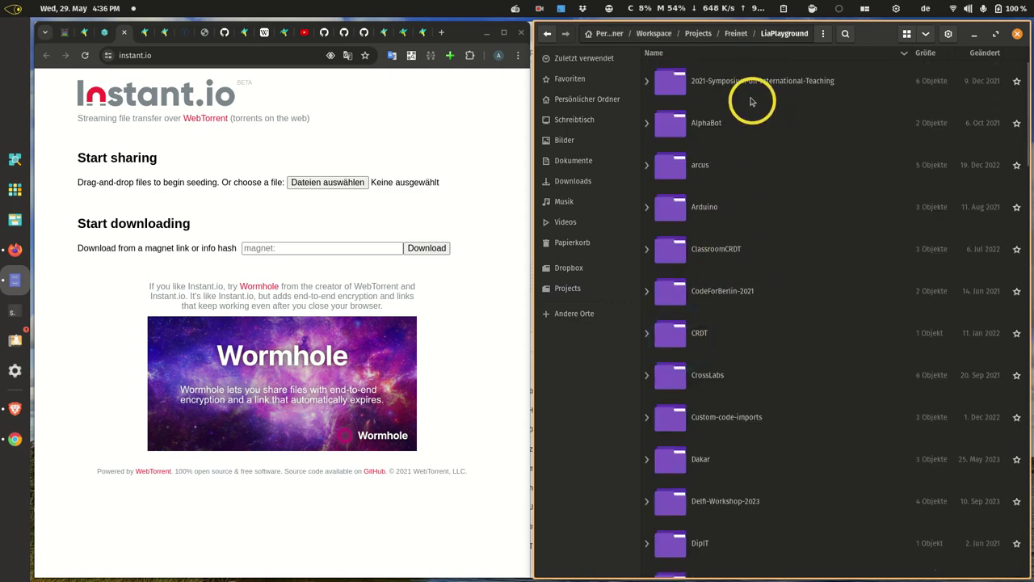
click(987, 52)
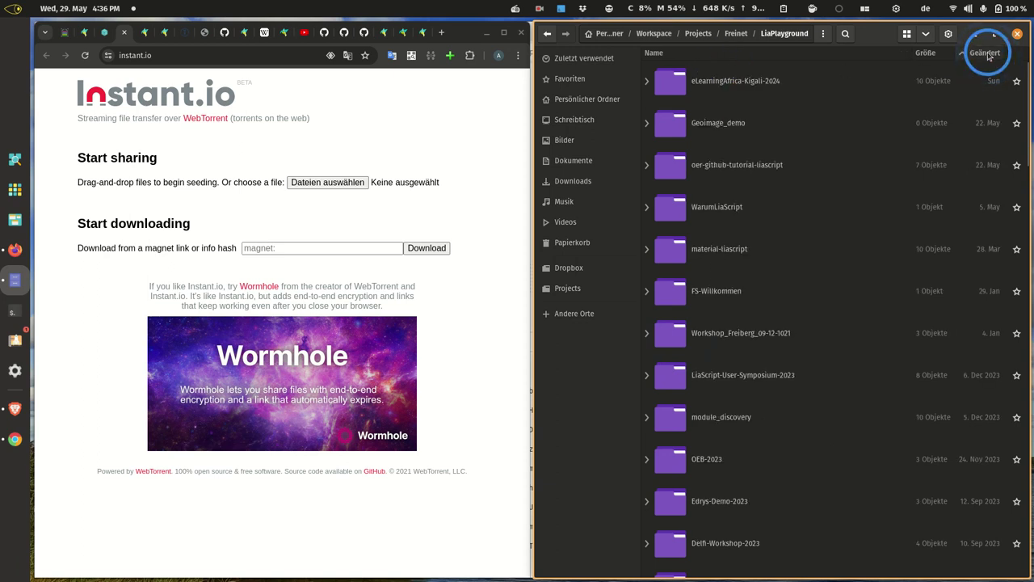
double_click(677, 84)
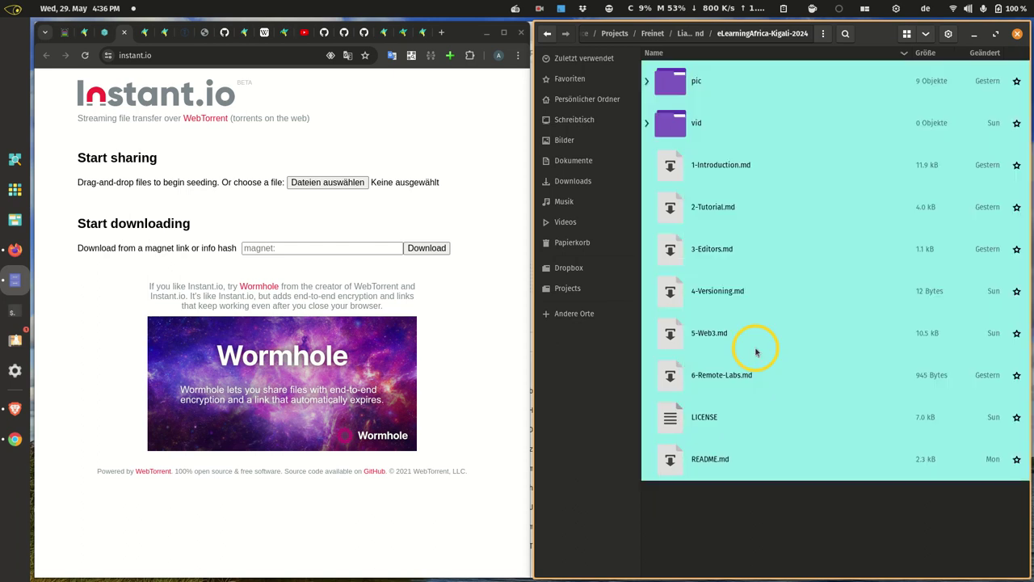
key(ctrl+a)
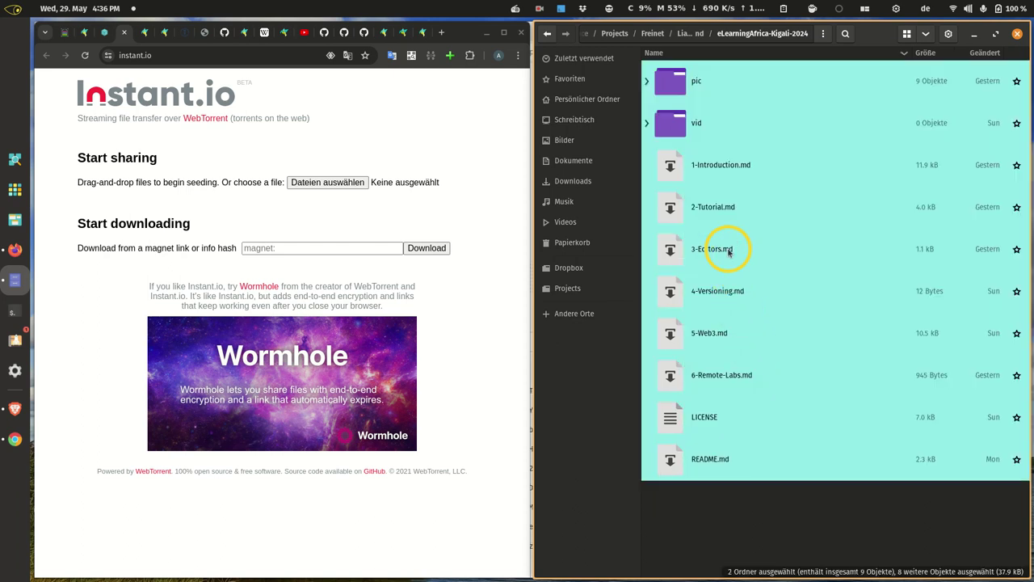
click(761, 503)
click(712, 459)
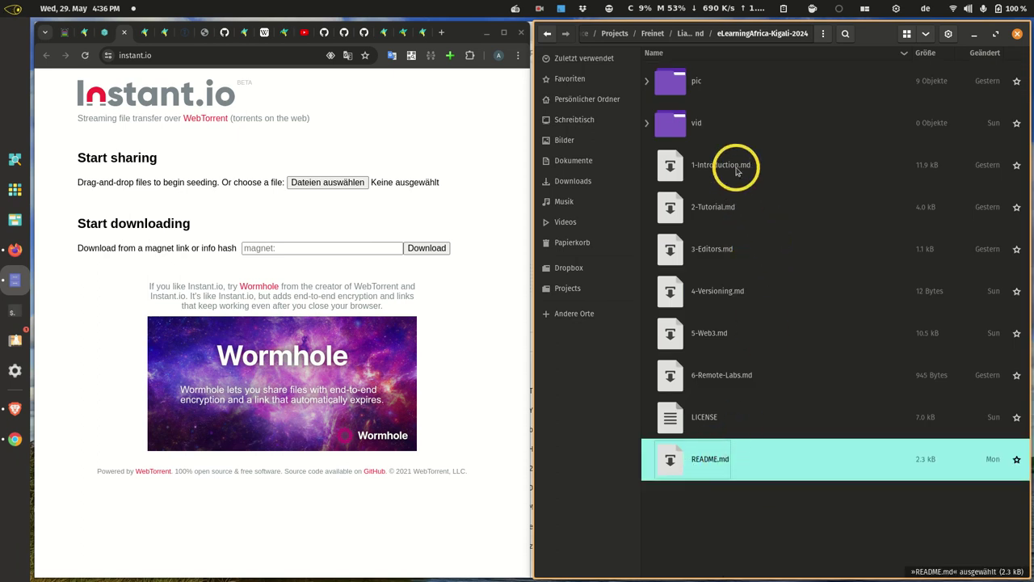
Select only the pic and vid folders together with 5-Web3.md in the course folder
click(711, 334)
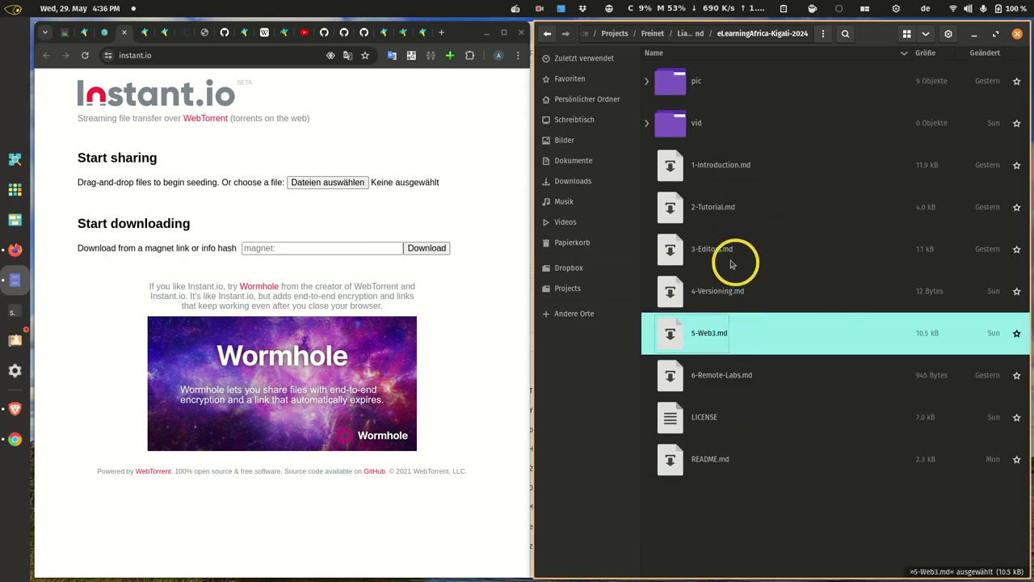
shift+click(678, 123)
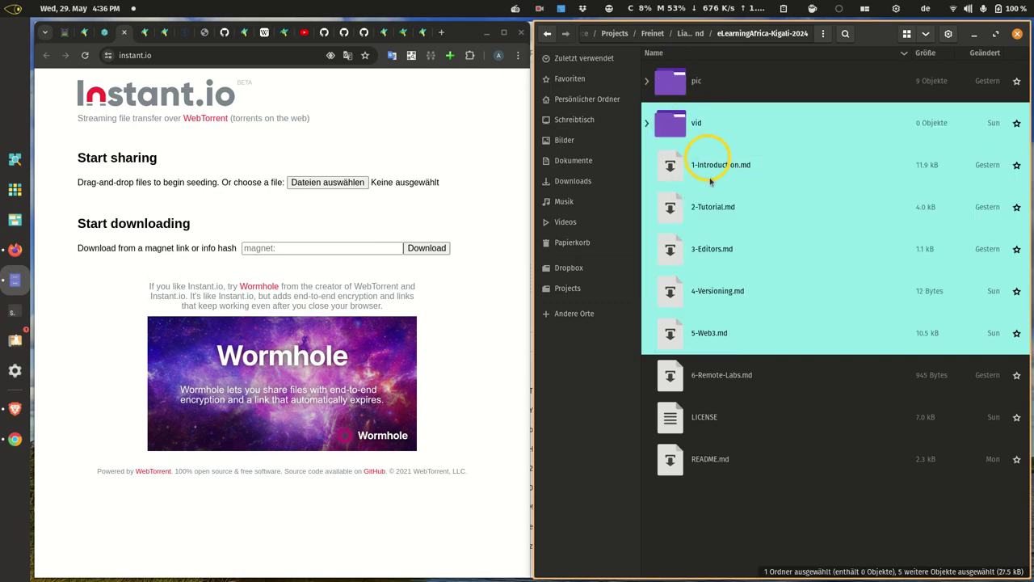
shift+click(666, 93)
ctrl+click(669, 291)
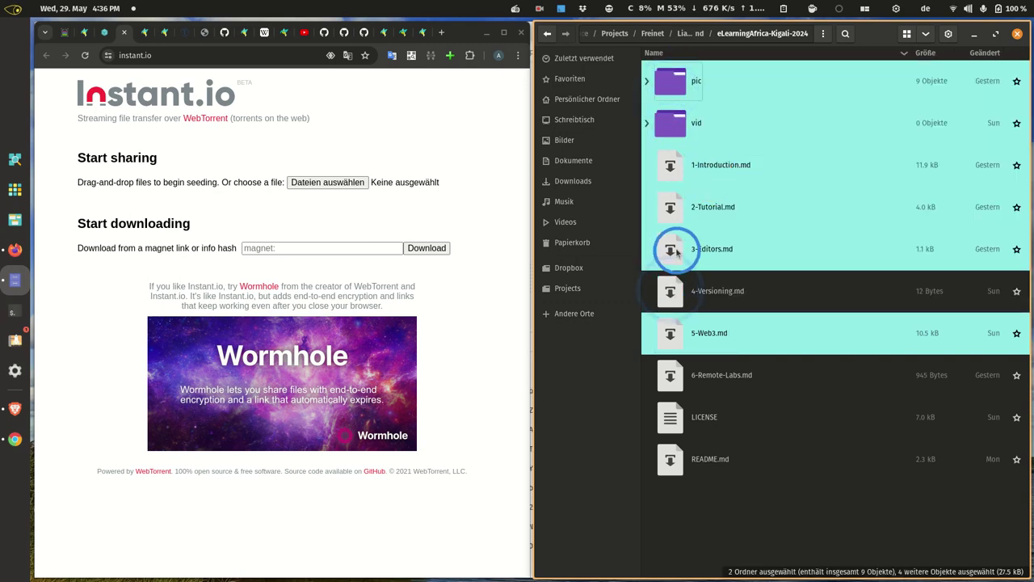
ctrl+click(670, 249)
ctrl+click(674, 206)
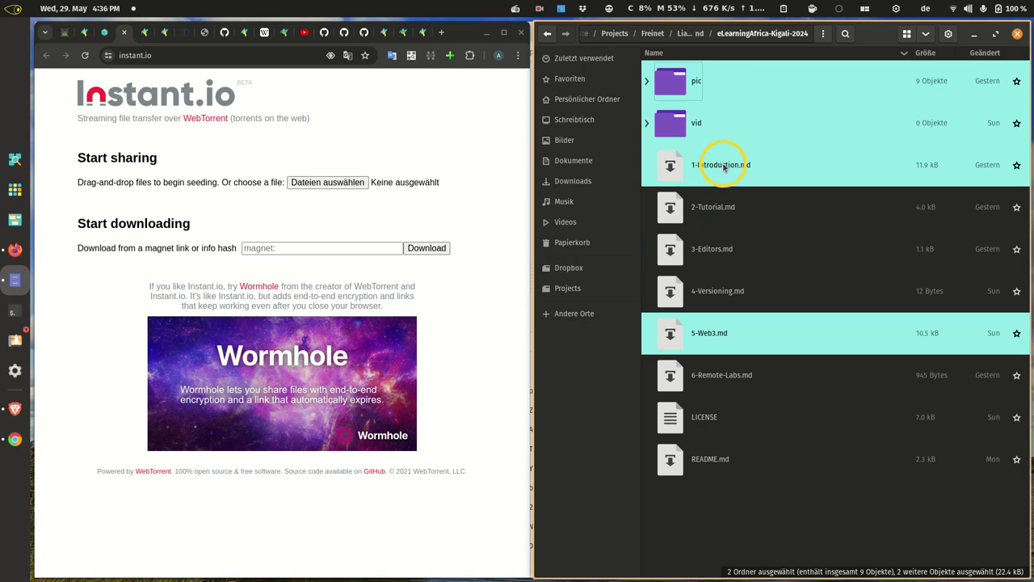
ctrl+click(721, 167)
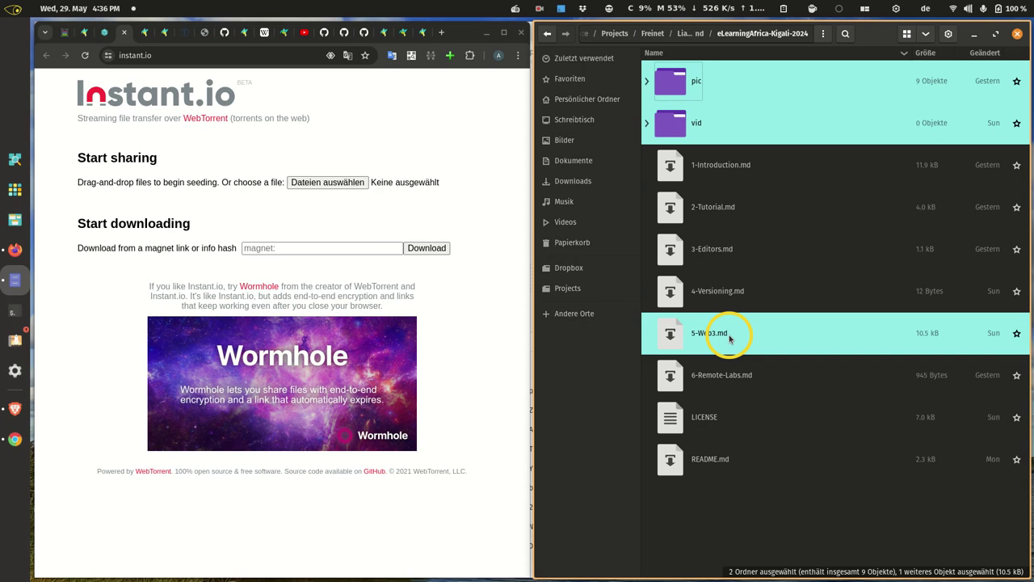
Drop the selected folders and 5-Web3.md onto the Instant.io page to seed them, and look through the resulting log and previews
drag(728, 338, 196, 224)
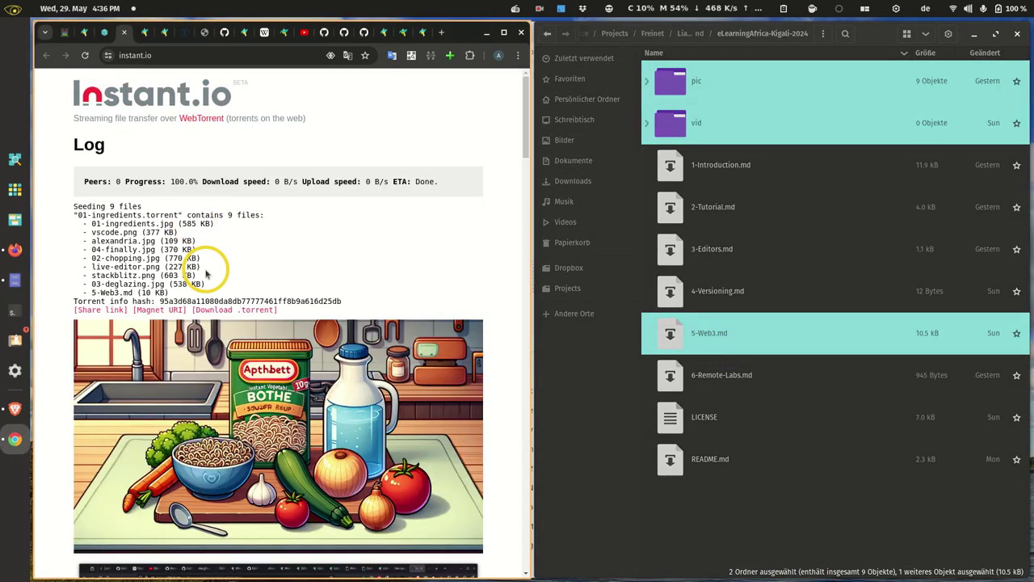
scroll(135, 327, down, 5)
scroll(286, 312, down, 5)
scroll(286, 313, up, 10)
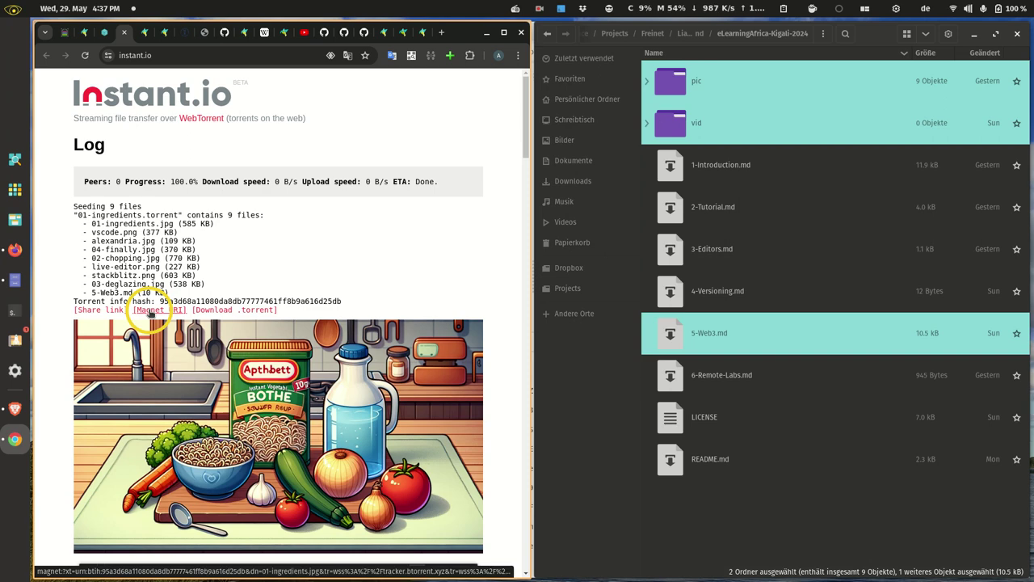
Copy the link address of the seeded files' Magnet URI and open liascript.github.io in a new browser tab
right_click(150, 313)
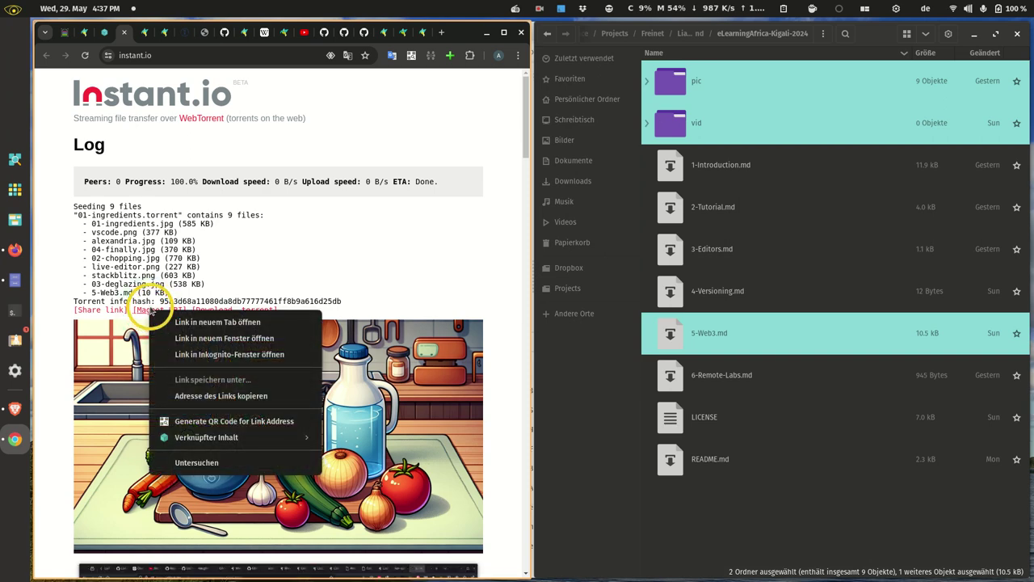
click(247, 395)
click(440, 33)
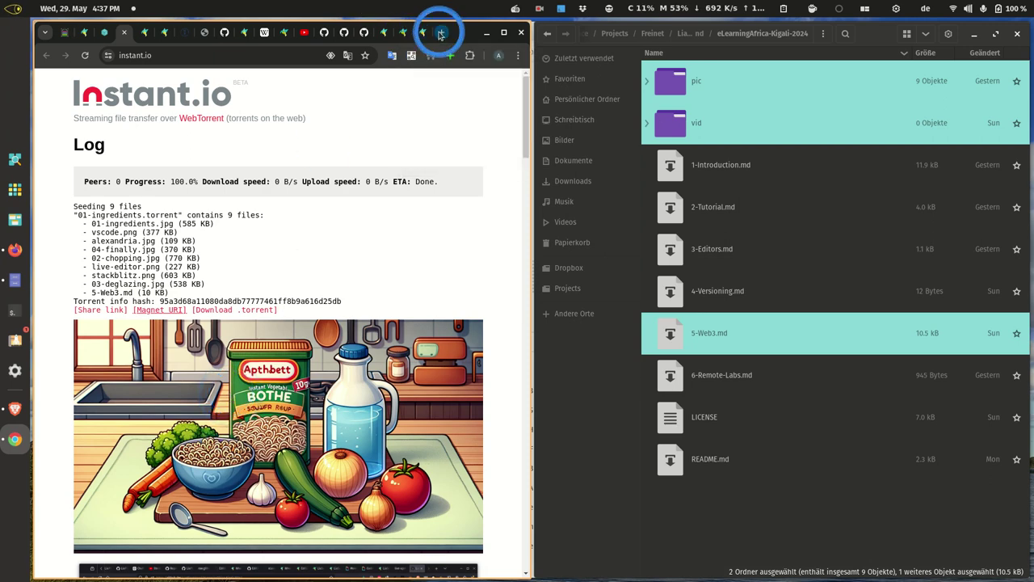
click(220, 56)
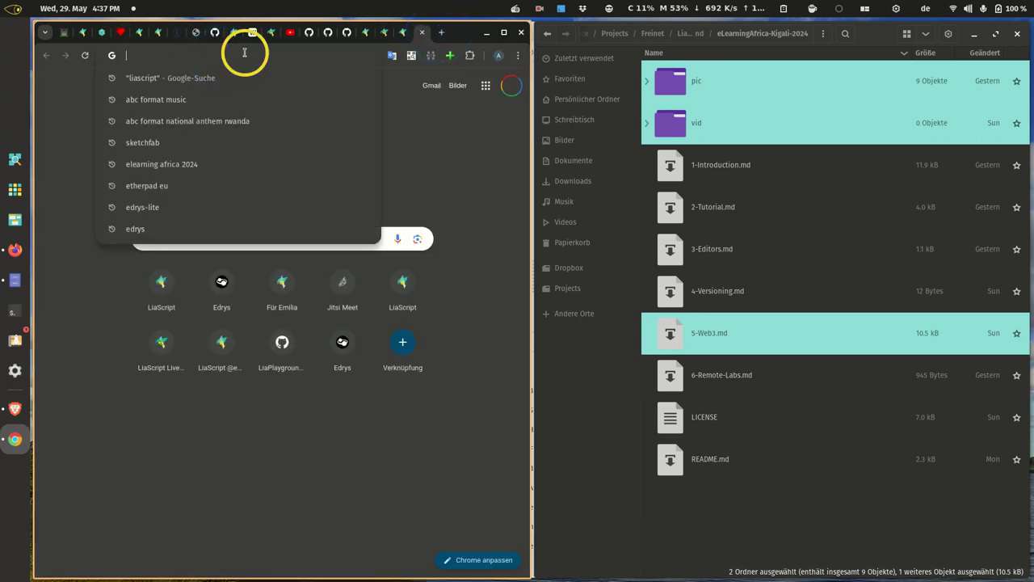
text(liascript.github.io/LiveEditor)
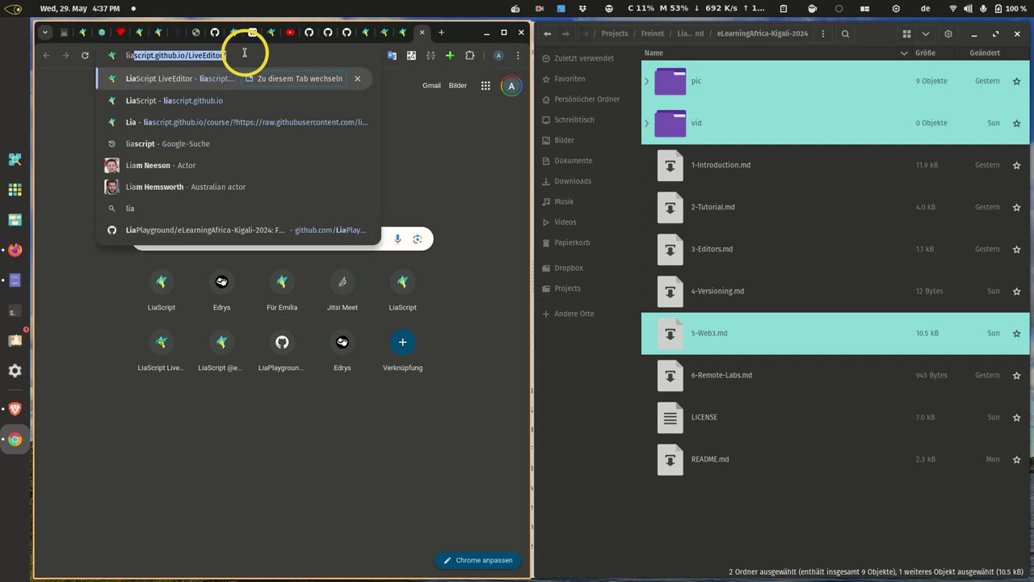
key(BackSpace)
key(BackSpace)
key(BackSpace)
key(BackSpace)
key(BackSpace)
key(BackSpace)
key(BackSpace)
key(BackSpace)
key(BackSpace)
key(BackSpace)
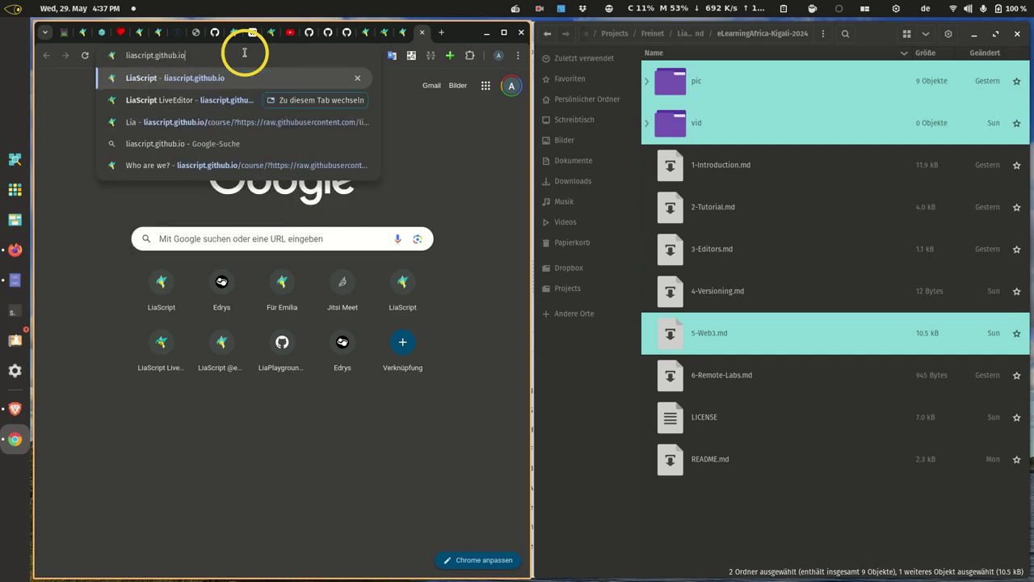
key(Return)
Paste the copied magnet link as the Markdown-URL on the LiaScript home page and go back to the link's beginning
click(173, 307)
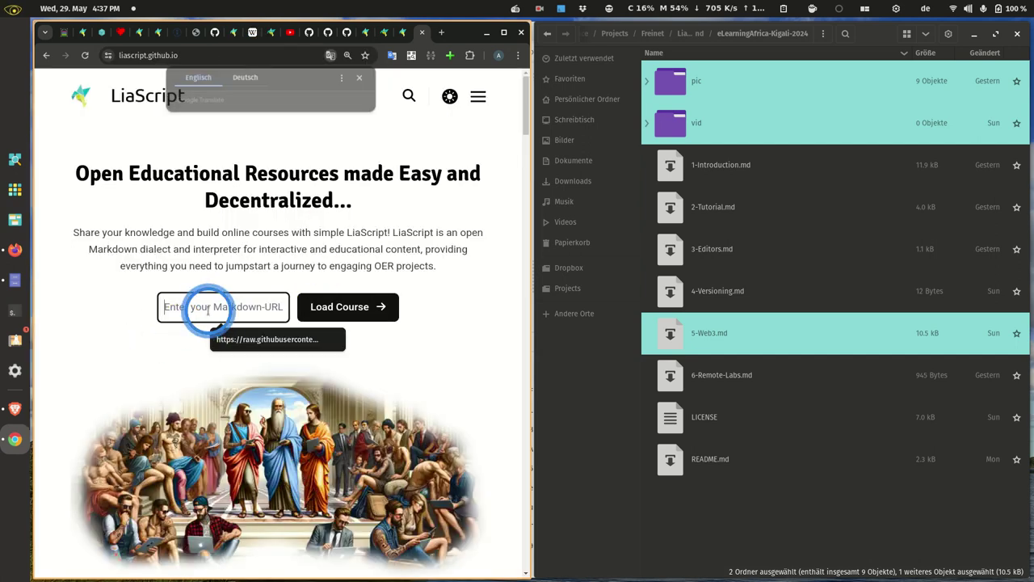
key(ctrl+v)
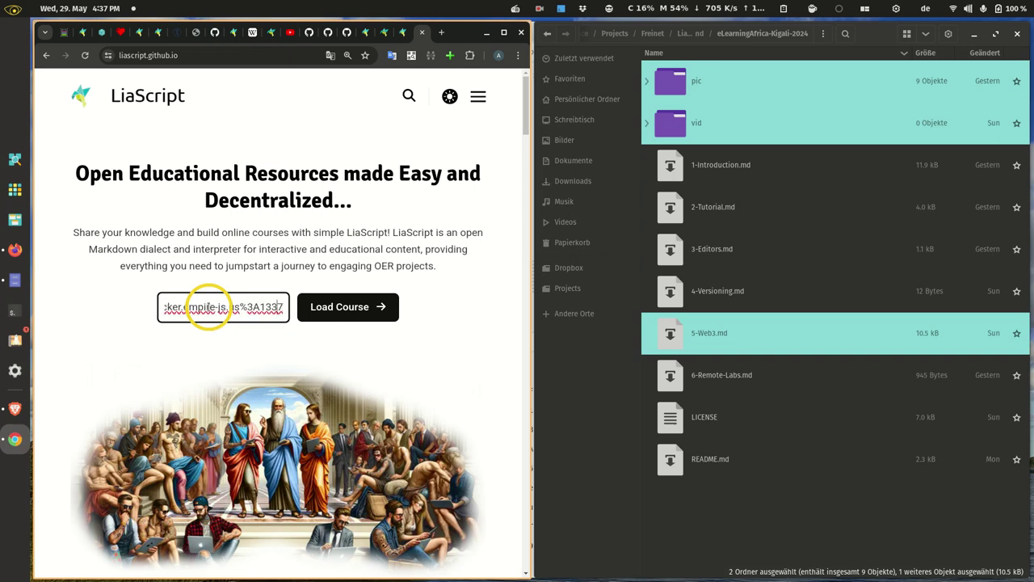
key(Left)
key(Left)
key(Left)
key(Left)
key(Left)
key(Left)
key(Left)
key(Left)
key(Left)
key(Left)
key(Left)
key(Left)
key(Left)
key(Left)
key(Left)
key(Left)
key(Left)
key(Left)
key(Left)
key(Left)
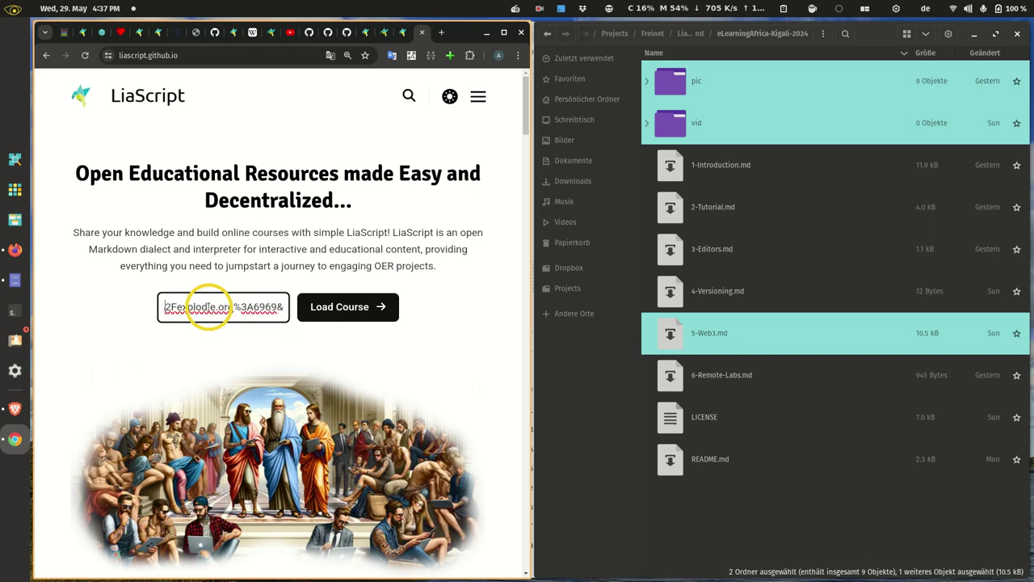
key(Left)
key(Left)
key(Left)
key(Left)
key(Left)
key(Left)
key(Left)
key(Left)
key(Left)
key(Left)
key(Left)
key(Left)
key(Left)
key(Left)
key(Left)
key(Left)
key(Left)
key(Left)
key(Left)
key(Left)
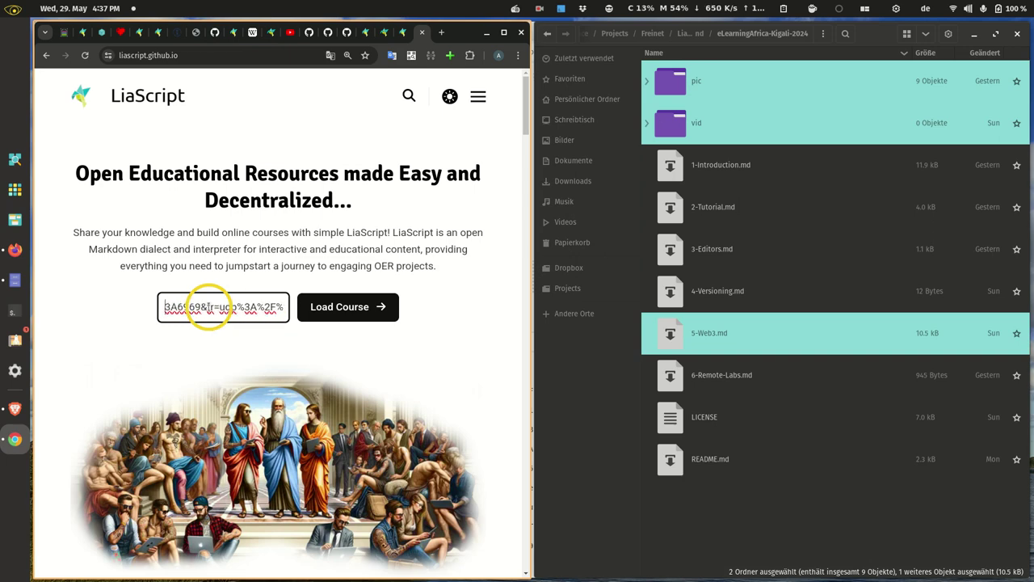
key(Left)
key(Left)
key(Left)
key(Left)
key(Left)
key(Left)
key(Left)
key(Left)
key(Left)
key(Left)
key(Left)
key(Left)
key(Left)
key(Left)
key(Left)
key(Left)
key(Left)
key(Left)
key(Left)
key(Left)
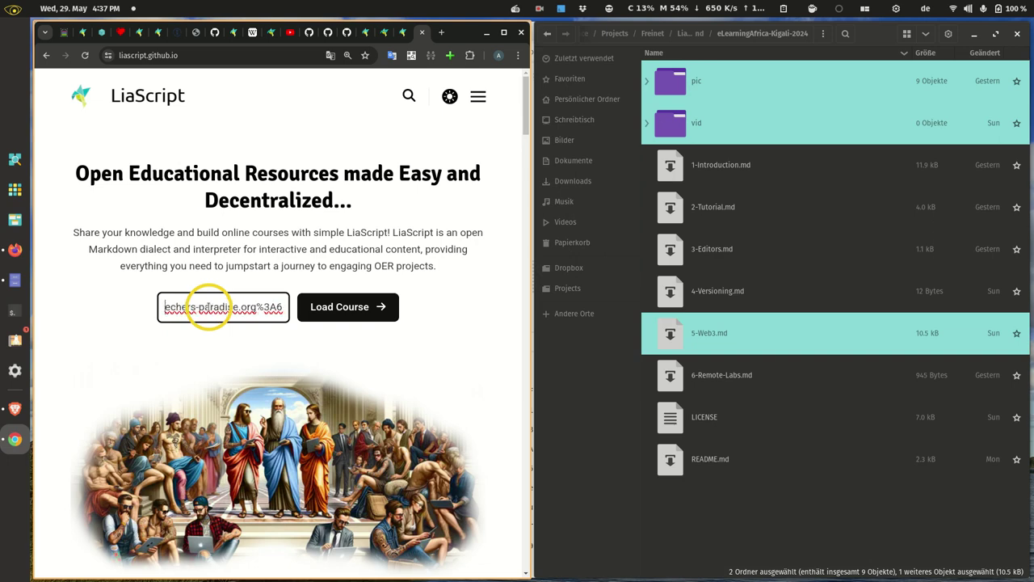
key(Left)
key(Left)
key(Left)
key(Left)
key(Left)
key(Left)
key(Left)
key(Left)
key(Left)
key(Left)
key(Left)
key(Left)
key(Left)
key(Left)
key(Left)
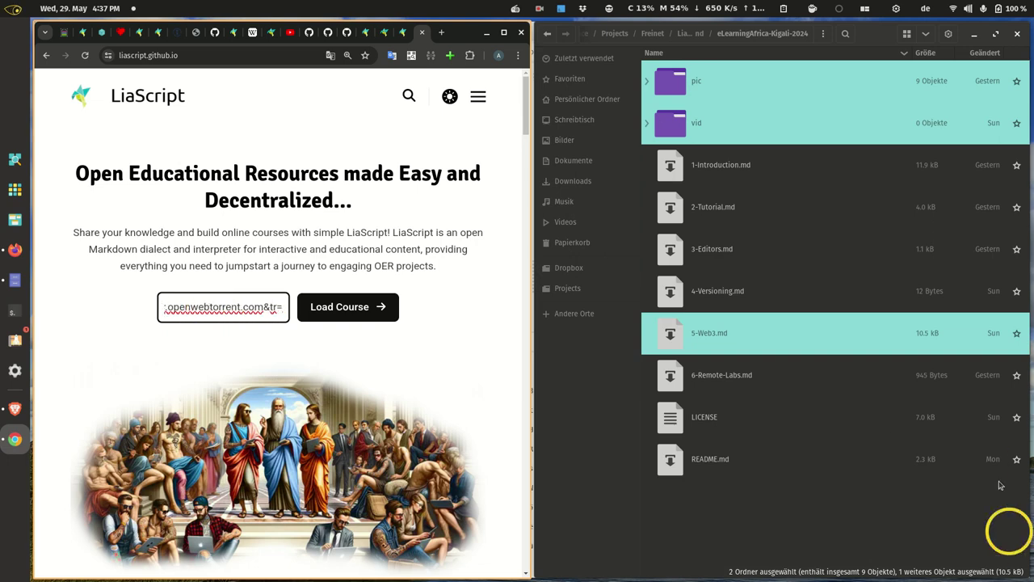
key(Home)
Minimize the file manager window and load the LiaScript course from the entered magnet link
click(972, 33)
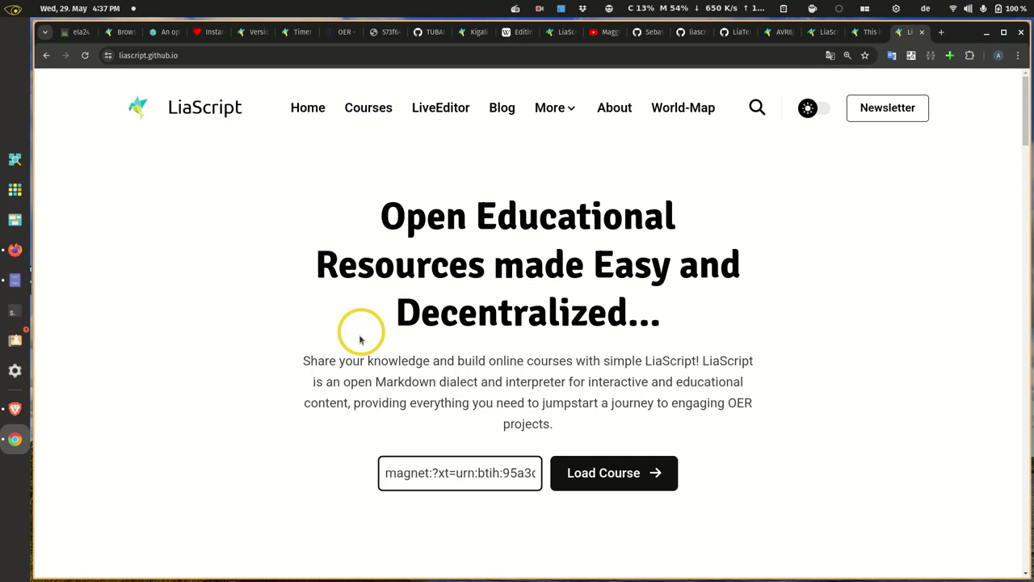
click(411, 475)
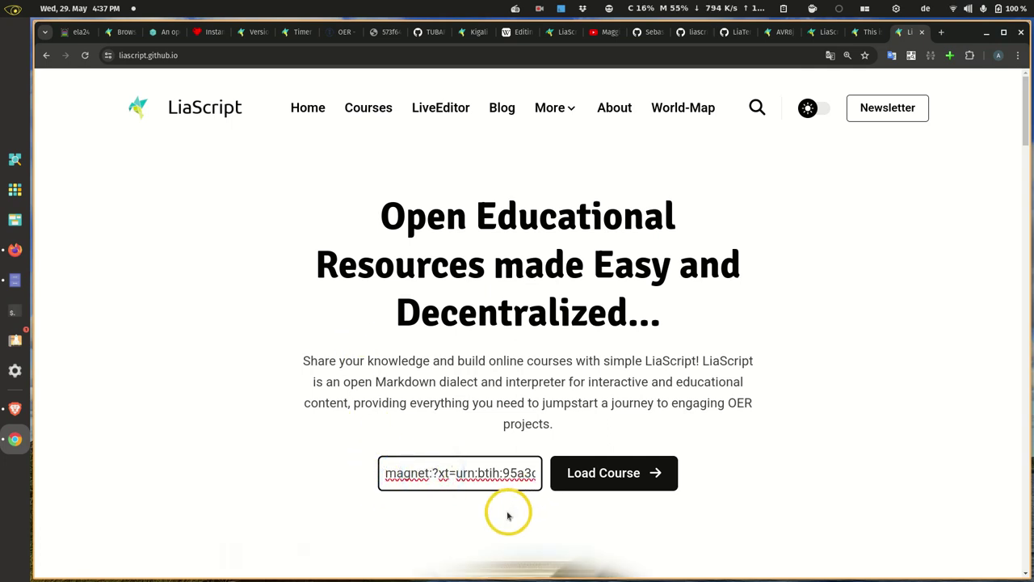
click(640, 486)
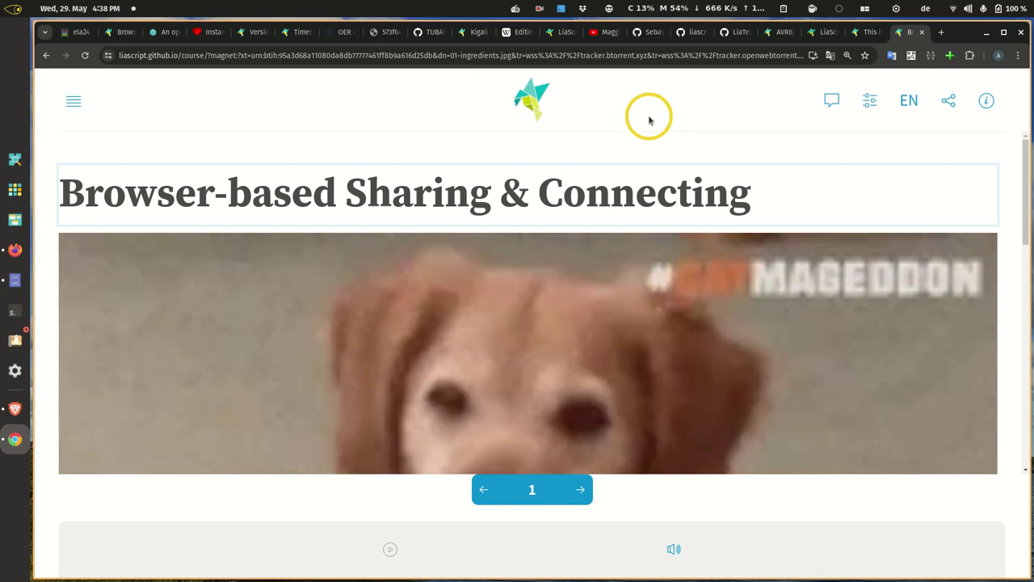
Return to the course tab showing the WebTorrent slide, advance to the Connecting Users slide and view its image
click(119, 33)
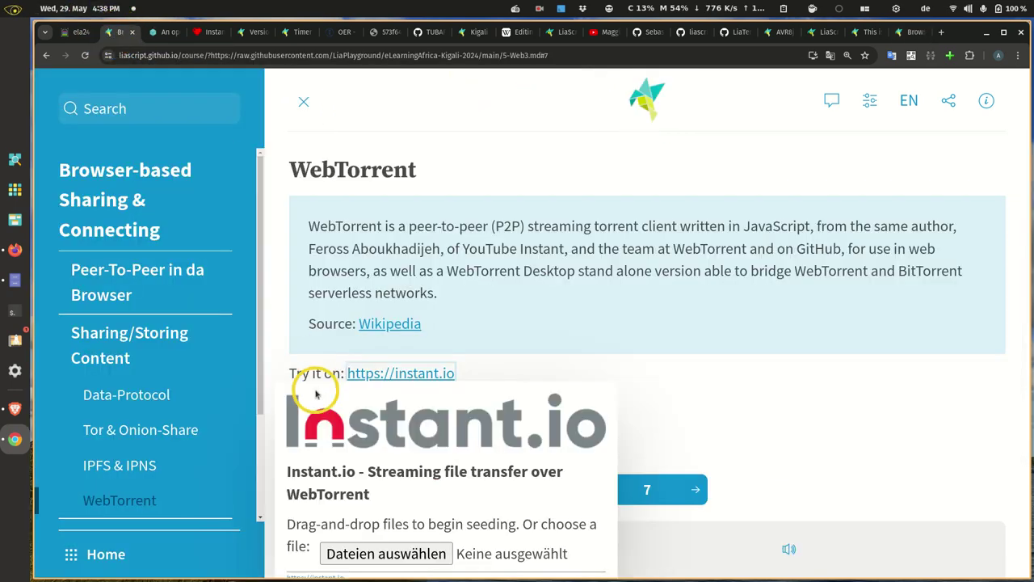
scroll(185, 363, down, 2)
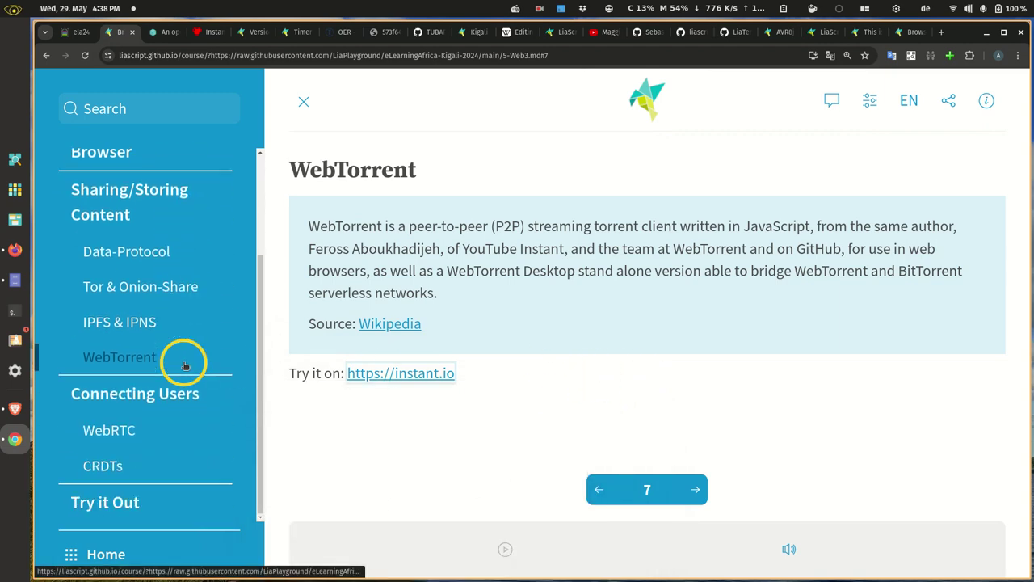
click(695, 490)
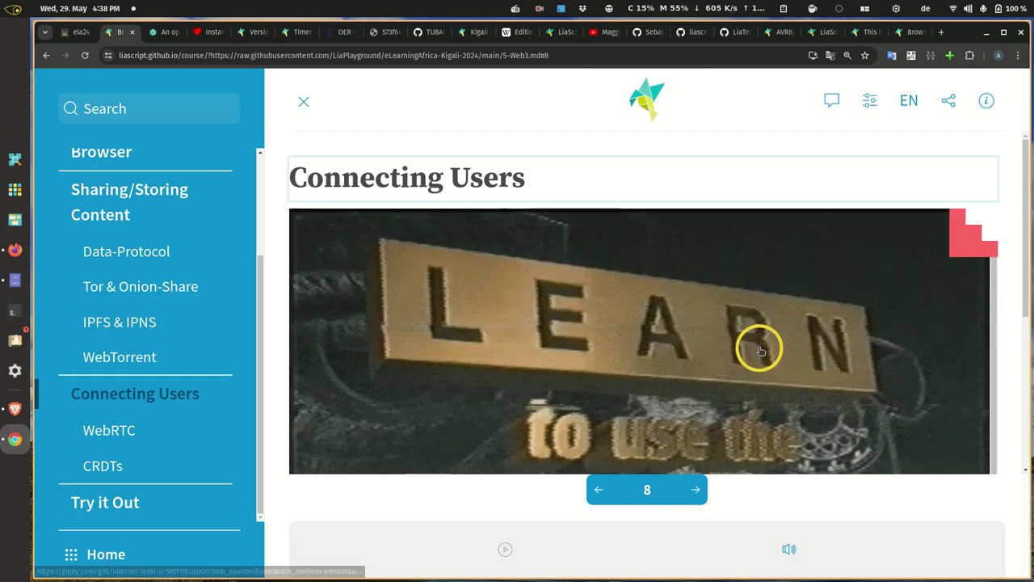
scroll(1011, 328, down, 2)
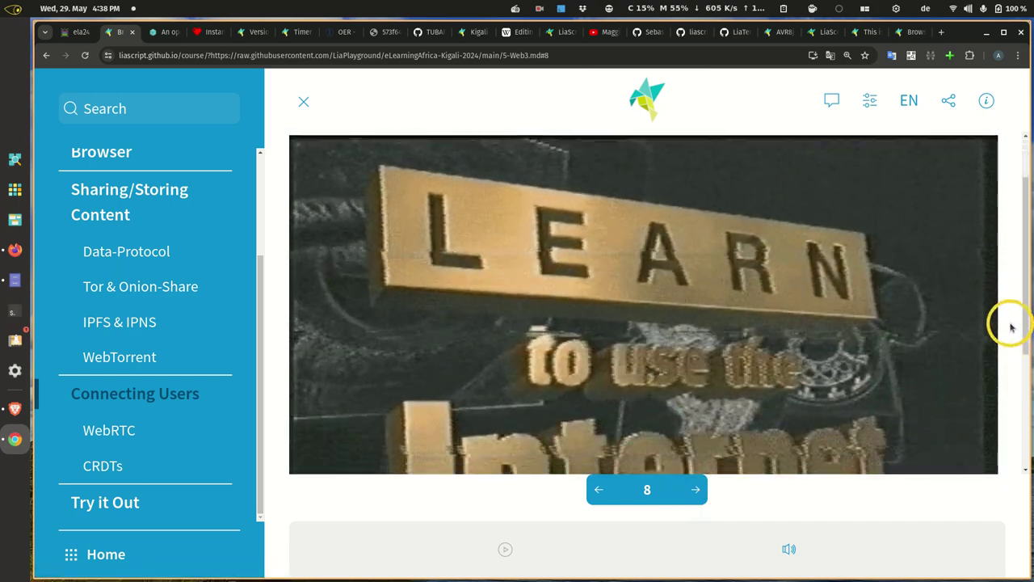
Advance to the WebRTC slide and step through the Alice and Bob signaling diagram up to Direct Communication
click(696, 489)
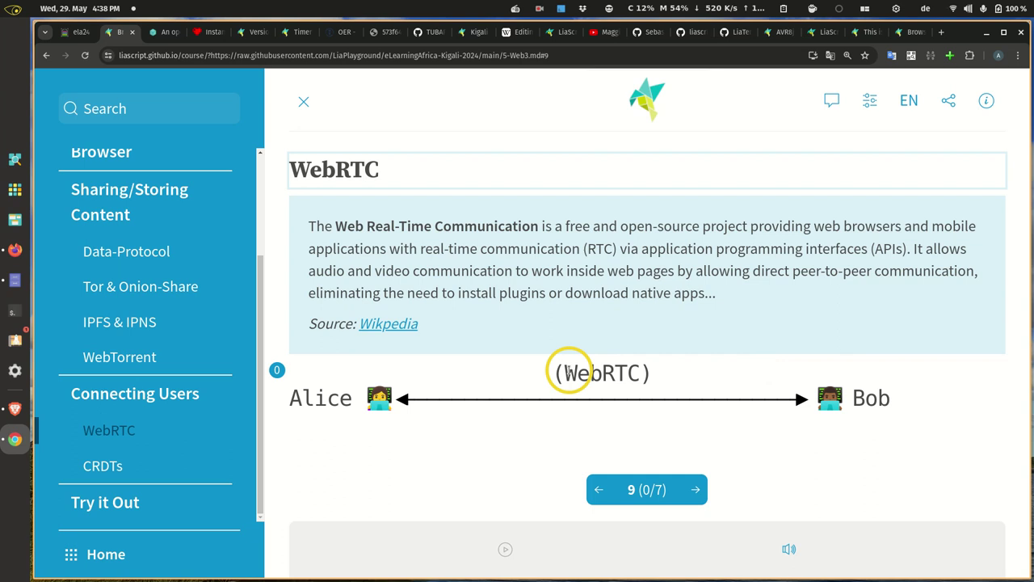
click(696, 487)
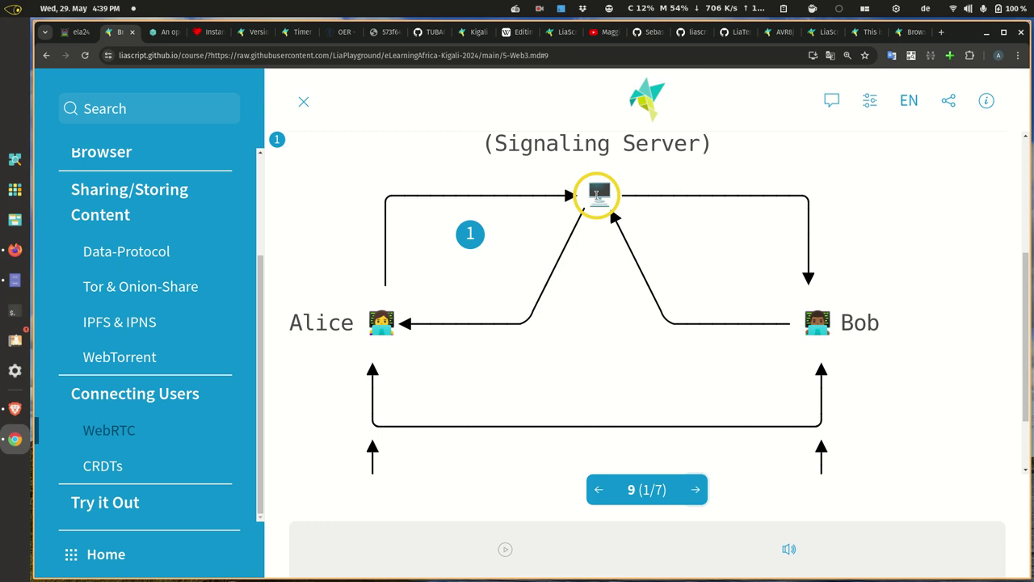
click(692, 491)
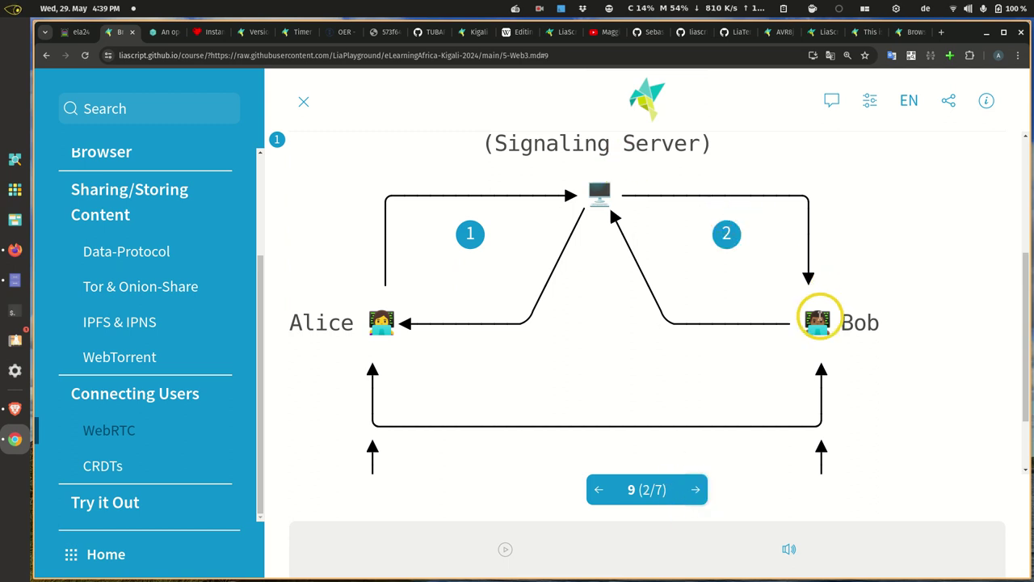
click(693, 488)
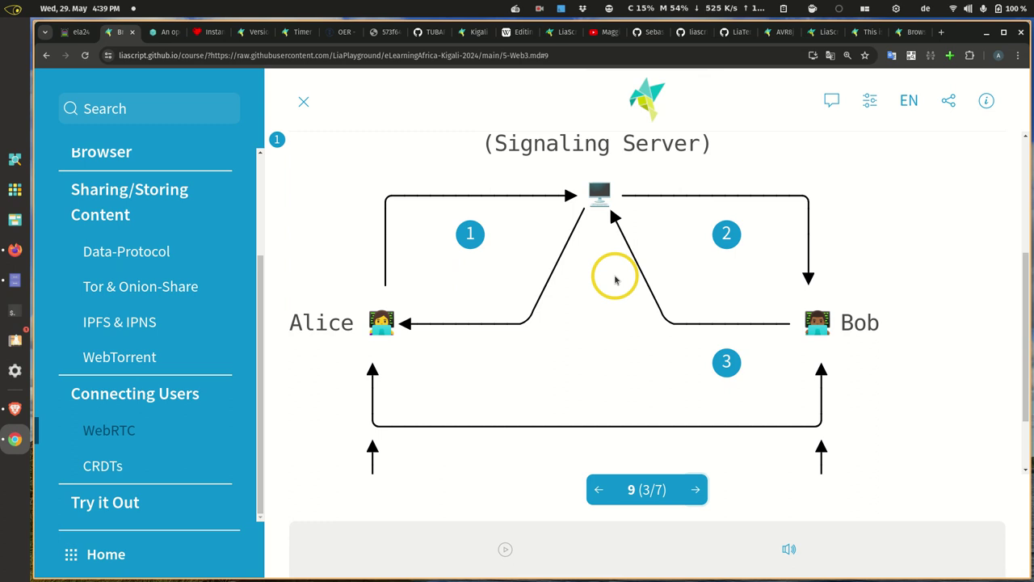
click(695, 489)
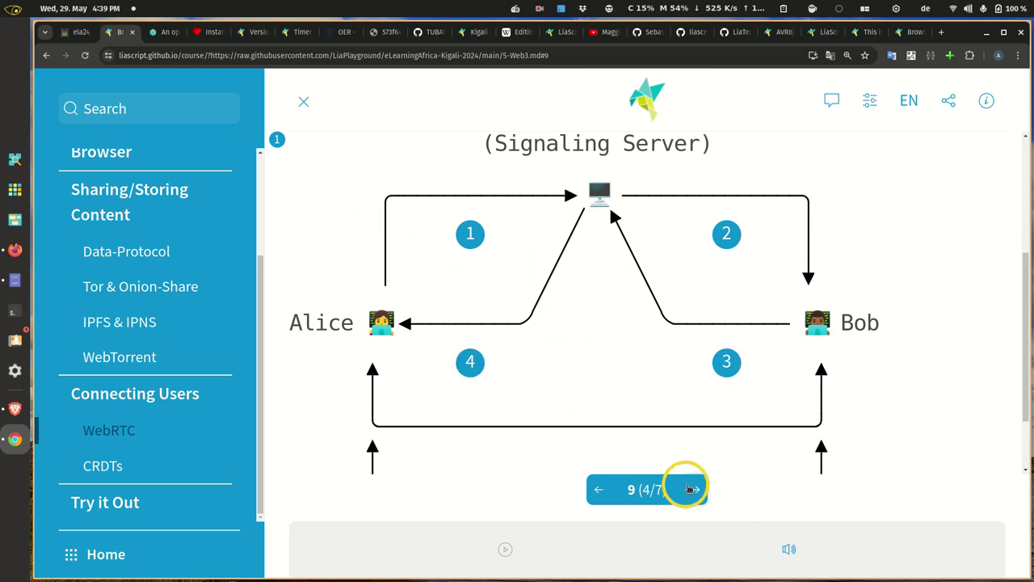
click(697, 491)
click(494, 357)
scroll(646, 369, down, 2)
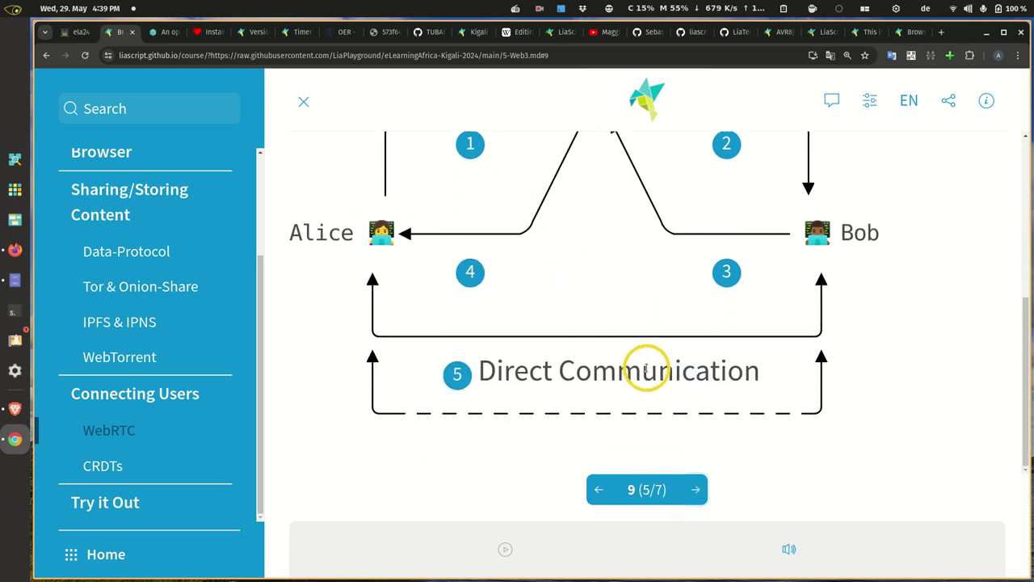
Reveal the indirect TURN connection and the embedded Web RTC - HTTP203 video on the WebRTC slide, and start the video
click(696, 490)
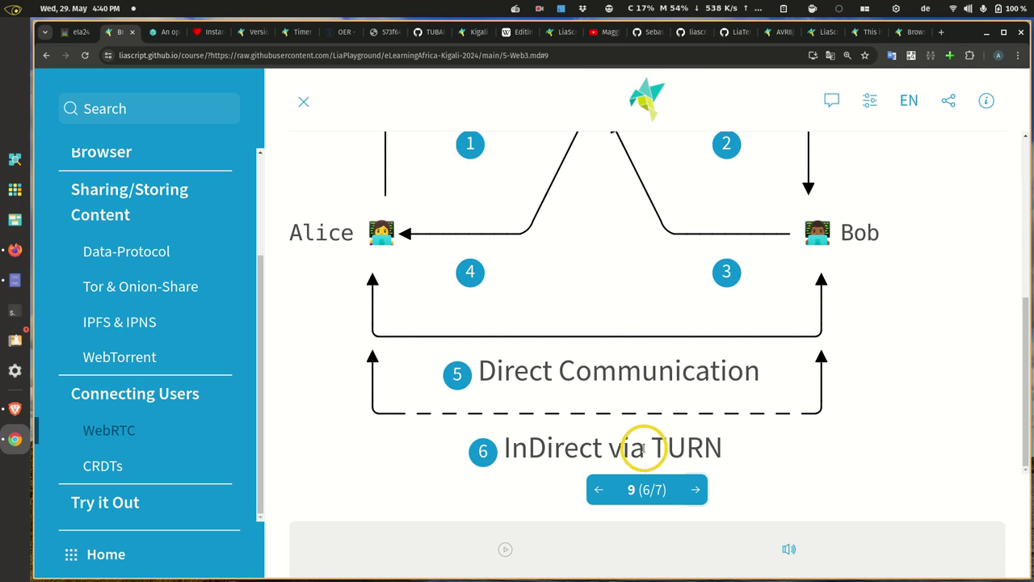
click(698, 491)
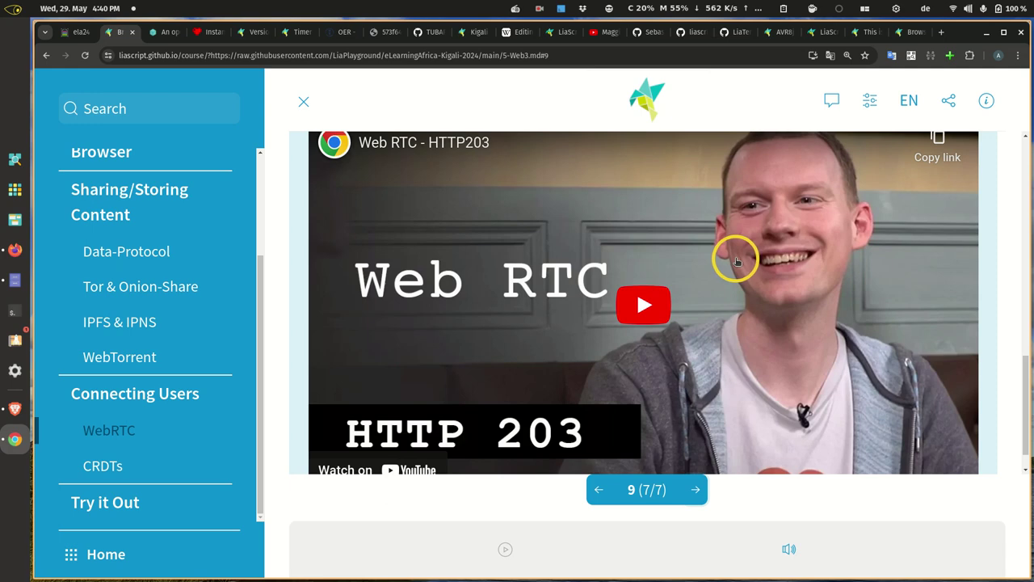
click(646, 310)
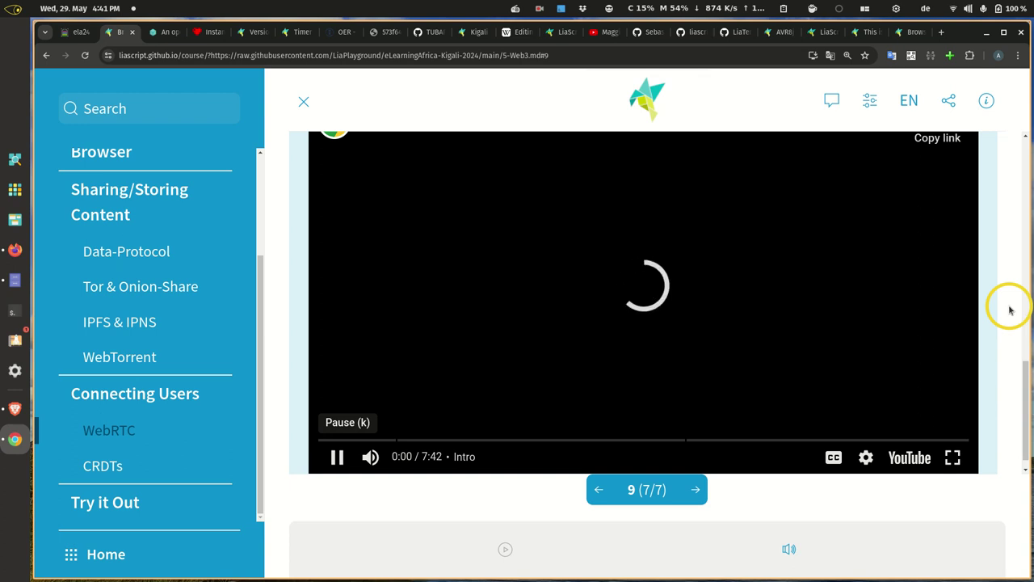
Step through the CRDTs slide from the guarantees and distributed counter task to the Implementations list, and continue to the Try it Out slide
click(695, 489)
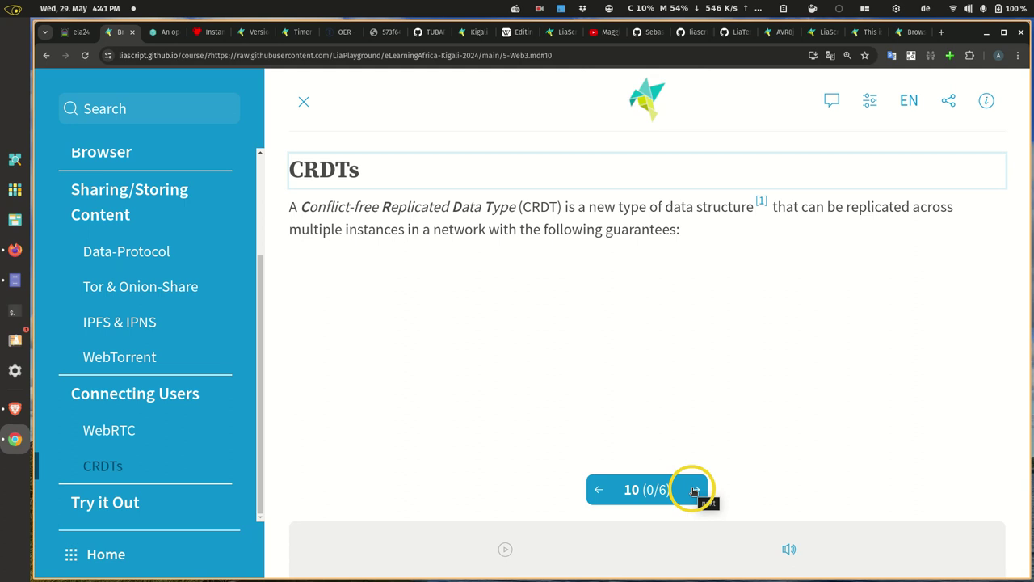
click(694, 490)
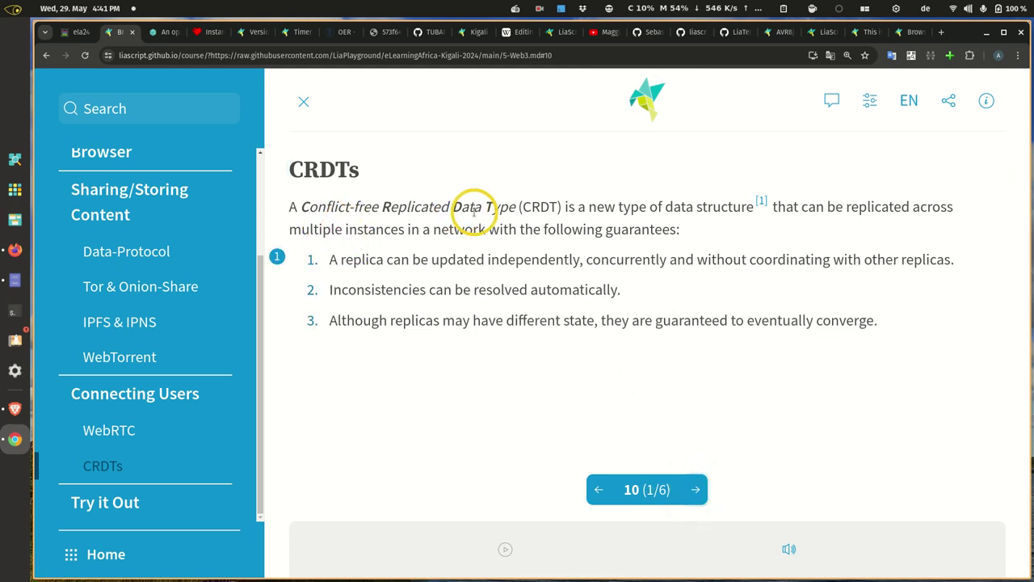
click(694, 490)
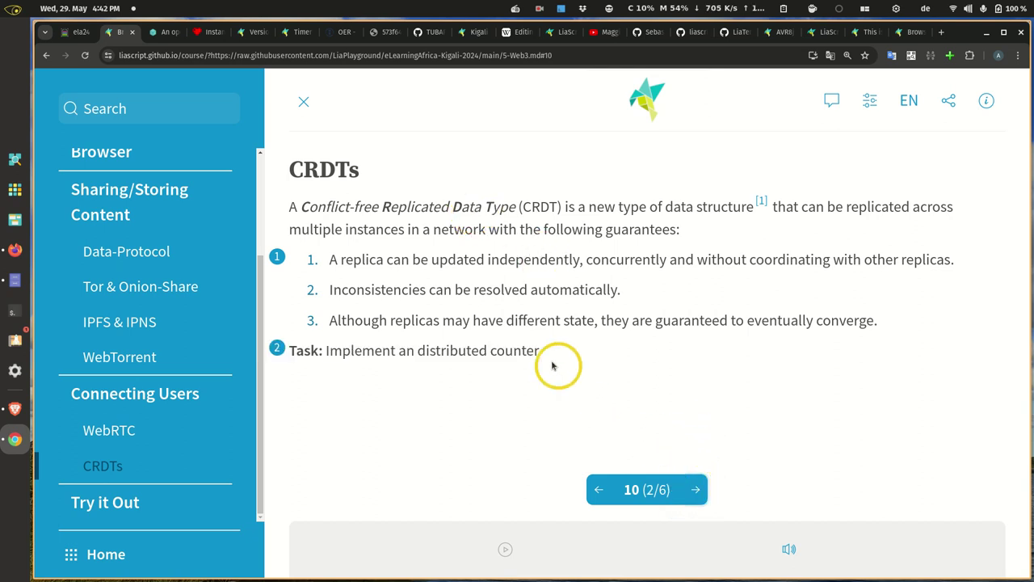
click(697, 489)
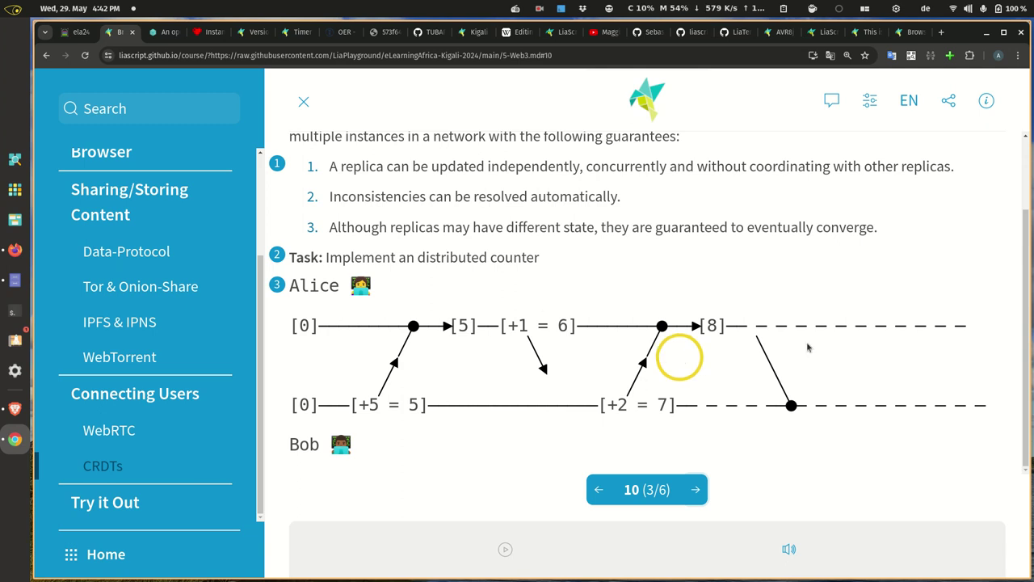
click(696, 490)
click(696, 489)
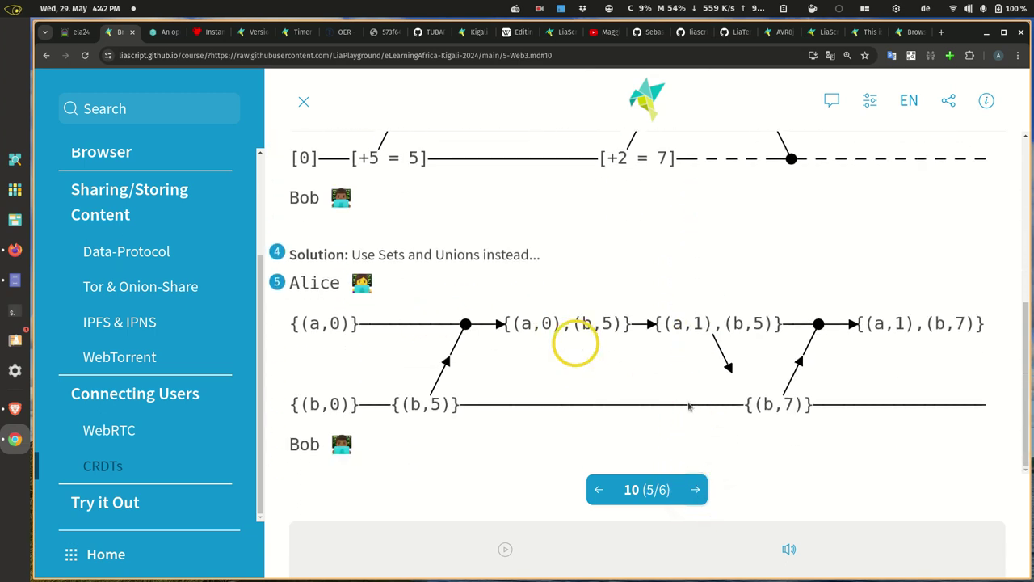
click(697, 487)
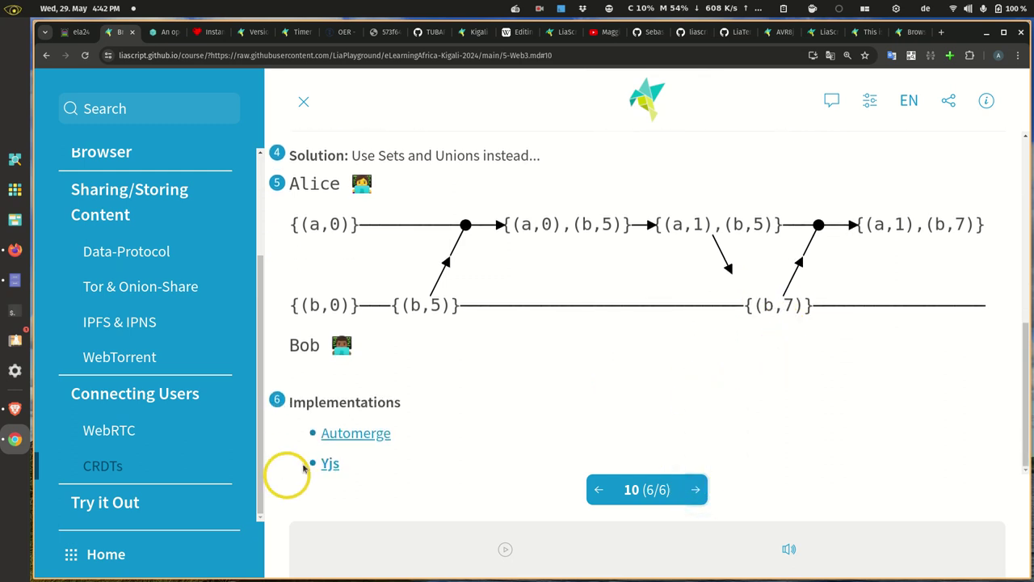
click(694, 489)
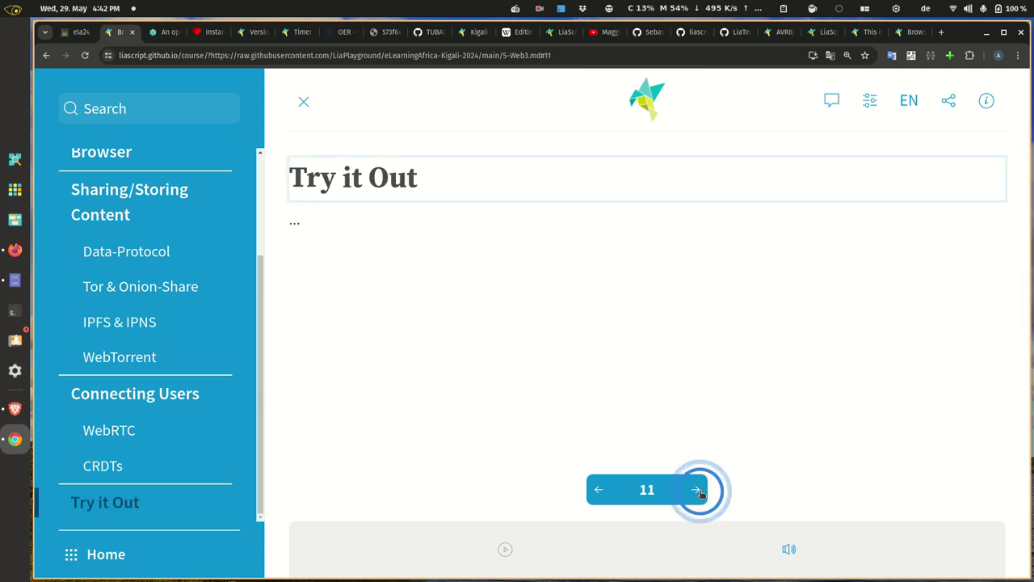
click(309, 261)
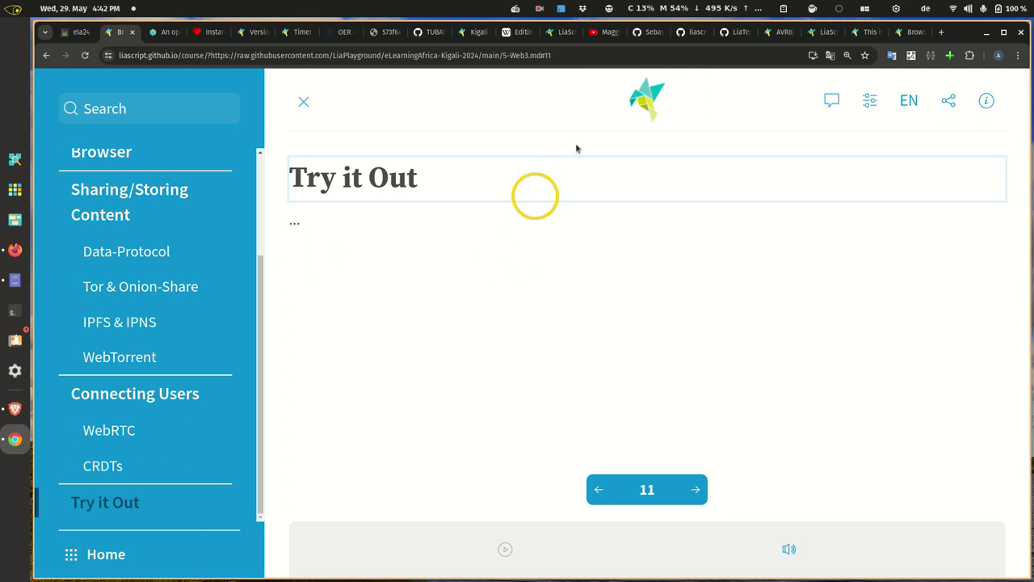
Switch to the "This is my lerning nugget" course and open its classroom sharing settings
click(905, 32)
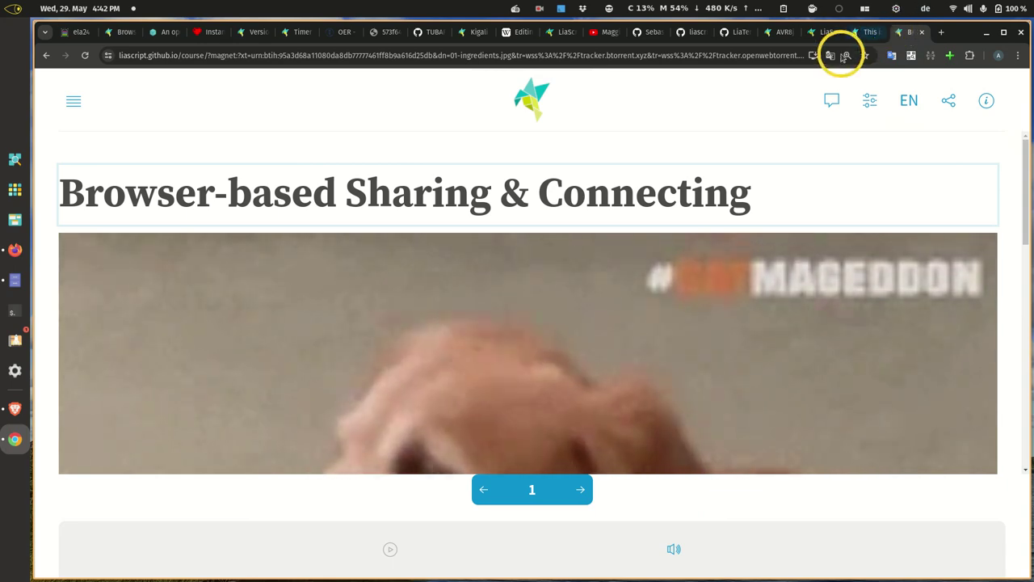
click(863, 34)
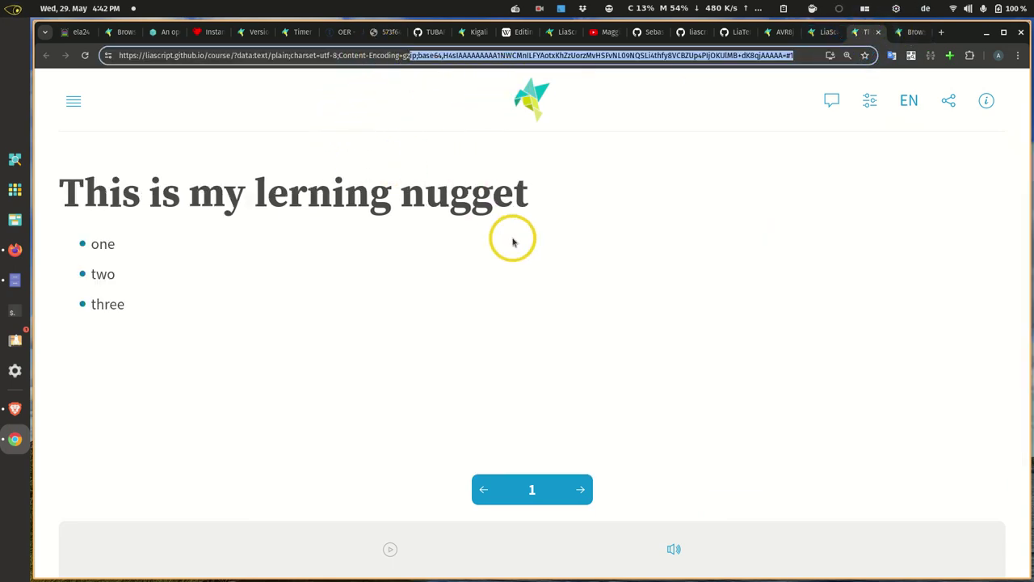
click(951, 99)
click(867, 301)
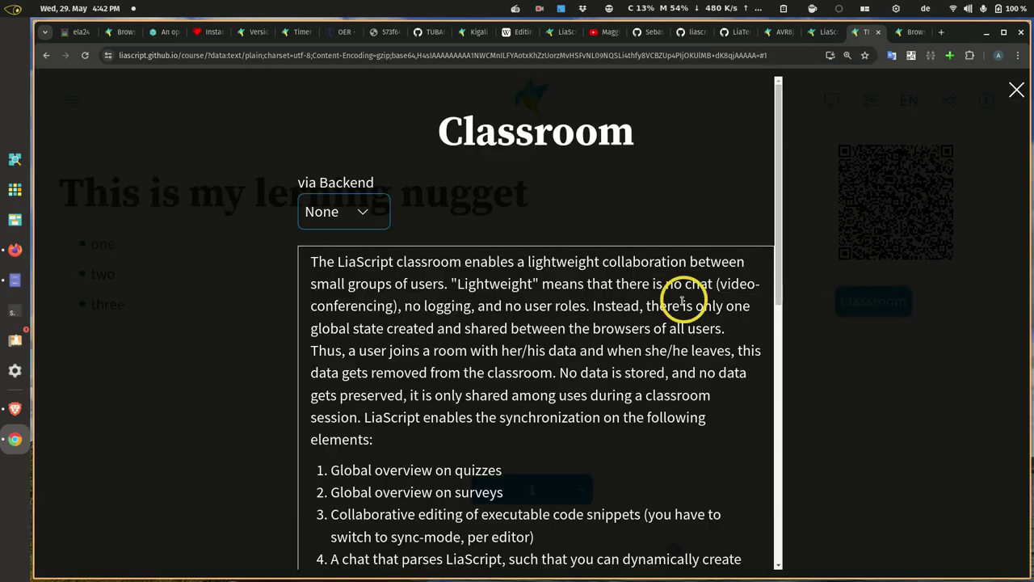
scroll(670, 303, down, 2)
scroll(598, 260, up, 2)
Connect the course to a classroom using the GUN backend and a randomly generated room name
click(380, 207)
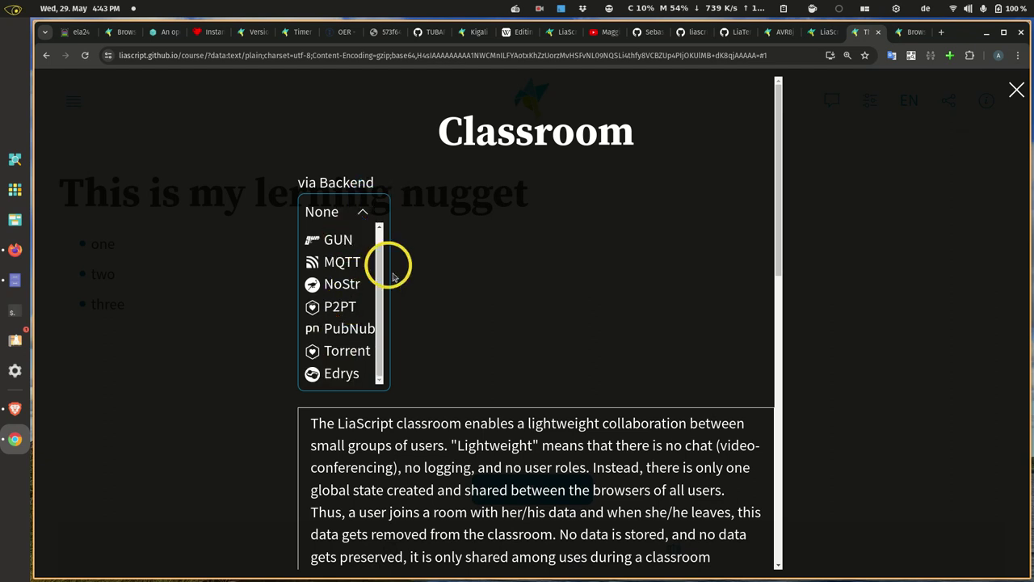
click(339, 241)
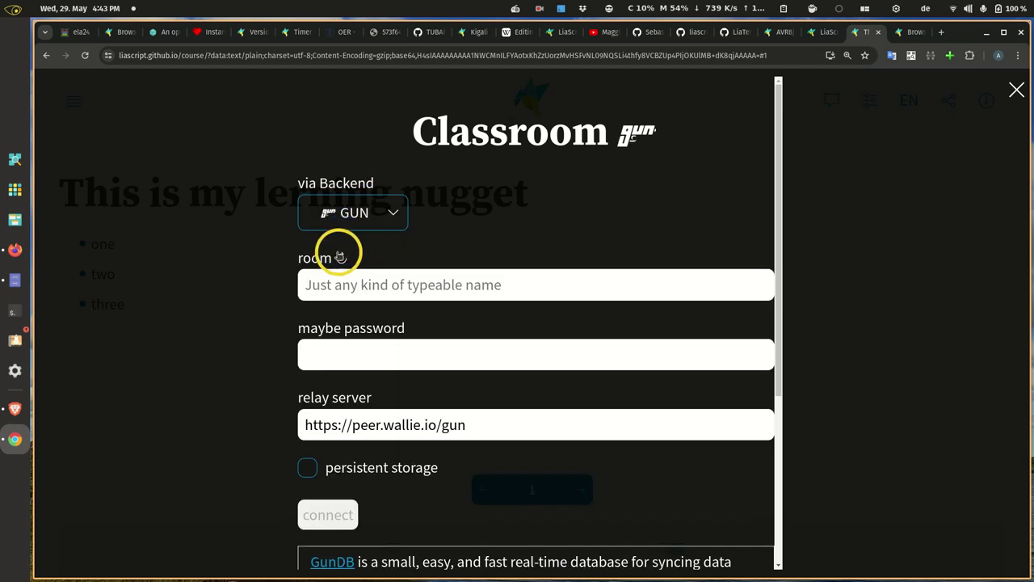
click(341, 258)
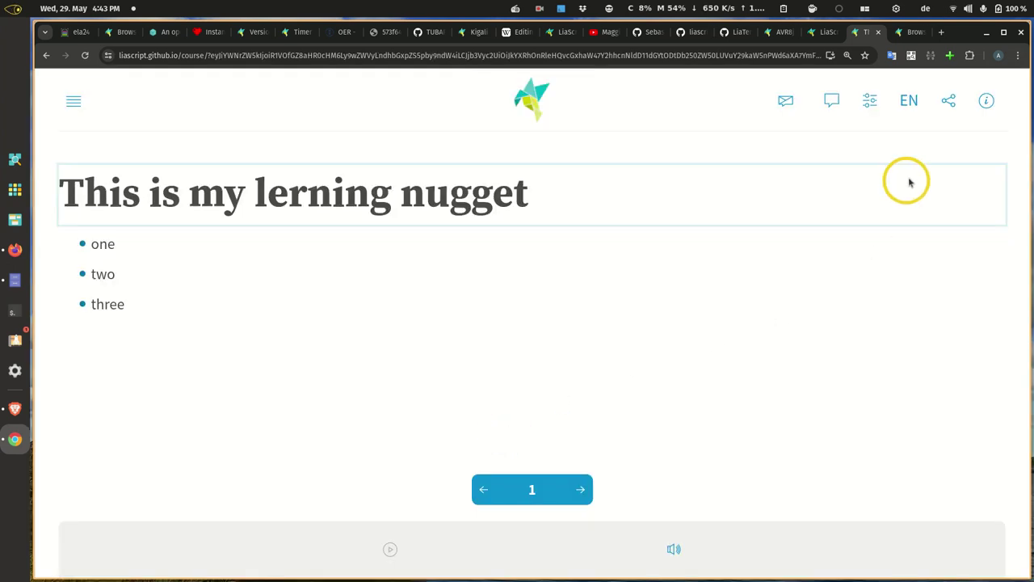
click(948, 103)
click(889, 105)
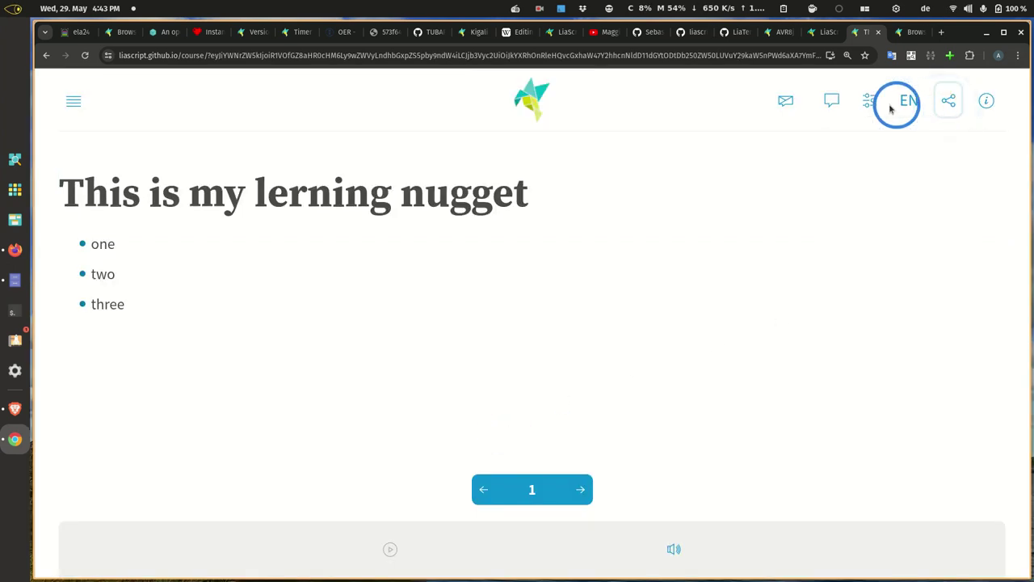
Open the classroom chat and post the quiz "what is 2+2" with the solution [[4]]
click(781, 102)
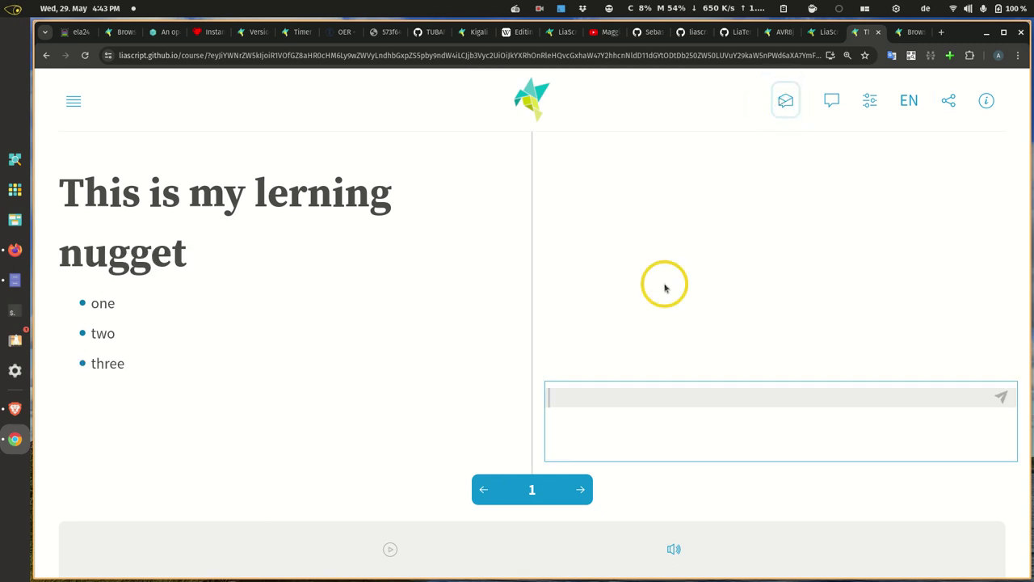
click(659, 398)
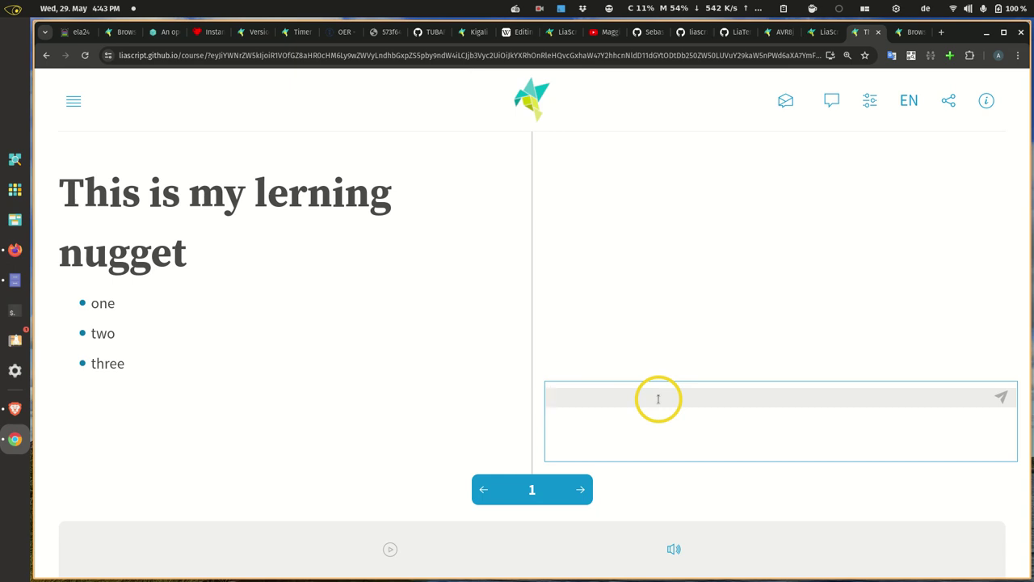
text(what is )
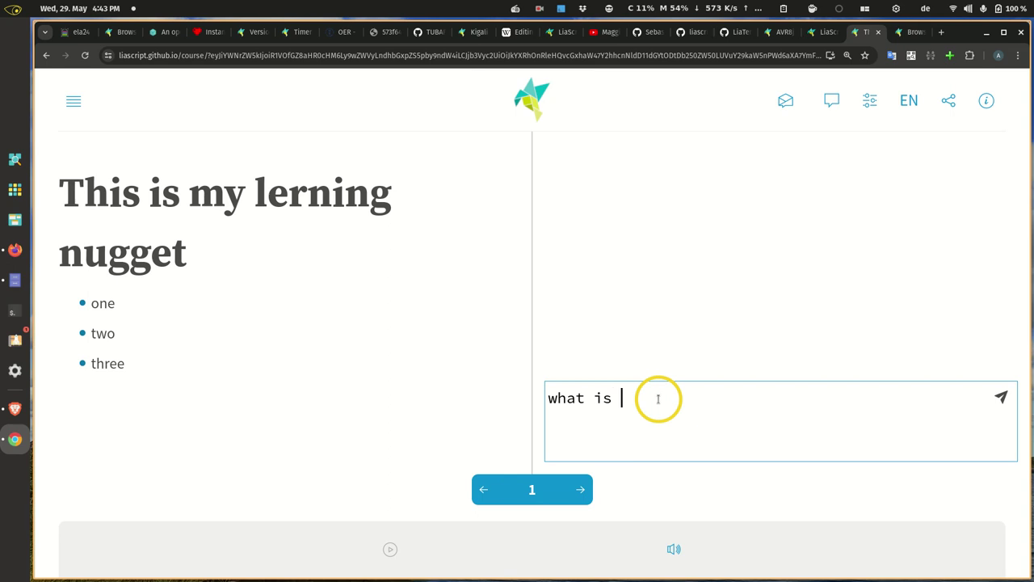
text(2+2)
key(Return)
key(Return)
text(-)
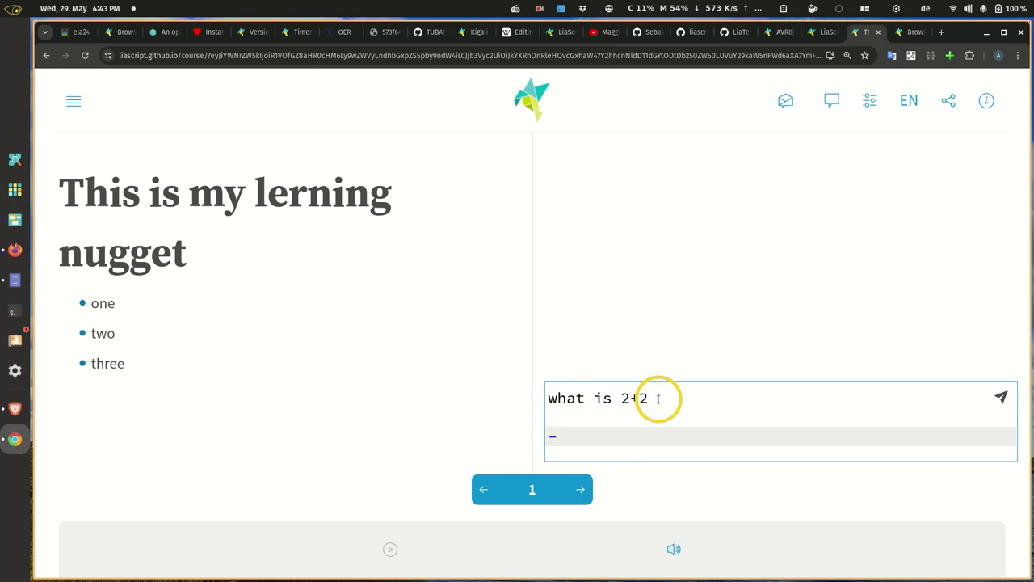
key(BackSpace)
text([[4]])
click(1000, 397)
Check the answer 3 in the 2+2 quiz, correct it to 4 and view the classroom result chart
click(612, 196)
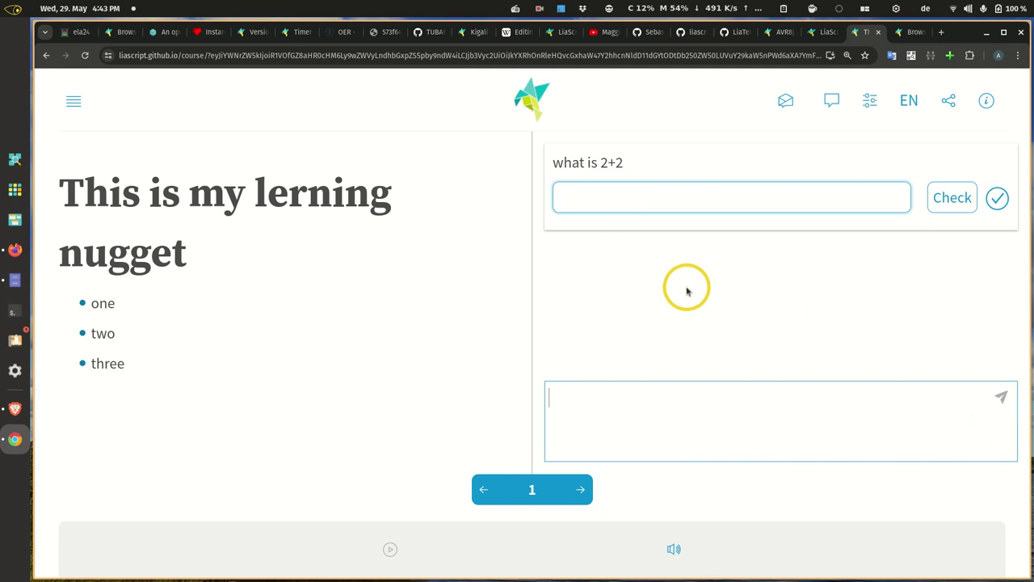
text(3)
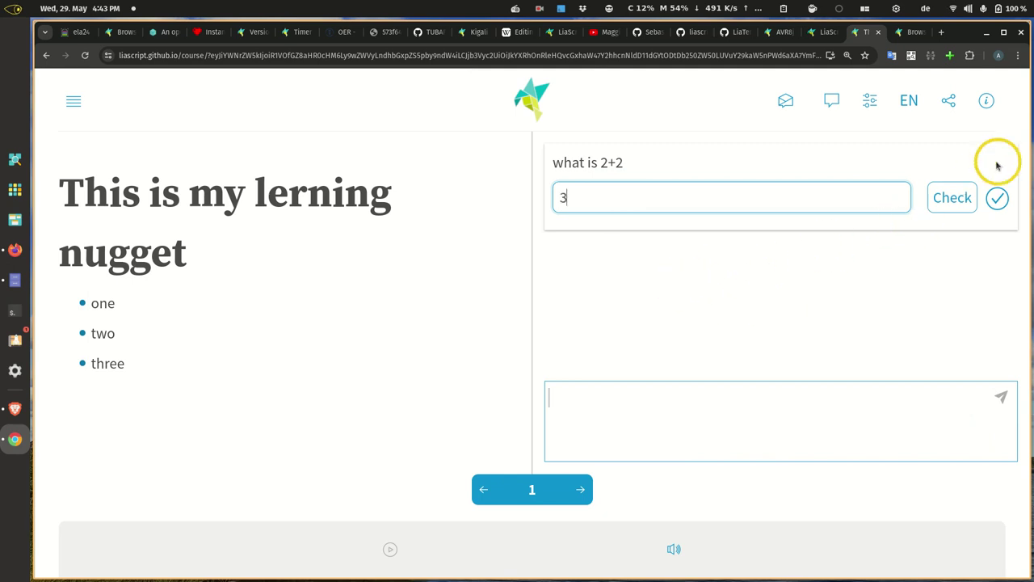
click(954, 191)
drag(657, 191, 476, 191)
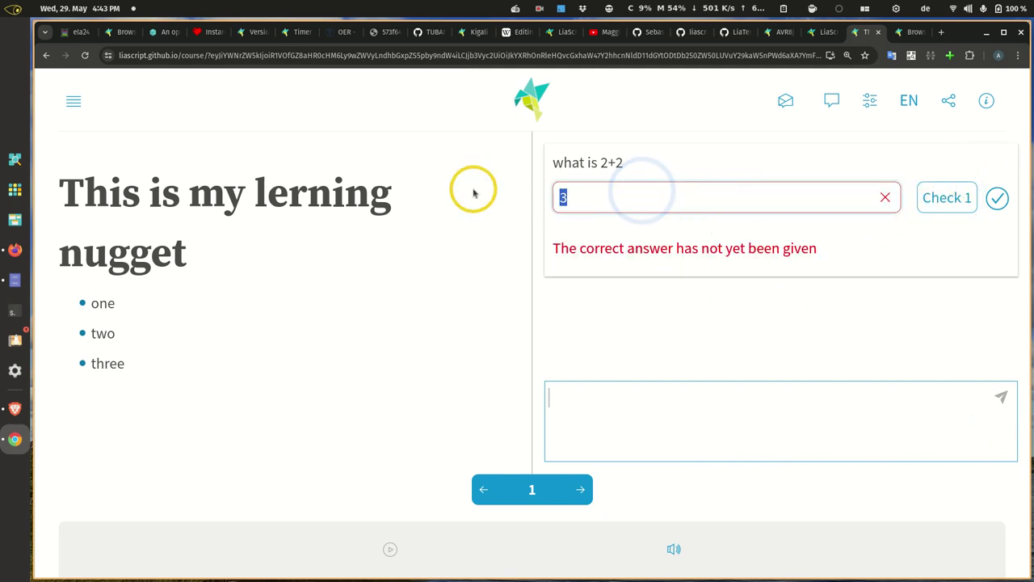
text(4)
click(933, 197)
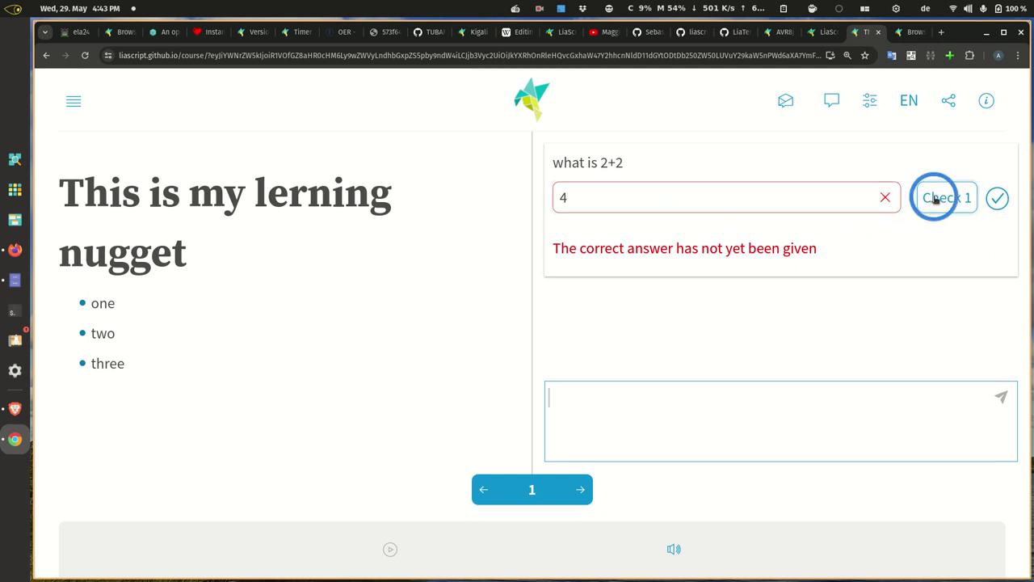
scroll(794, 299, down, 1)
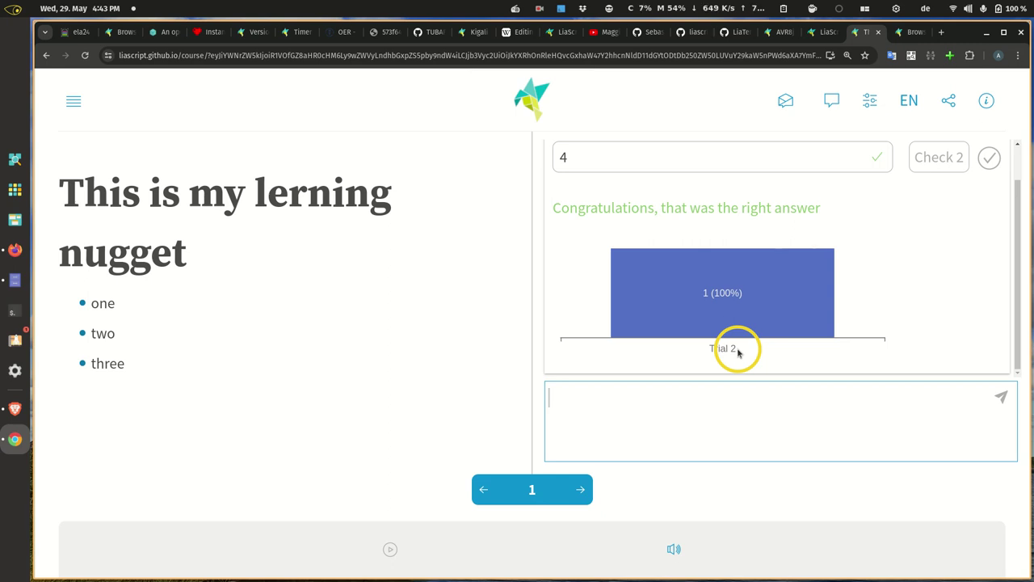
Write a fenced javascript code block containing 22*22 in a new chat message
click(666, 407)
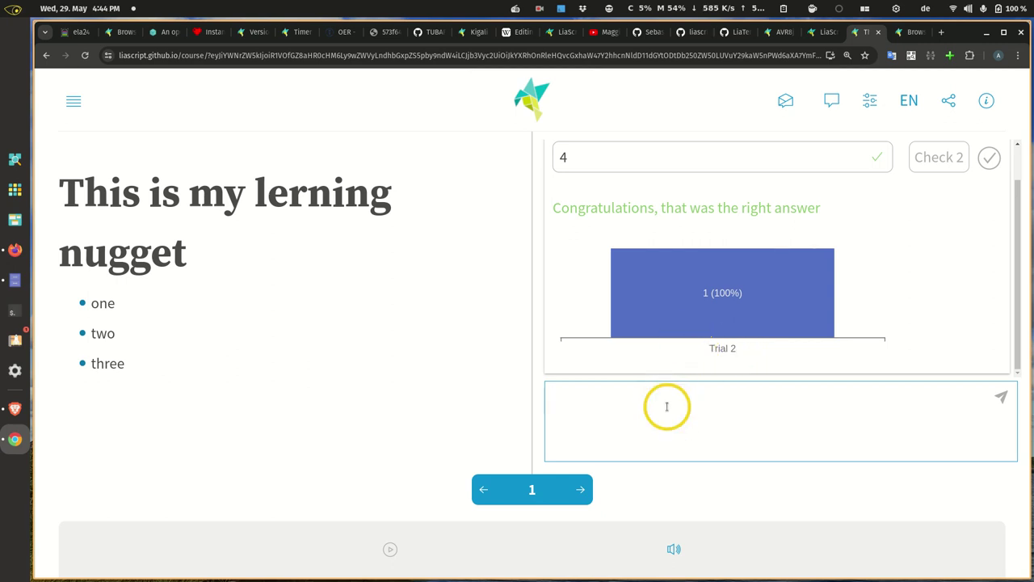
text(```)
key(space)
text(javascript)
key(Return)
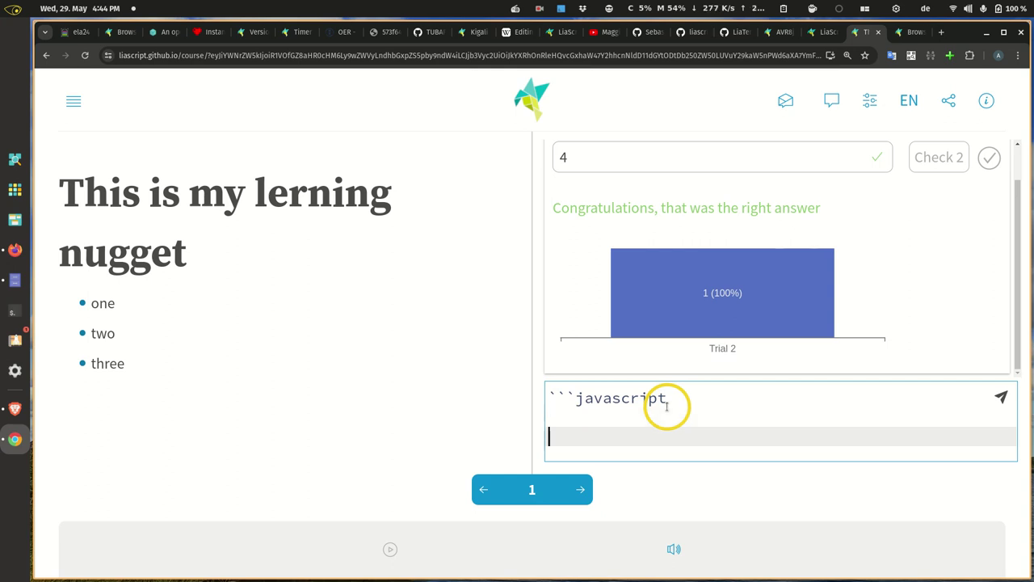
text(```)
key(Home)
key(Return)
key(Up)
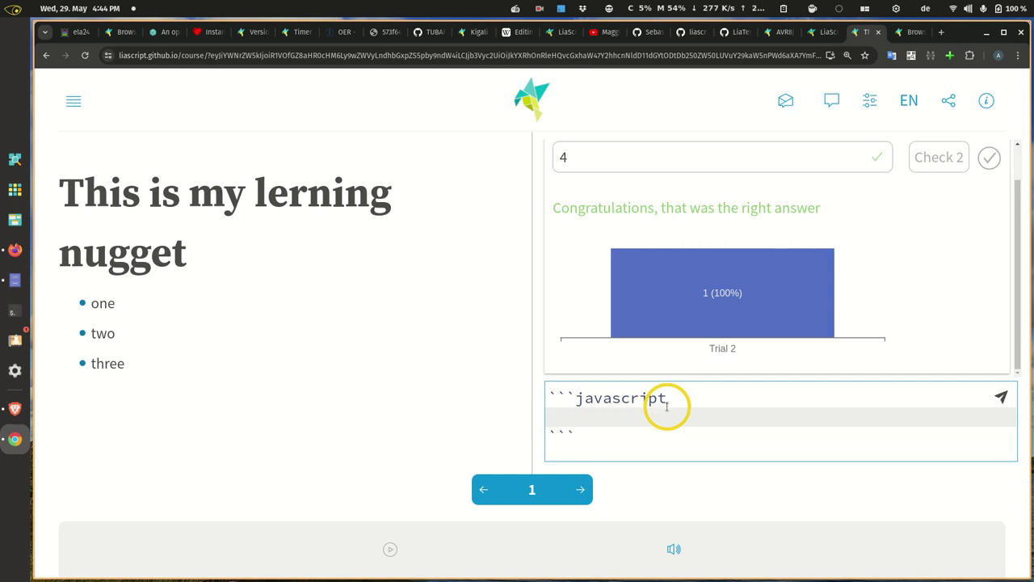
text(22*22)
key(Down)
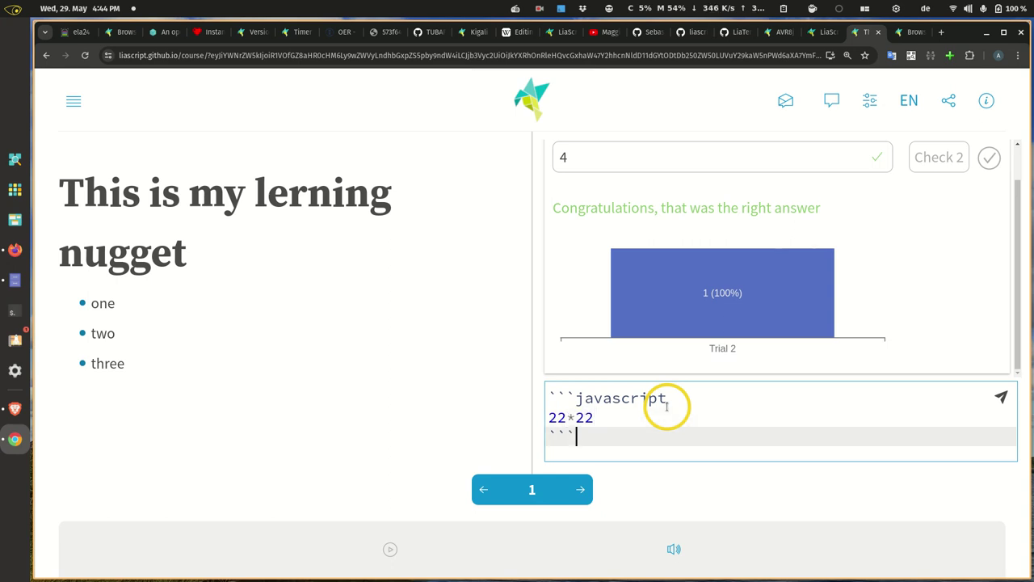
key(Return)
text(<)
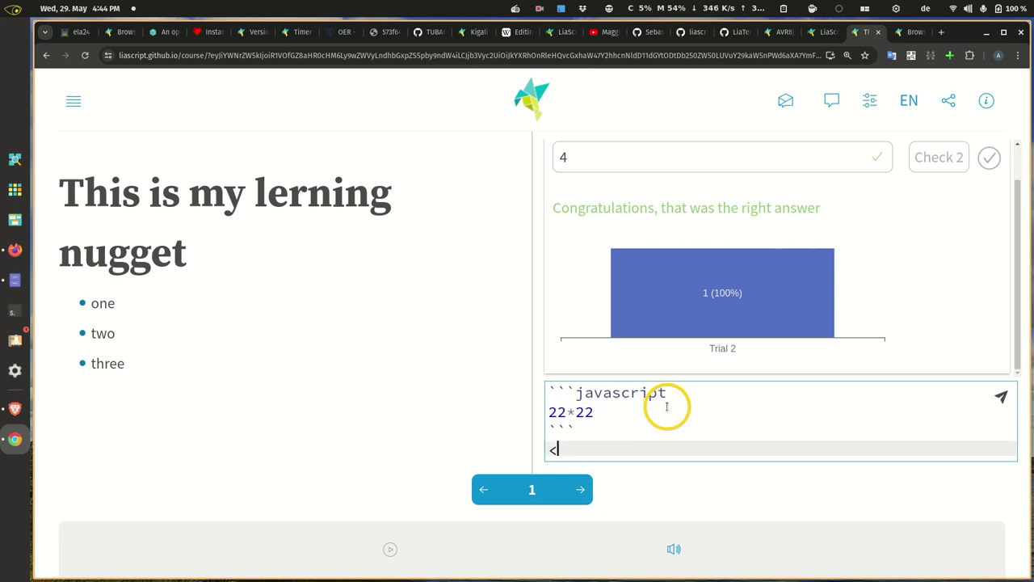
text(script></script)
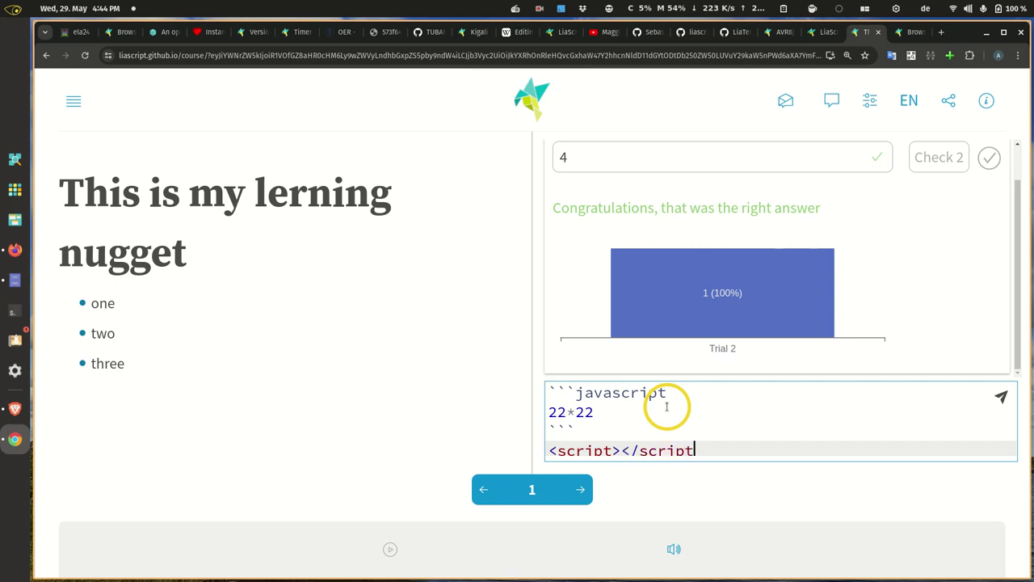
text(>)
key(Left)
key(Left)
key(Left)
key(Left)
key(Left)
key(Left)
key(Left)
key(Left)
key(Left)
text(@)
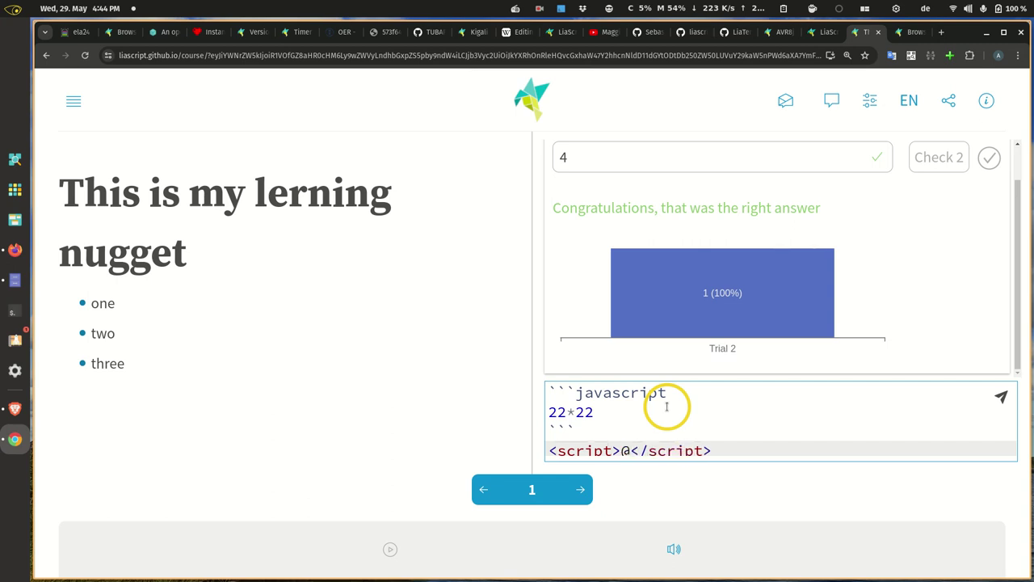
text(input)
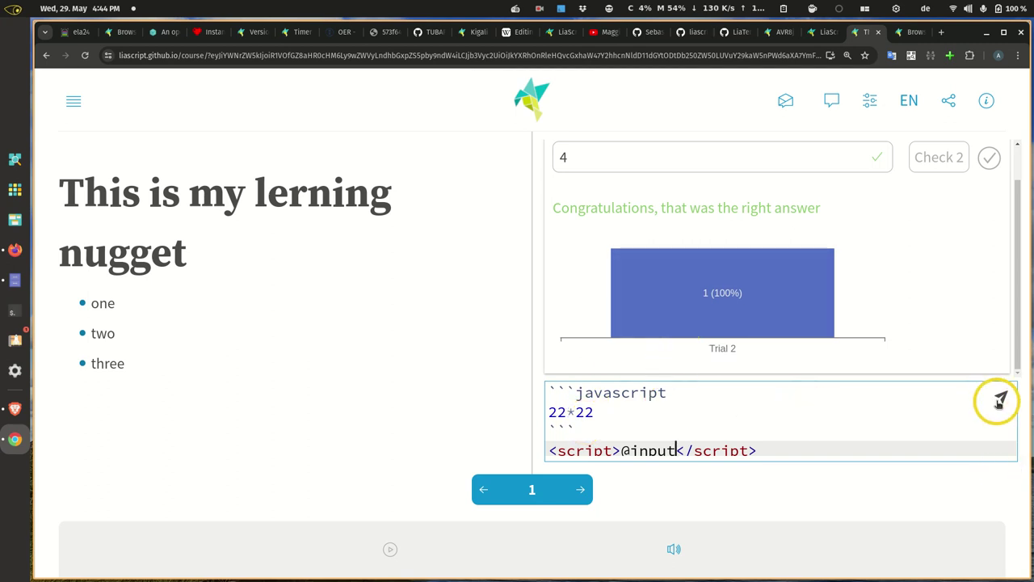
click(999, 399)
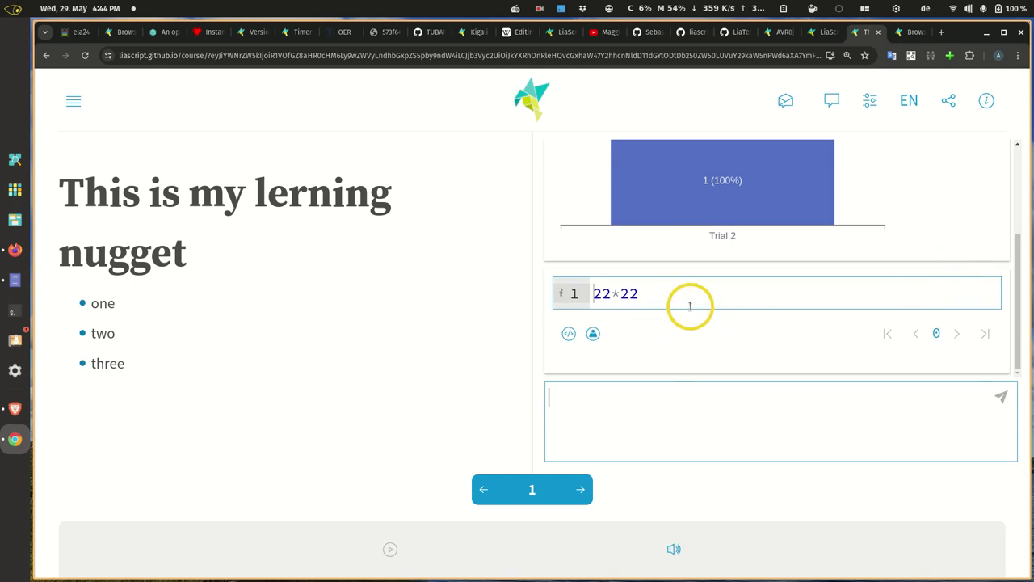
click(565, 335)
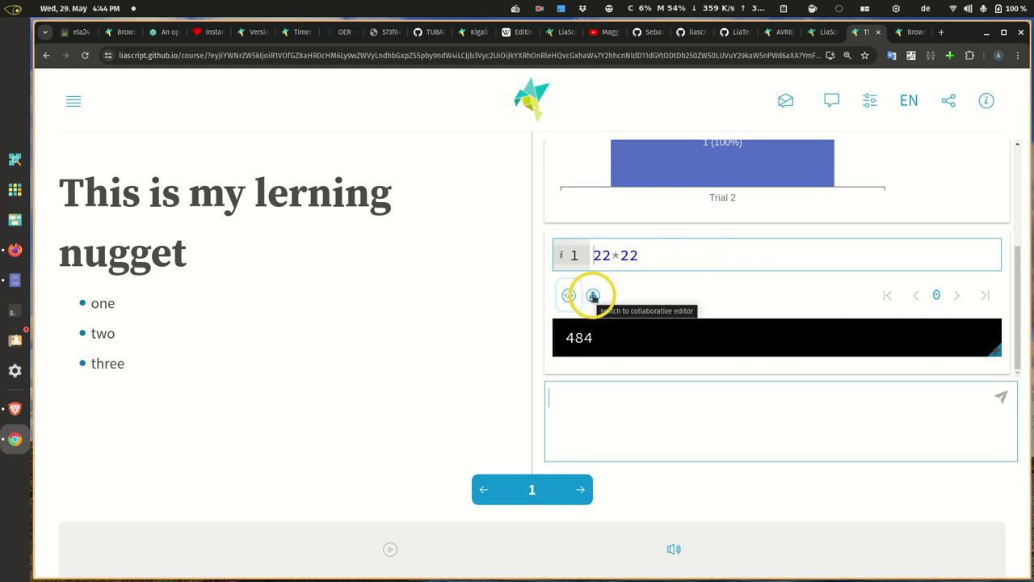
Open the classroom course's URL in Firefox and connect to the same GUN room as a second participant
click(491, 56)
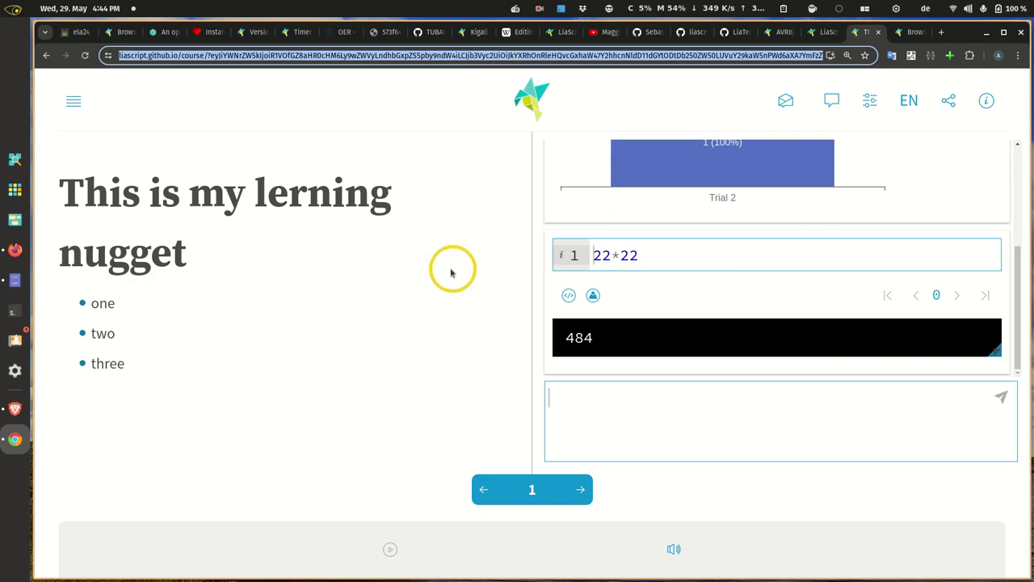
click(14, 250)
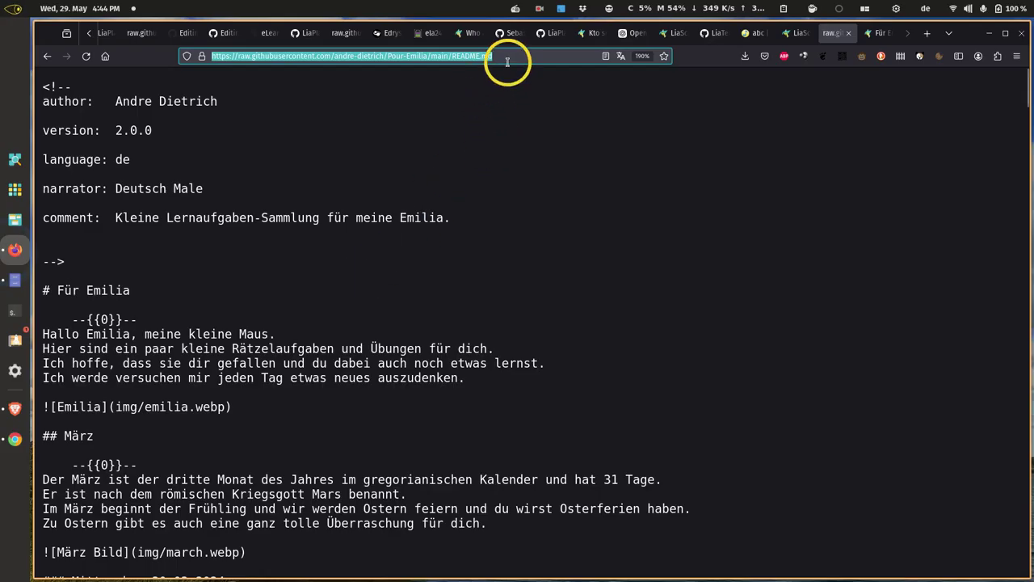
key(ctrl+v)
key(Return)
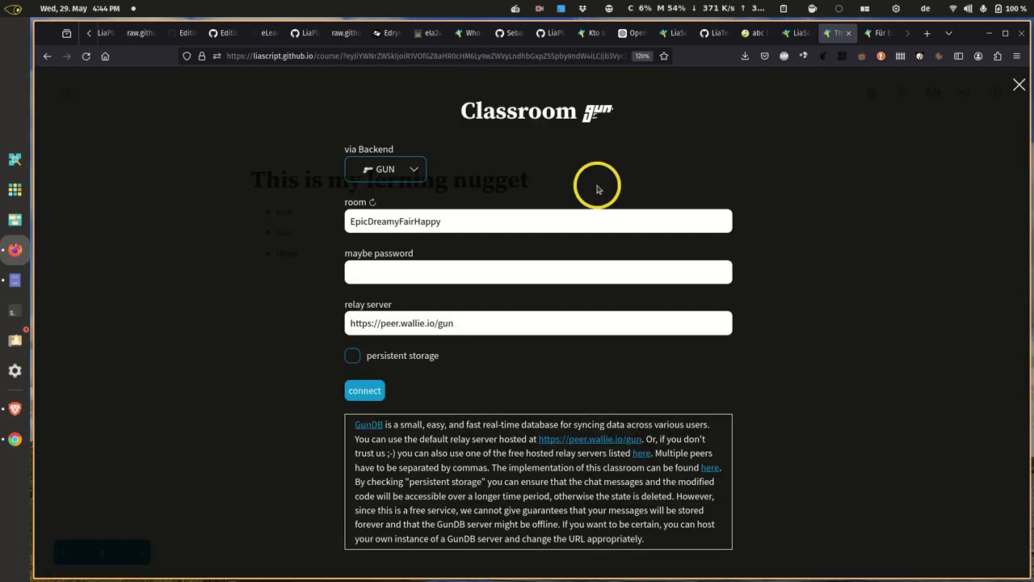
click(541, 330)
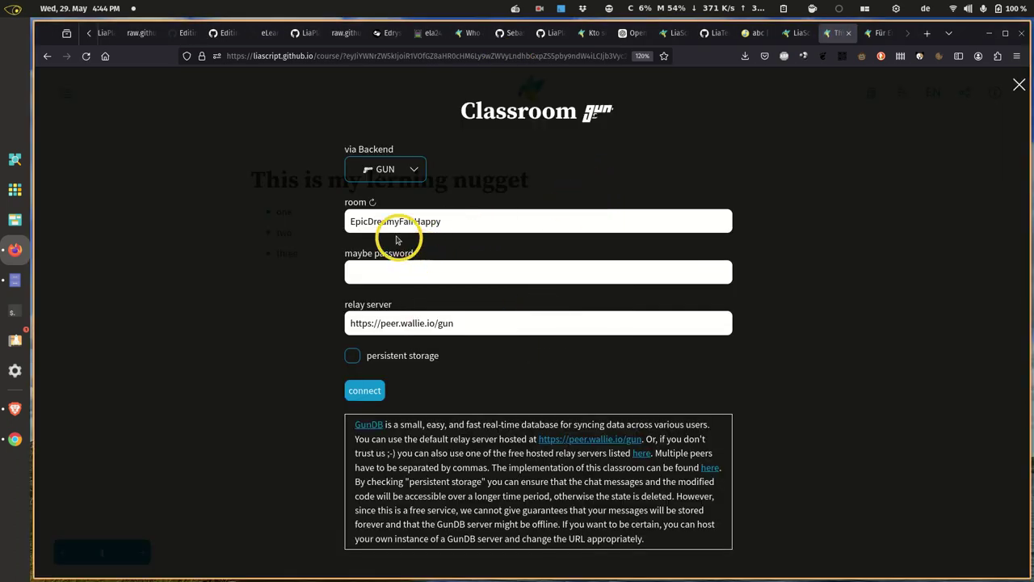
click(365, 391)
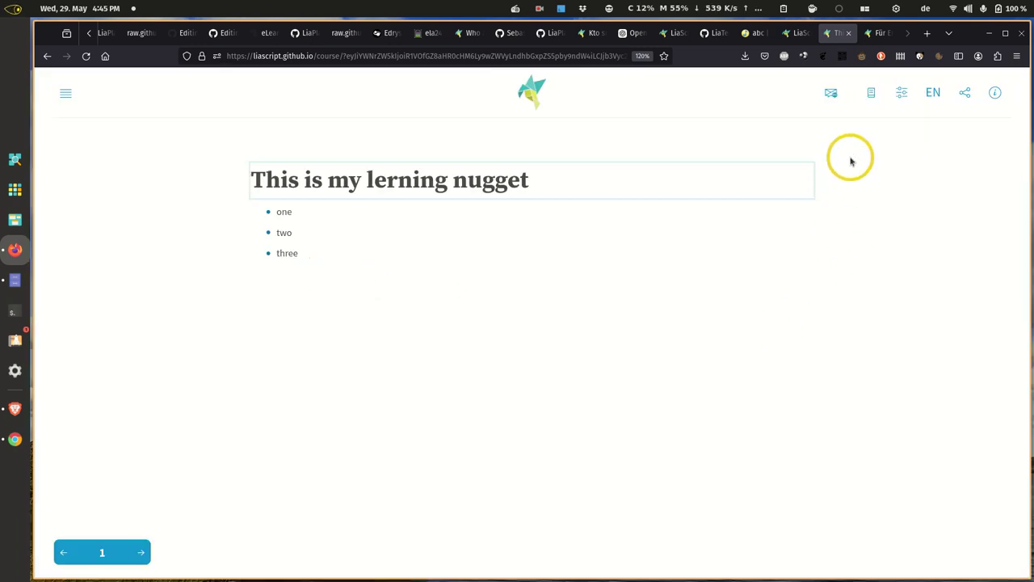
Open the classroom chat in Firefox, answer the 2+2 quiz with 4 and run the shared 22*22 snippet
click(833, 93)
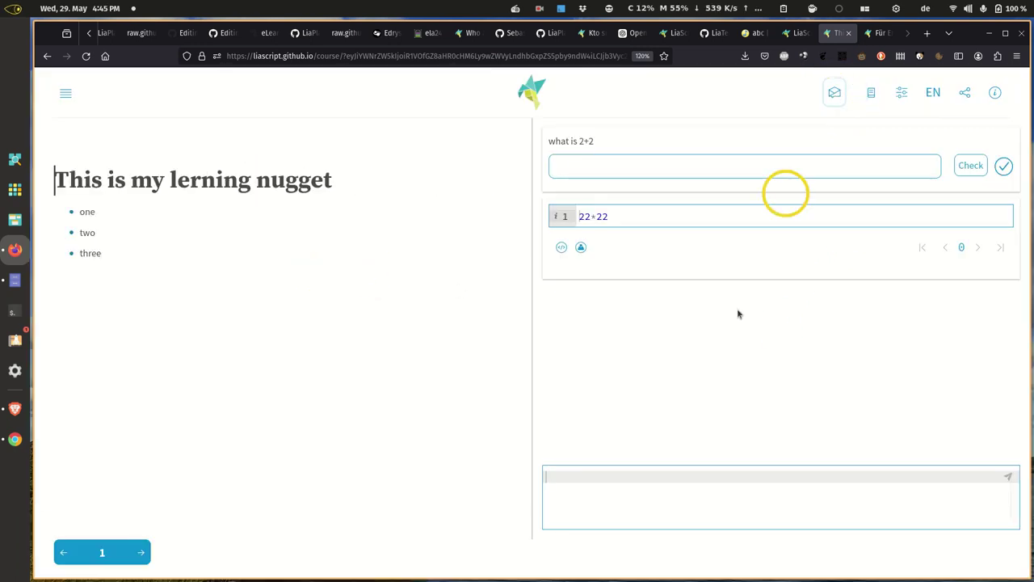
click(605, 166)
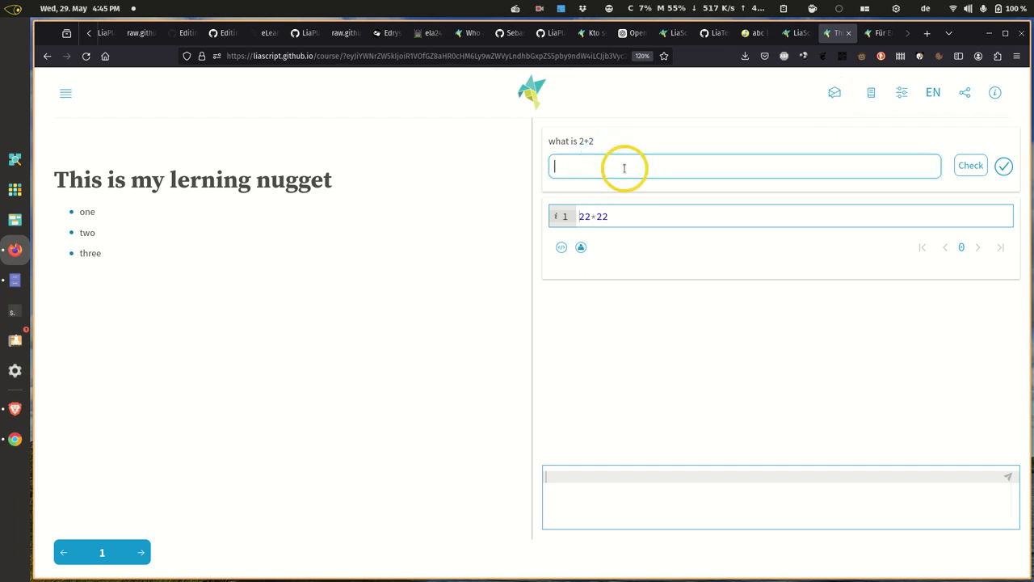
text(4)
click(969, 165)
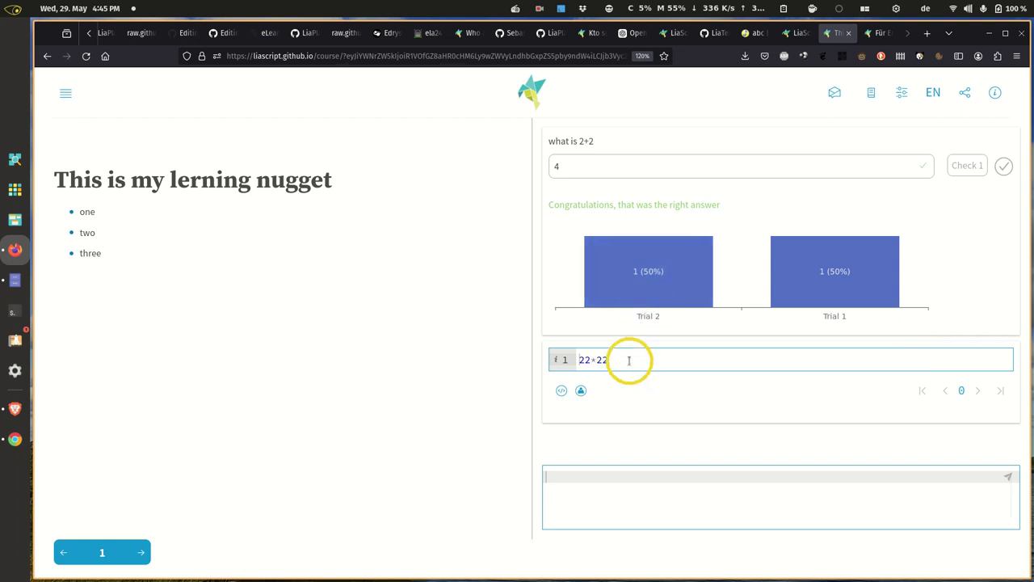
click(561, 391)
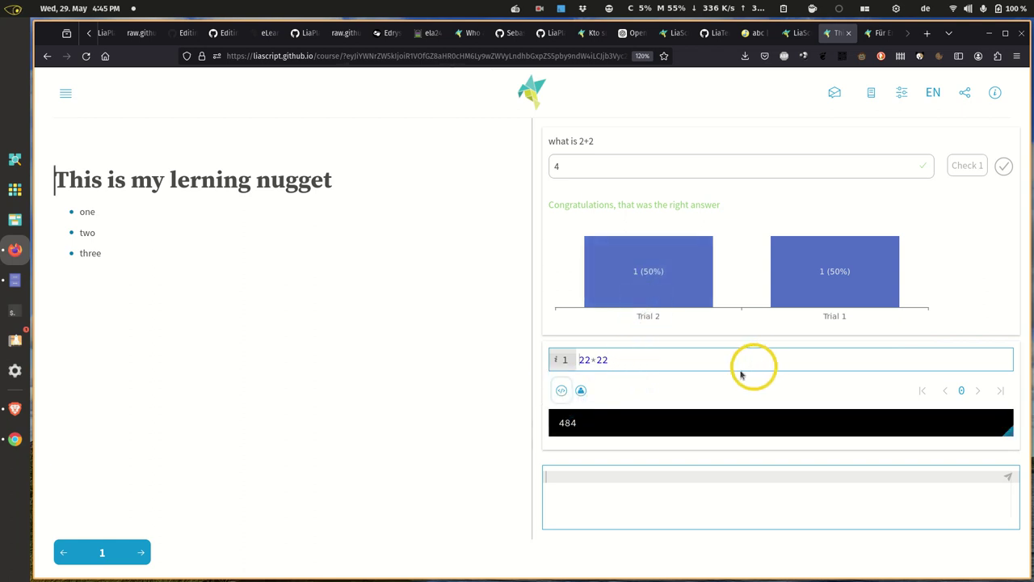
Enable collaborative editing for the shared 22*22 snippet in Firefox and Chrome, appending 333 to the code in Firefox
click(581, 392)
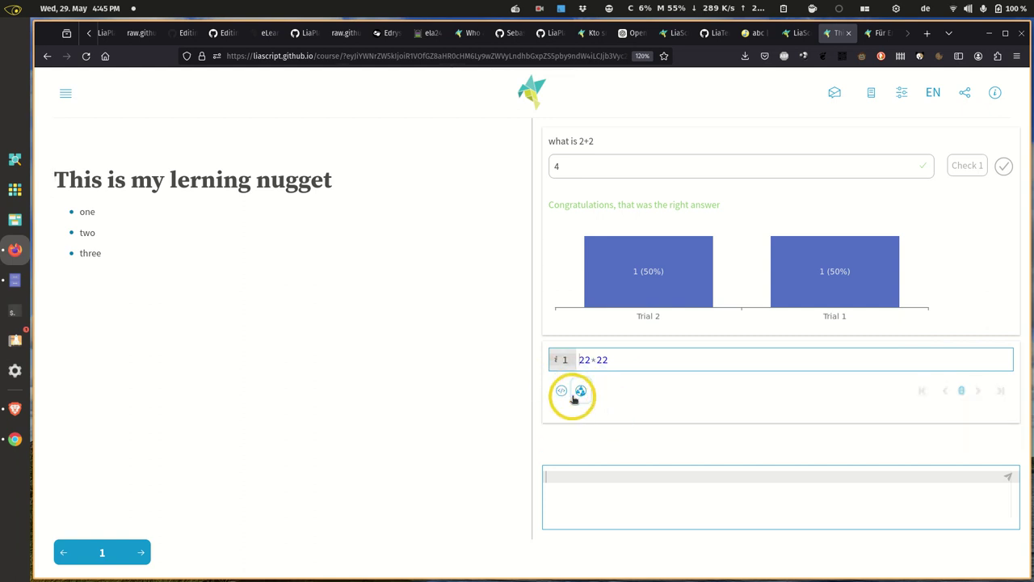
click(634, 366)
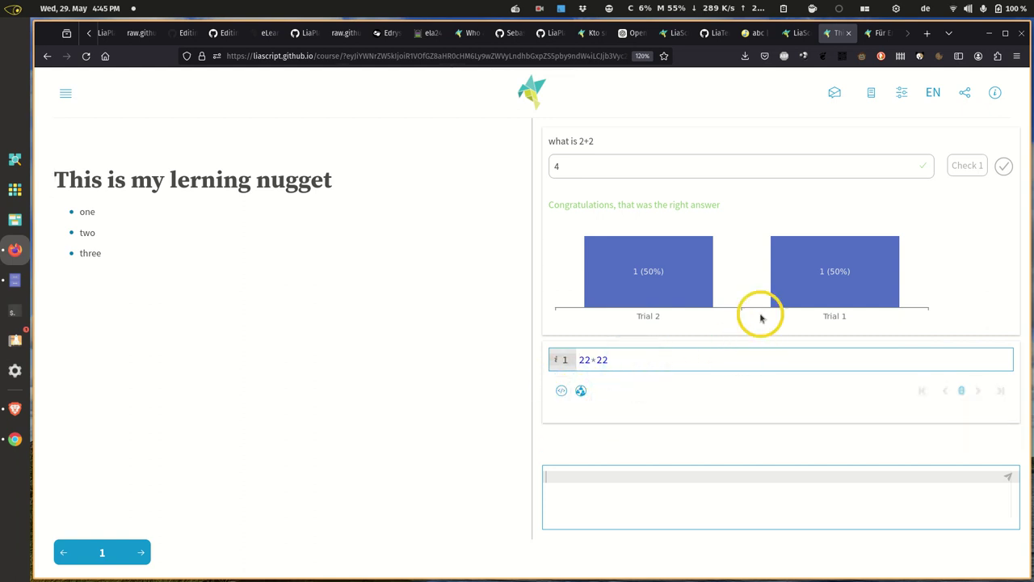
text(333)
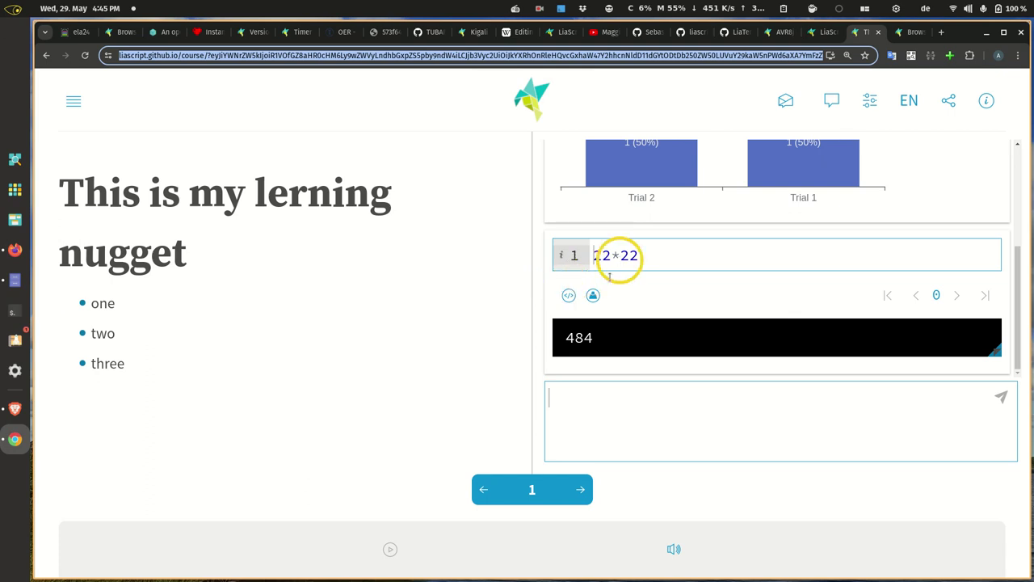
click(592, 296)
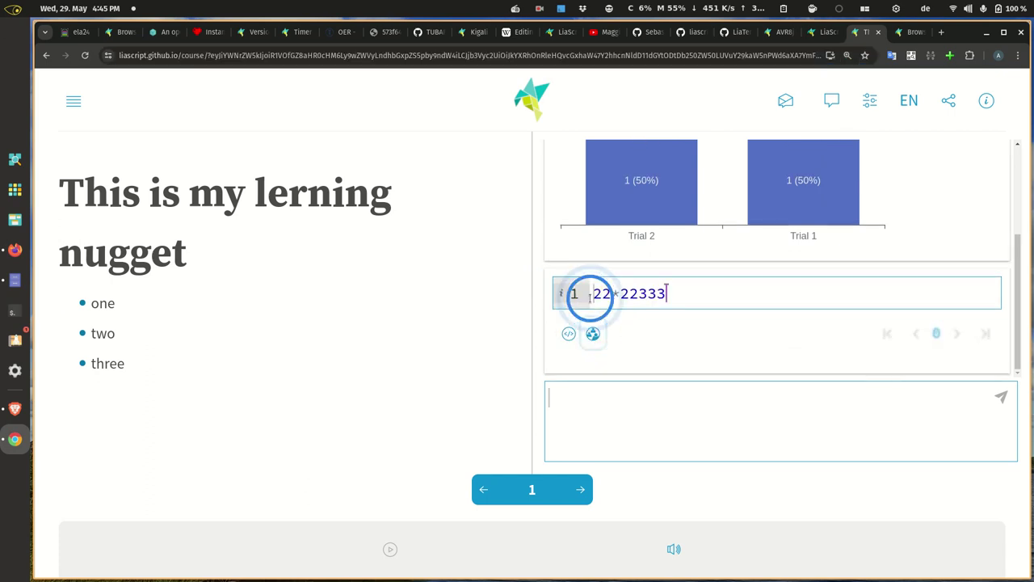
Shorten the shared snippet to 22*233 in Chrome and run it in both Chrome and Firefox
click(693, 300)
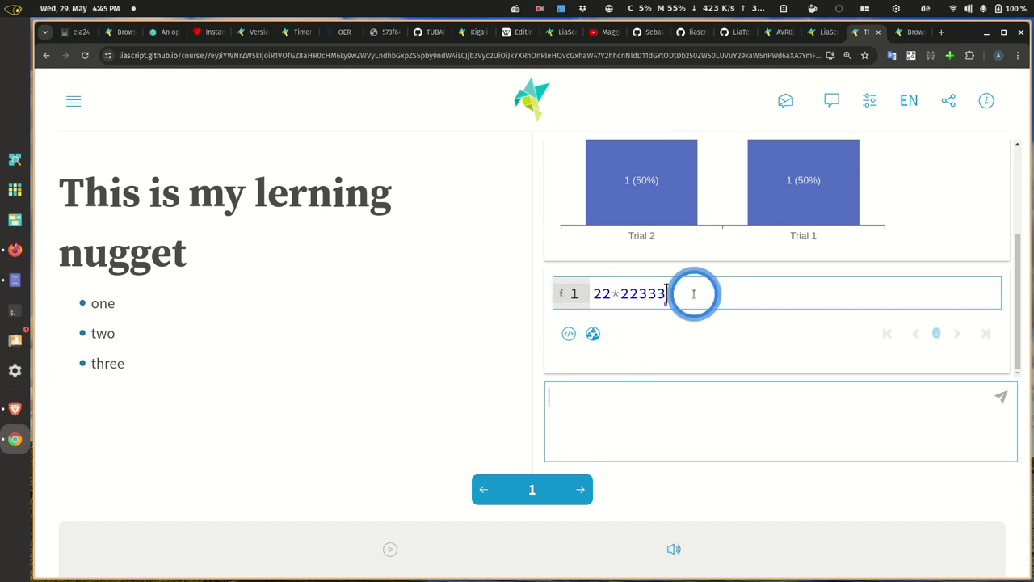
key(Left)
key(Left)
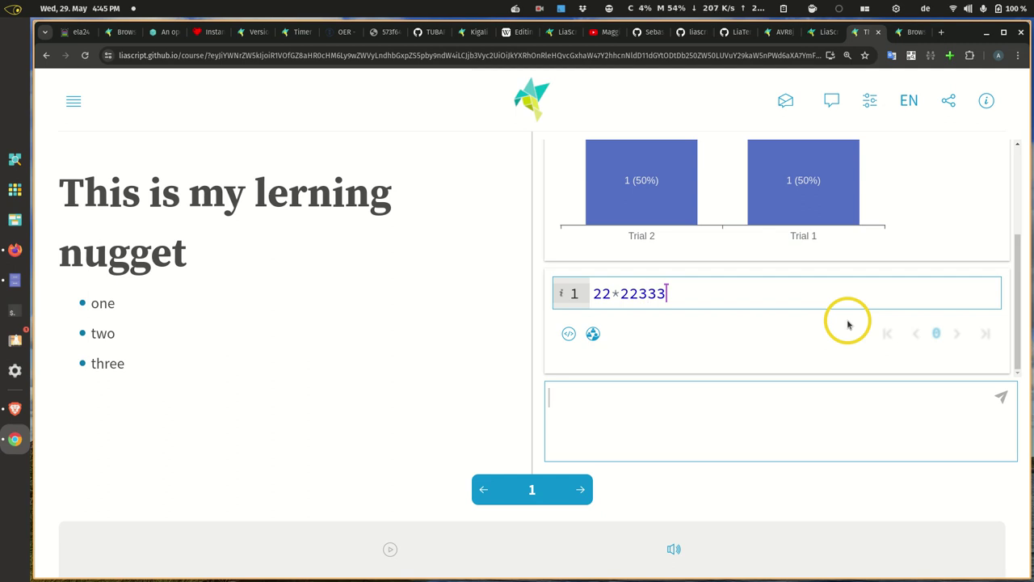
key(BackSpace)
key(BackSpace)
click(569, 334)
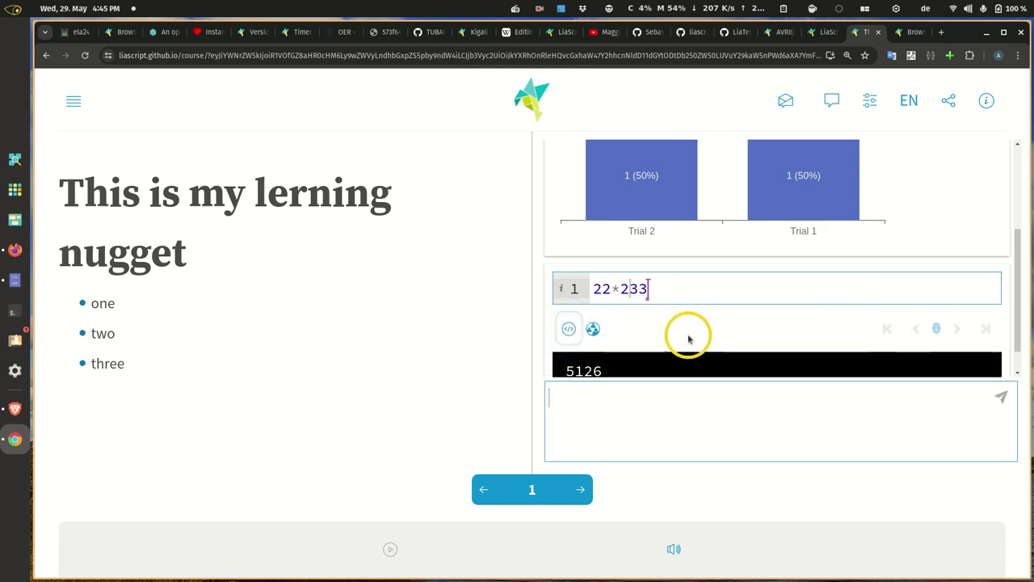
key(alt+Tab)
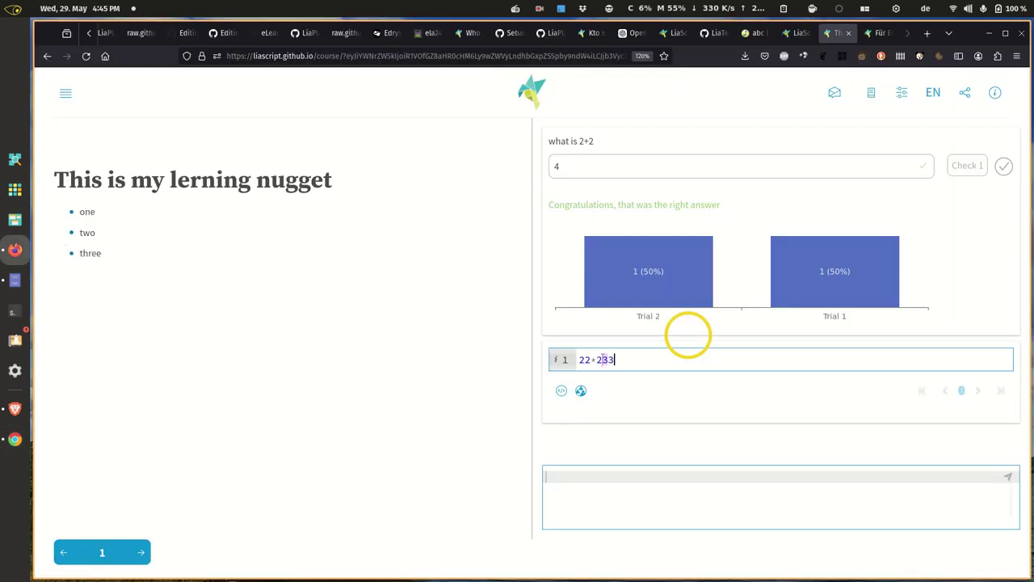
click(562, 390)
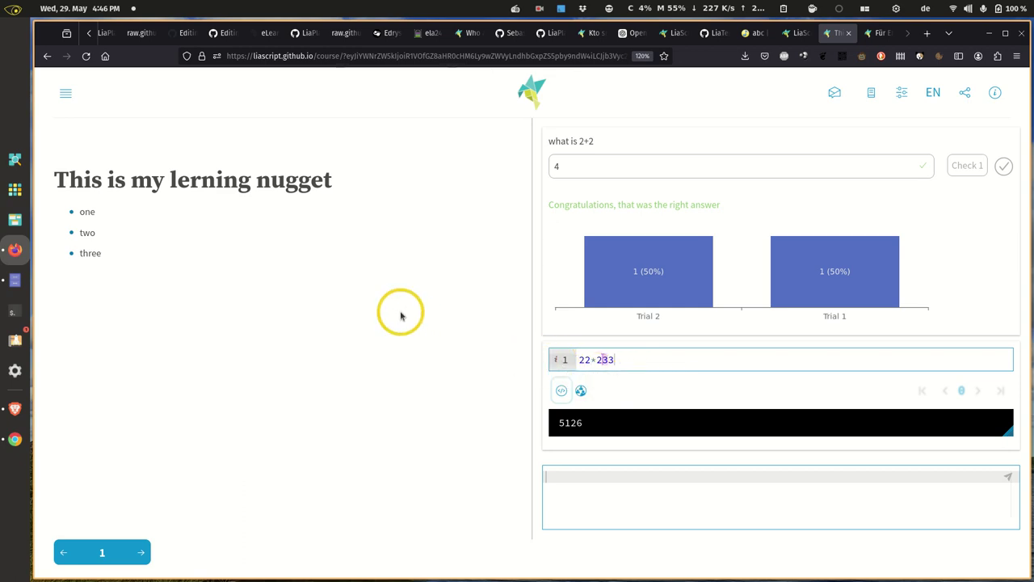
Switch back to Firefox and open a new browser tab ready for a web address
key(alt+Tab)
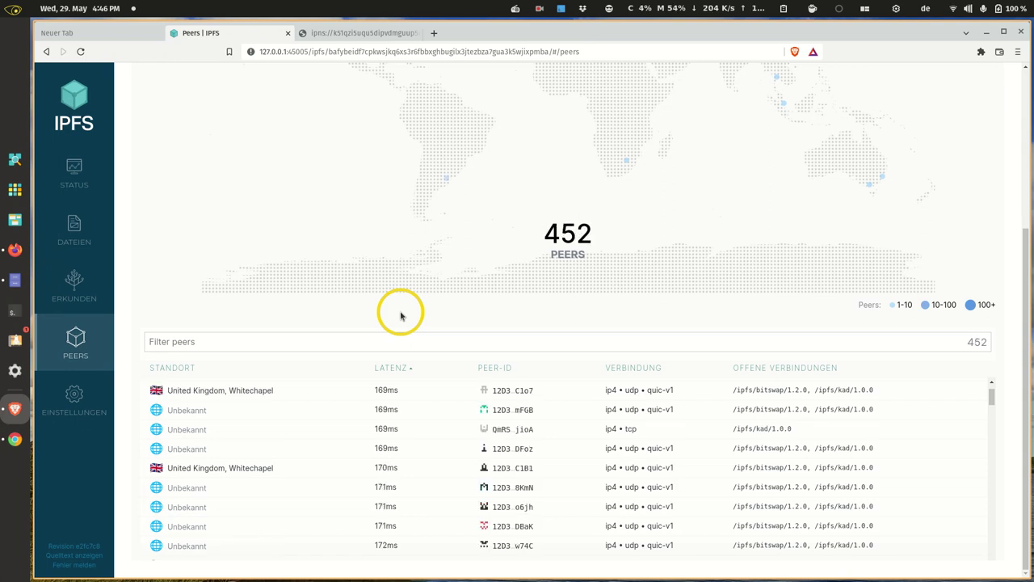
click(15, 249)
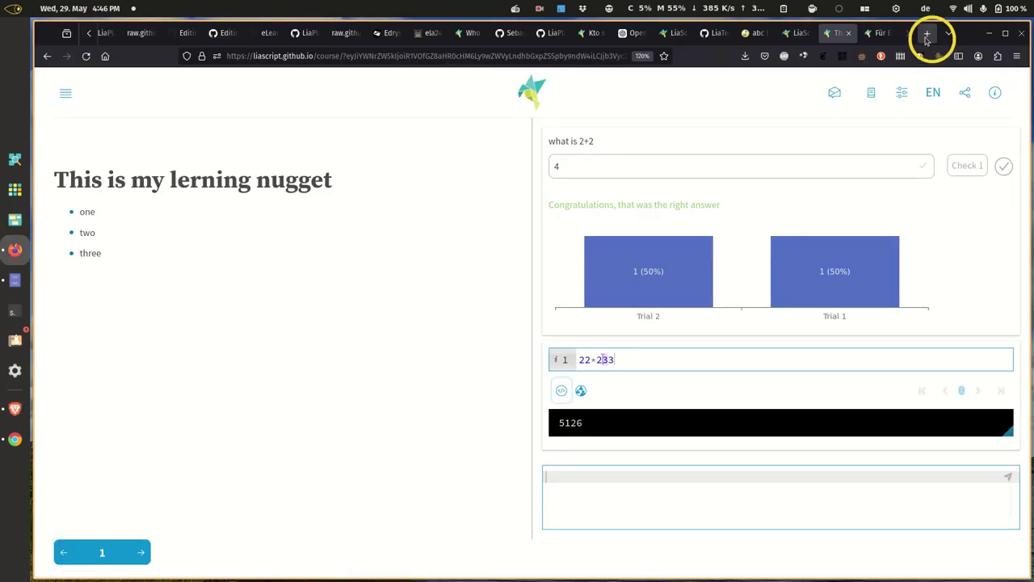
click(927, 33)
click(425, 54)
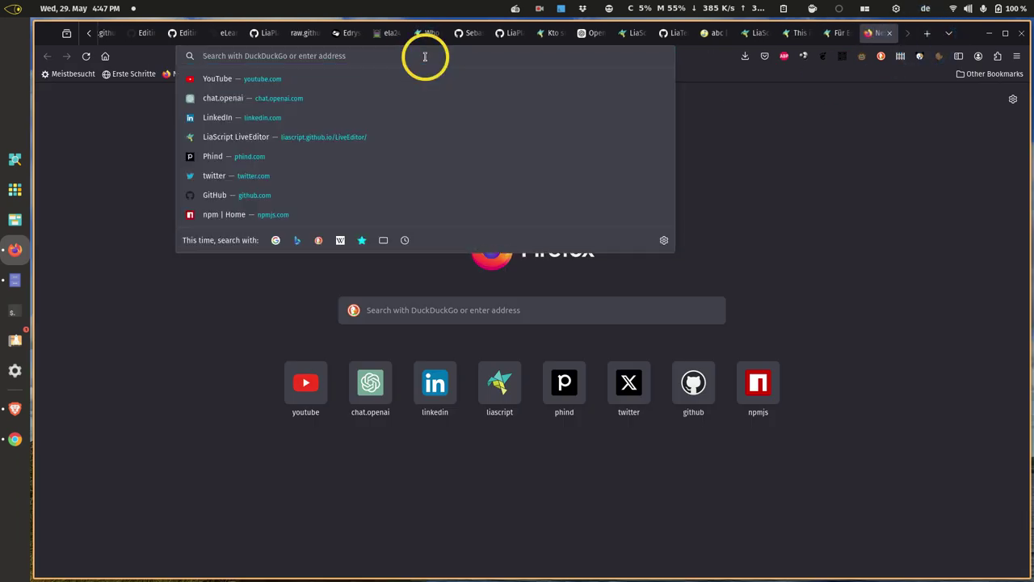
text(github.com/l)
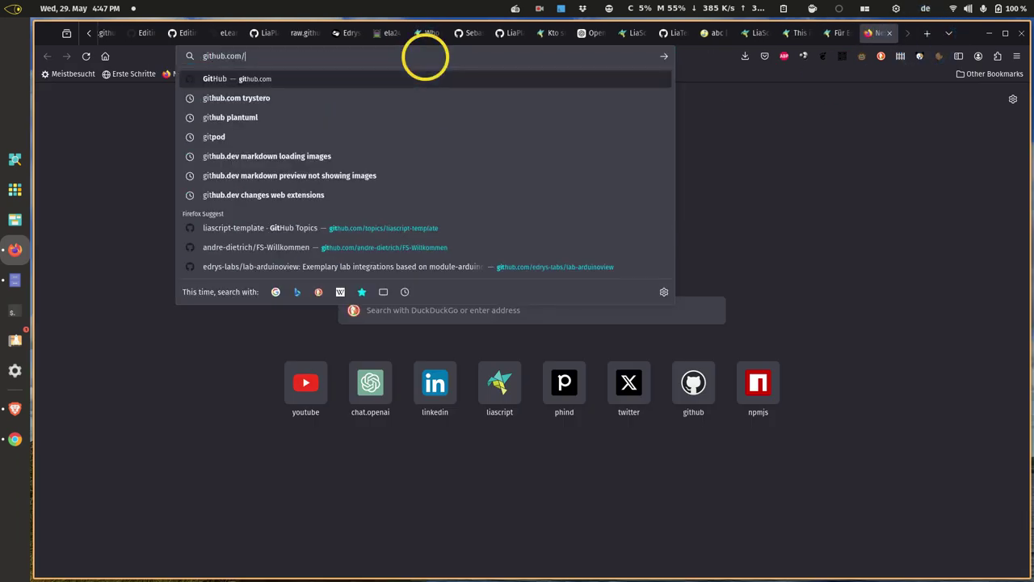
key(BackSpace)
key(BackSpace)
key(BackSpace)
key(BackSpace)
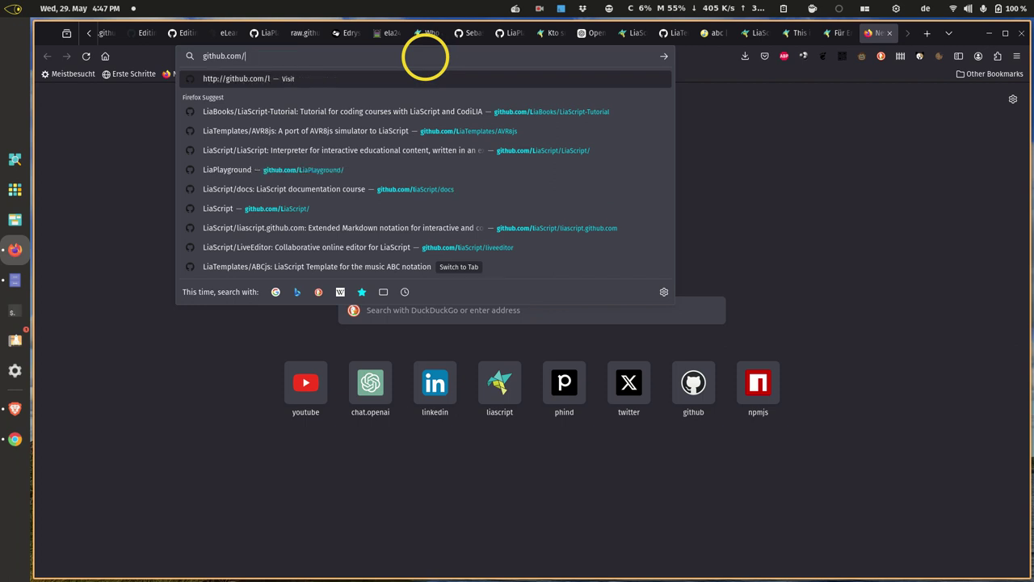
key(BackSpace)
key(BackSpace)
key(BackSpace)
key(BackSpace)
key(BackSpace)
key(BackSpace)
key(BackSpace)
key(BackSpace)
key(BackSpace)
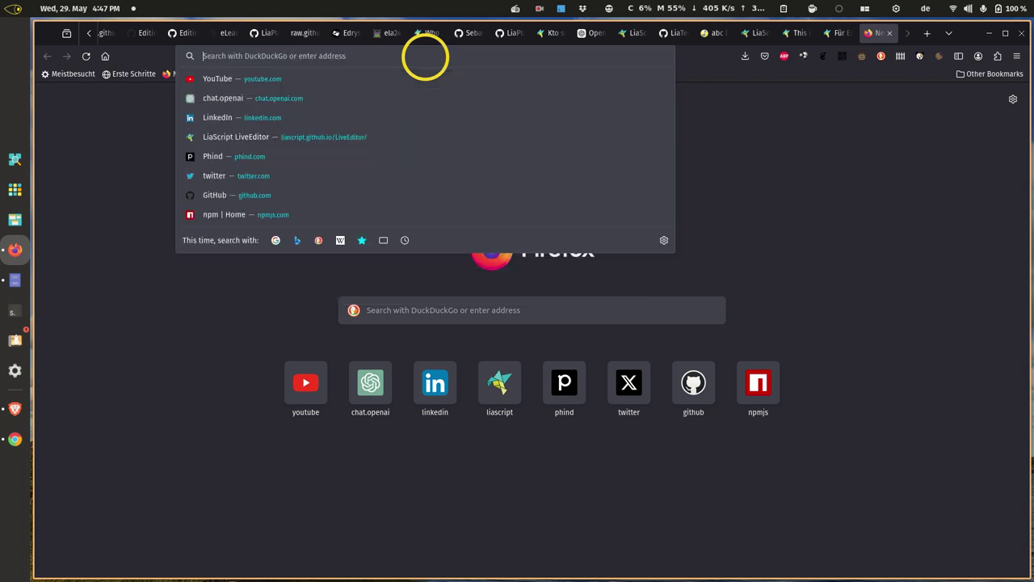
Load edrys-labs.github.io and open its Explore Classrooms link to the edrys-lab topic on GitHub
text(ed)
key(Right)
key(Return)
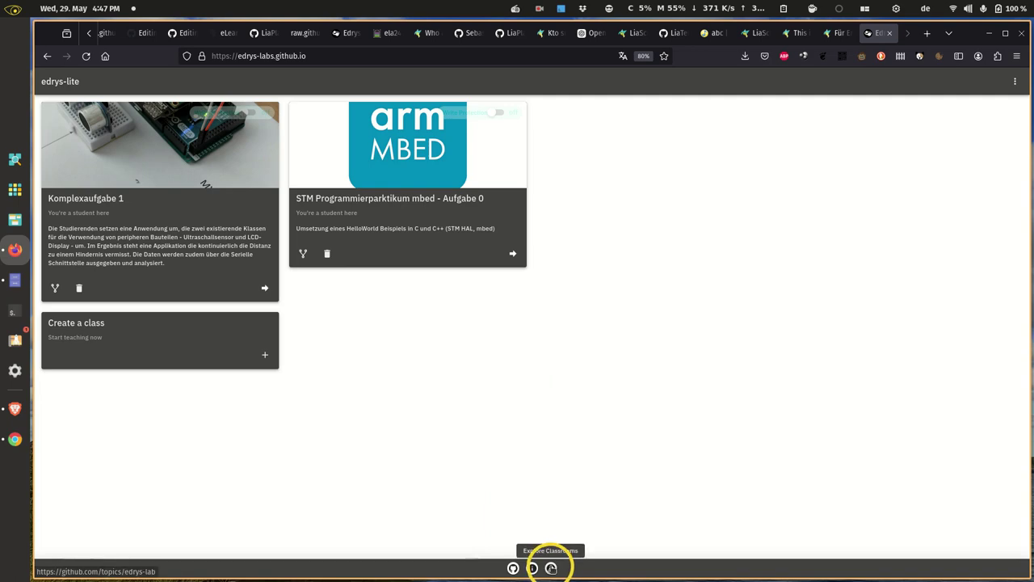
click(551, 568)
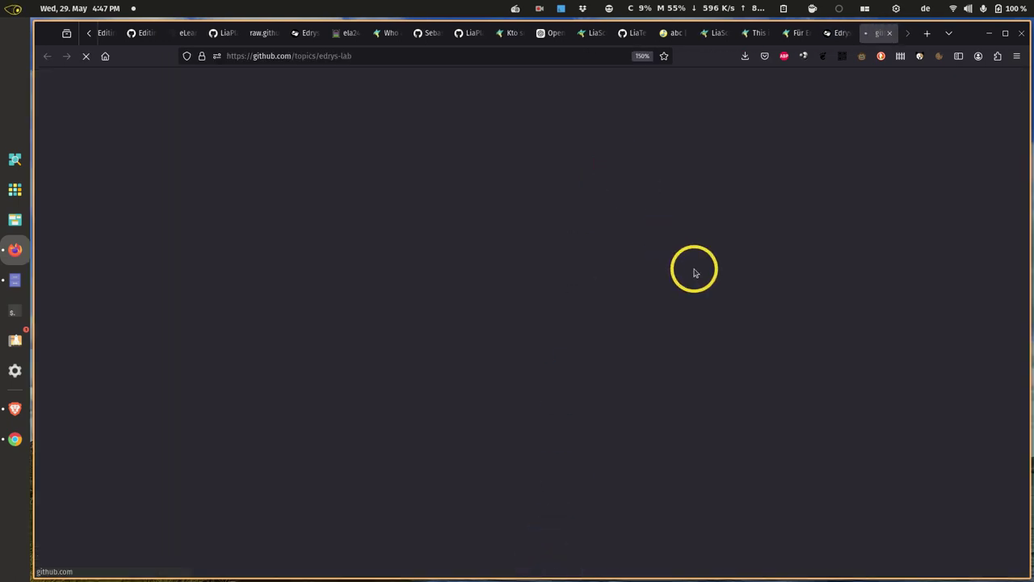
Look through the repositories of the edrys-lab topic, view the lab-avr8js-simulation repository and return to the topic list
scroll(675, 251, down, 3)
scroll(679, 251, down, 5)
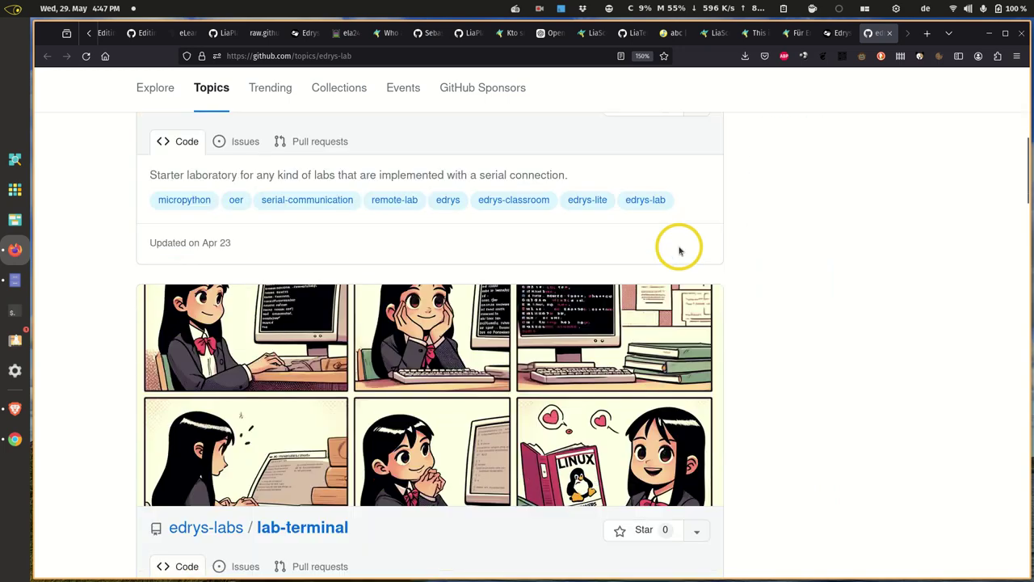
scroll(679, 251, up, 8)
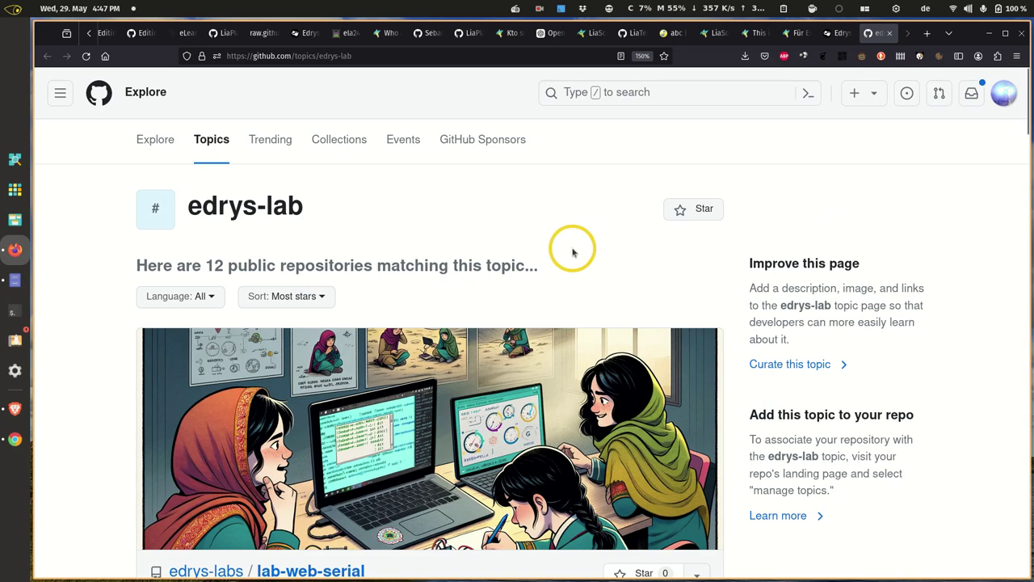
scroll(572, 253, down, 6)
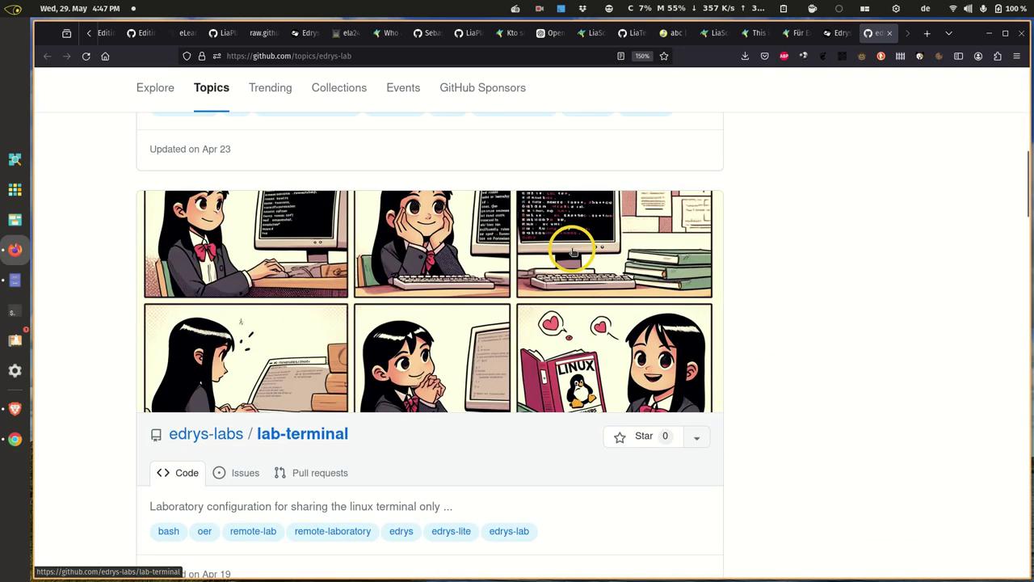
scroll(572, 253, down, 6)
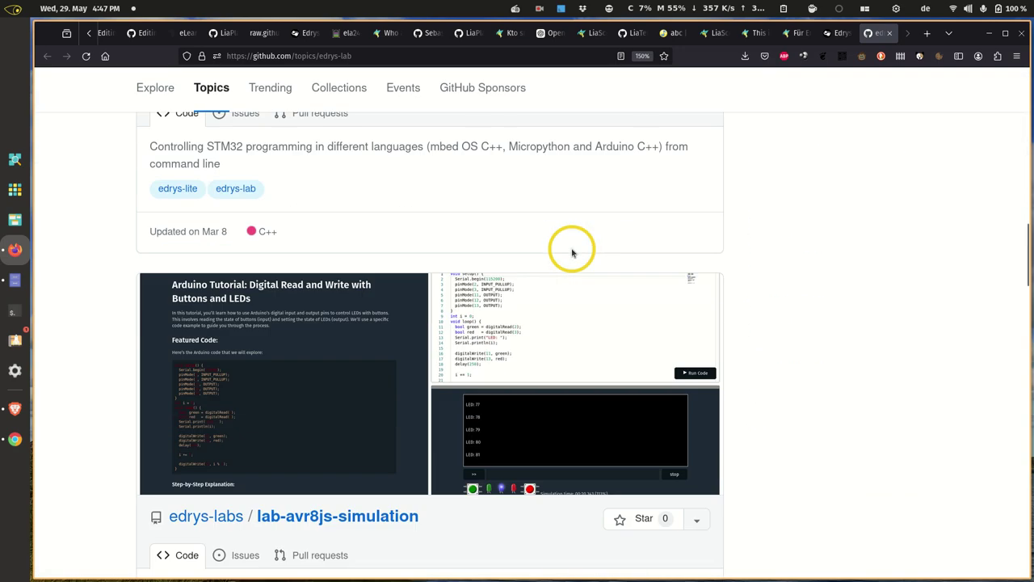
scroll(572, 253, down, 1)
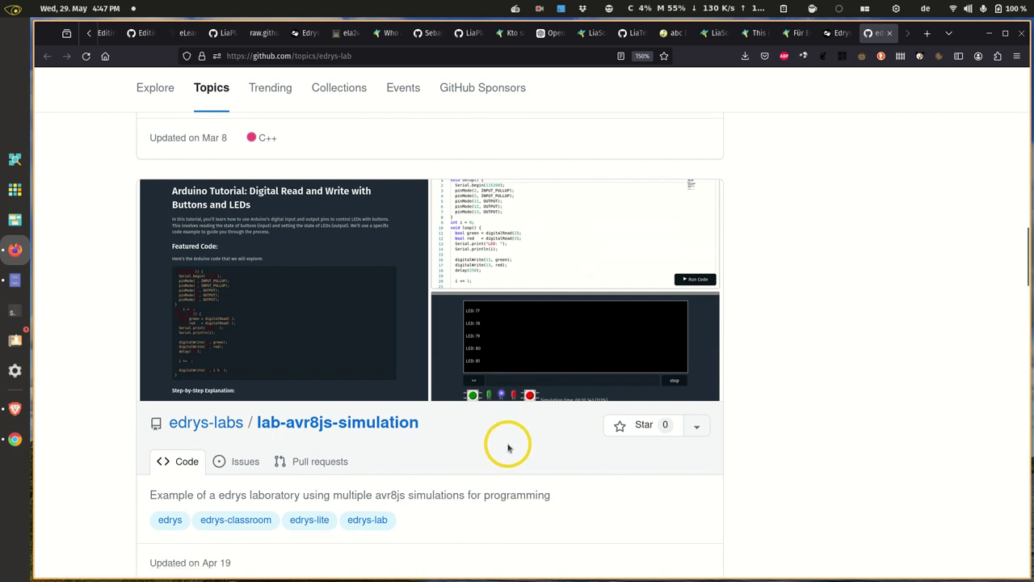
click(377, 427)
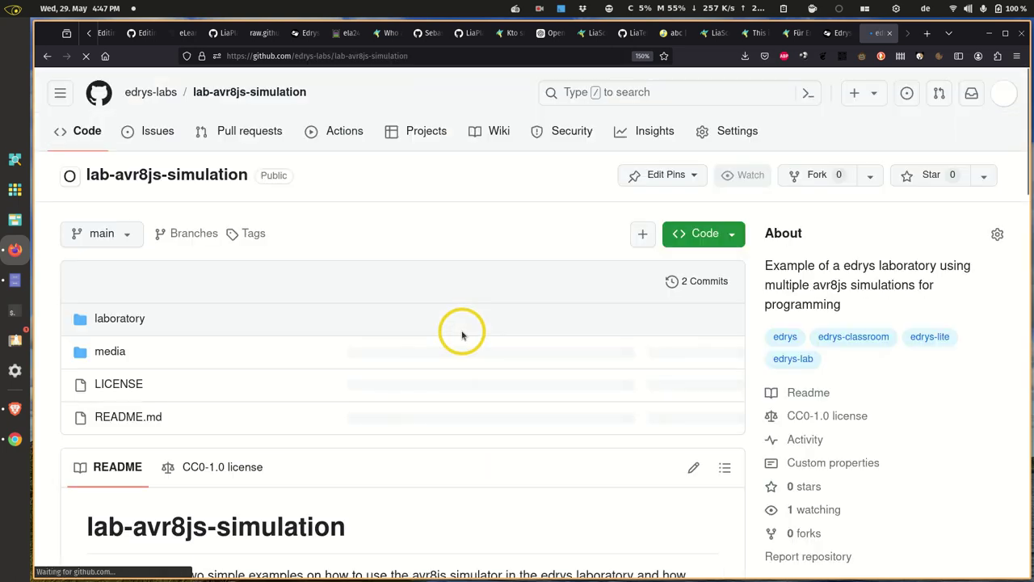
click(45, 55)
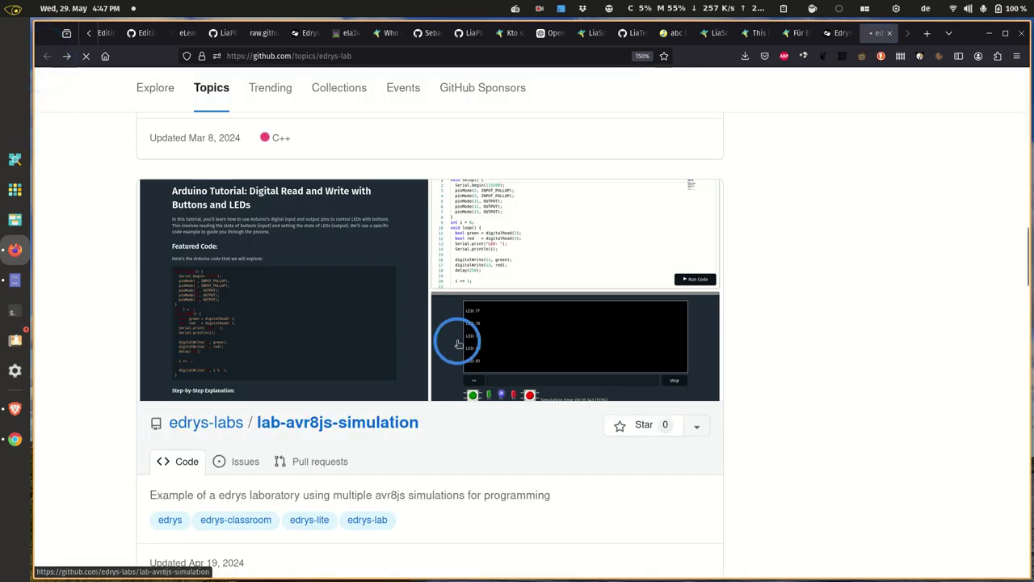